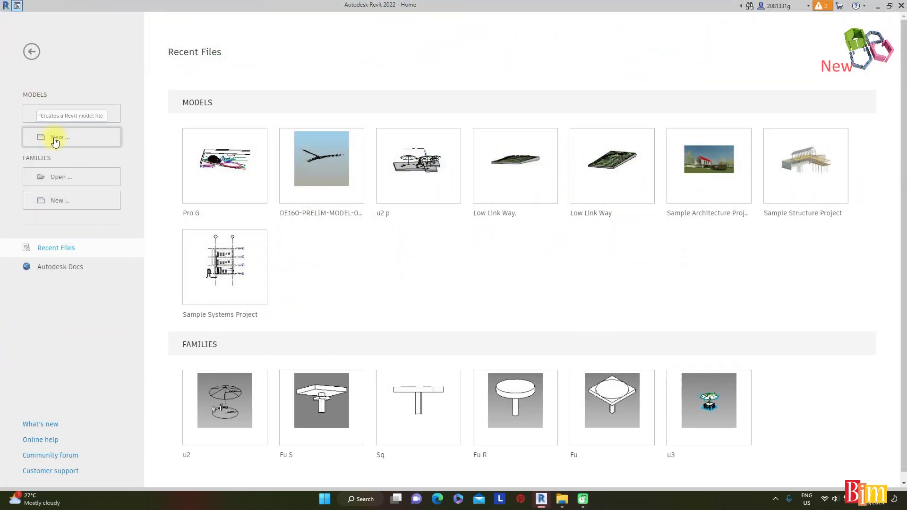
# - Create a new project from the Architectural Template
pyautogui.click(55, 140)
pyautogui.click(483, 267)
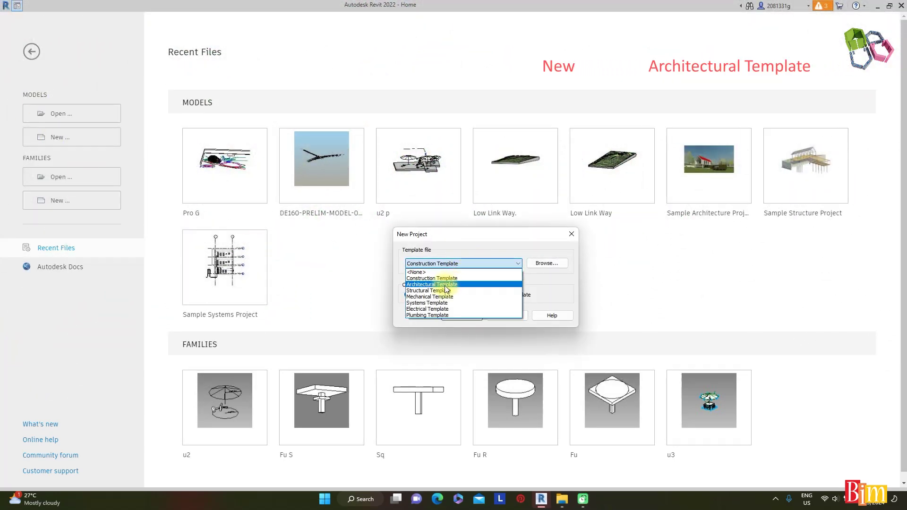
pyautogui.click(444, 283)
pyautogui.click(460, 316)
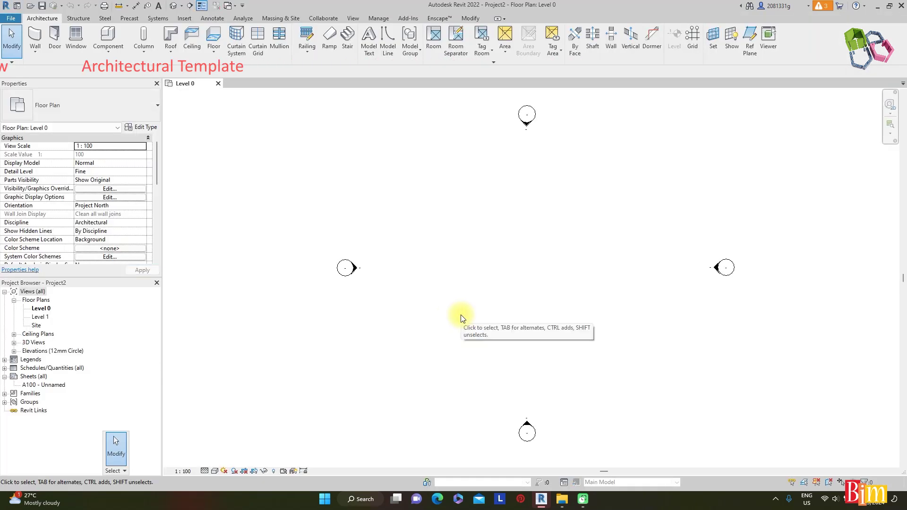
# - Import the image "Gardens by the bay-Sustainability System1d1.JPG" and place it centred between the elevation markers on Level 0
pyautogui.click(184, 19)
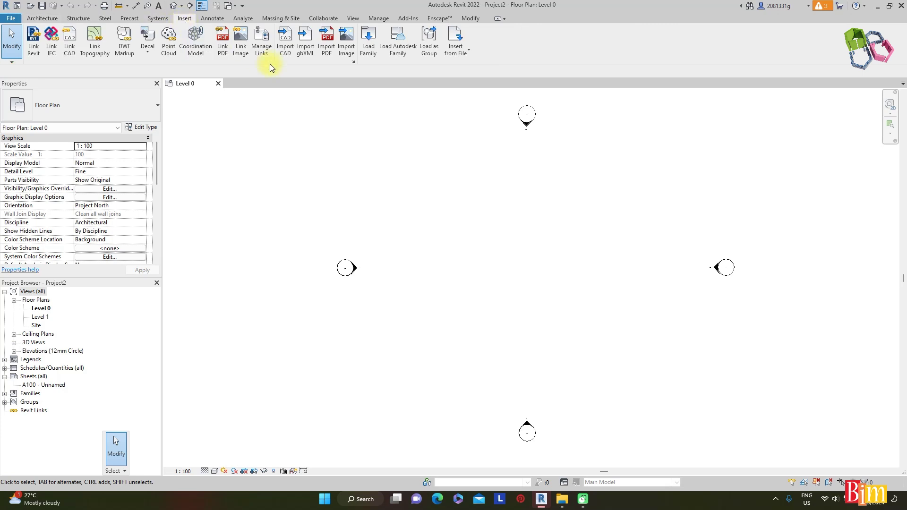
pyautogui.click(346, 44)
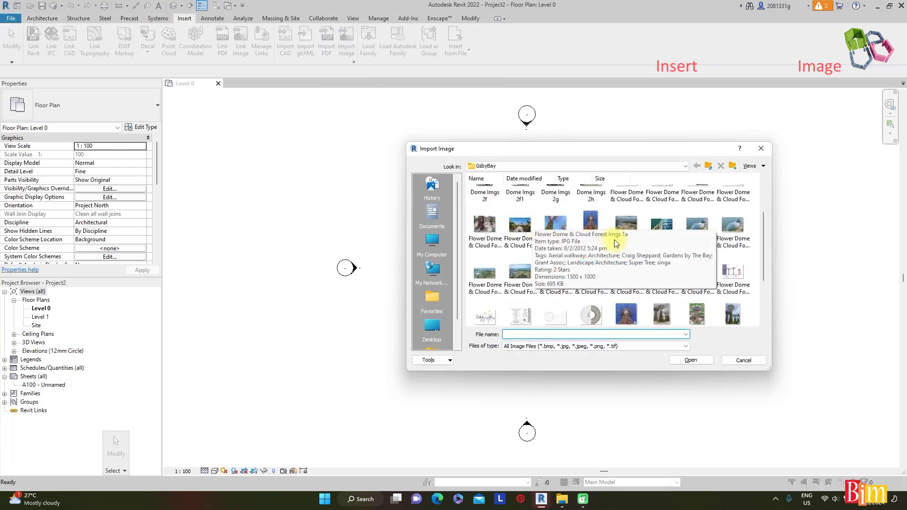
pyautogui.scroll(-3, 616, 244)
pyautogui.click(659, 281)
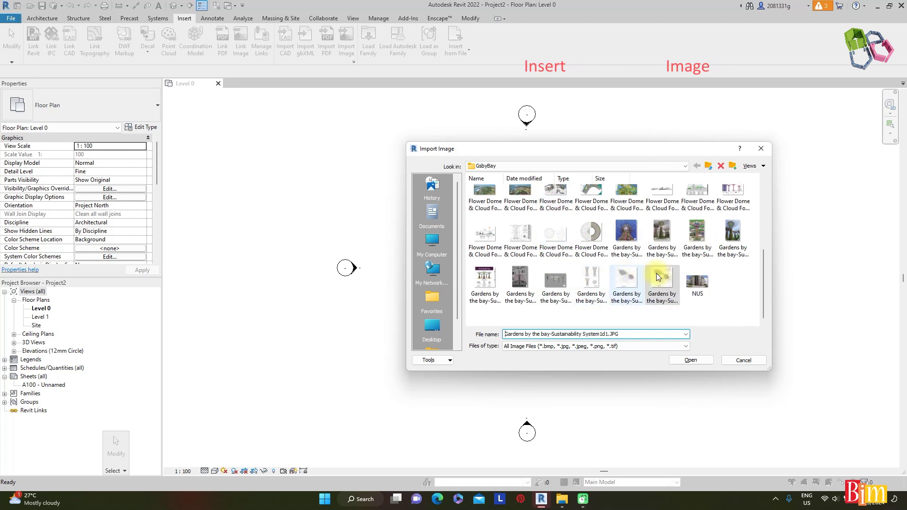
pyautogui.click(692, 360)
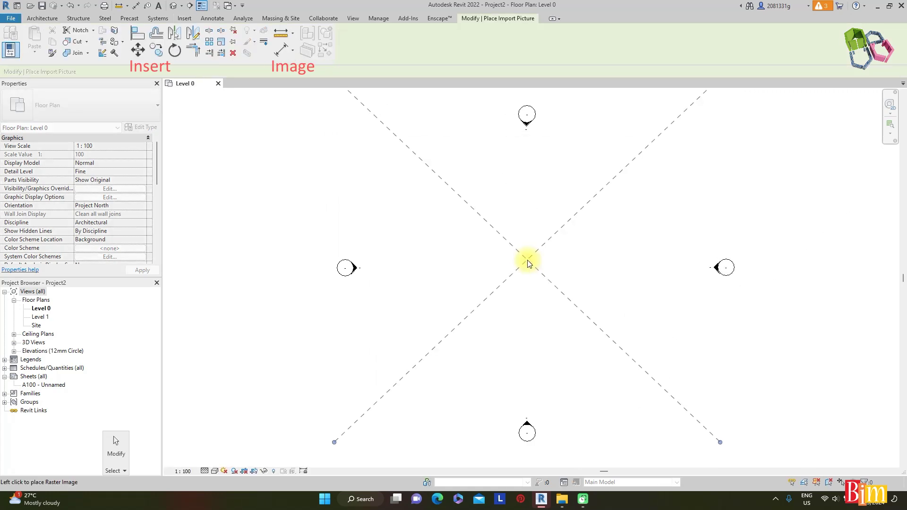
pyautogui.click(530, 263)
pyautogui.click(500, 442)
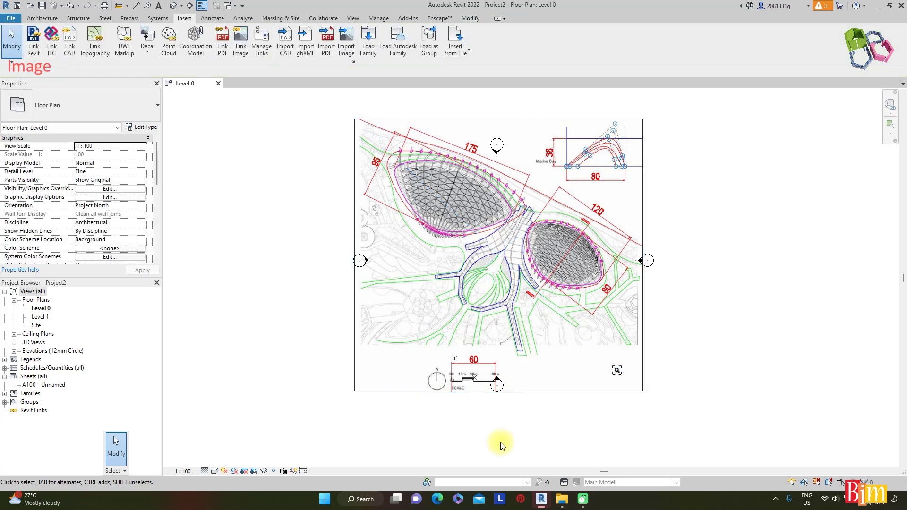
# - Draw a vertical model line about 6100 mm long downward from the zero mark of the image's scale bar
pyautogui.click(42, 18)
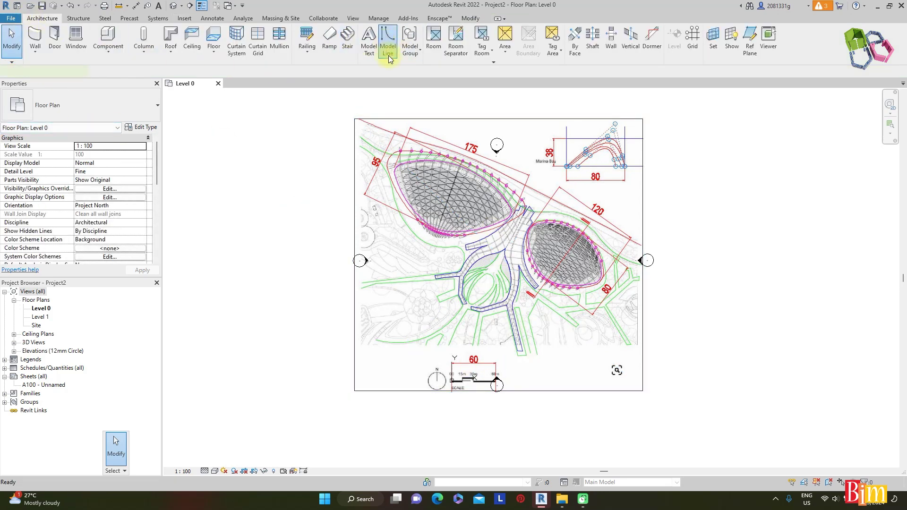
pyautogui.click(388, 43)
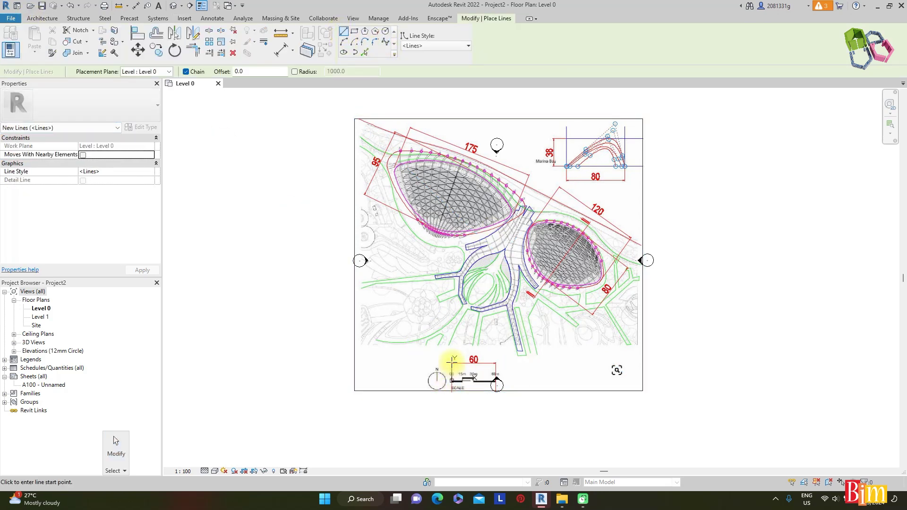
pyautogui.click(451, 363)
pyautogui.click(451, 426)
pyautogui.press('Escape')
pyautogui.press('Escape')
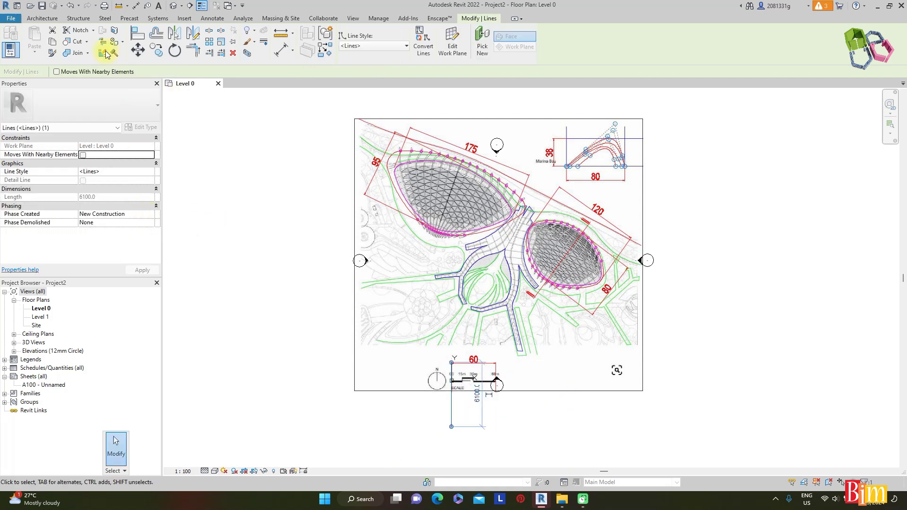
# - Copy the vertical model line horizontally to the right by 60000 mm
pyautogui.click(157, 50)
pyautogui.click(452, 408)
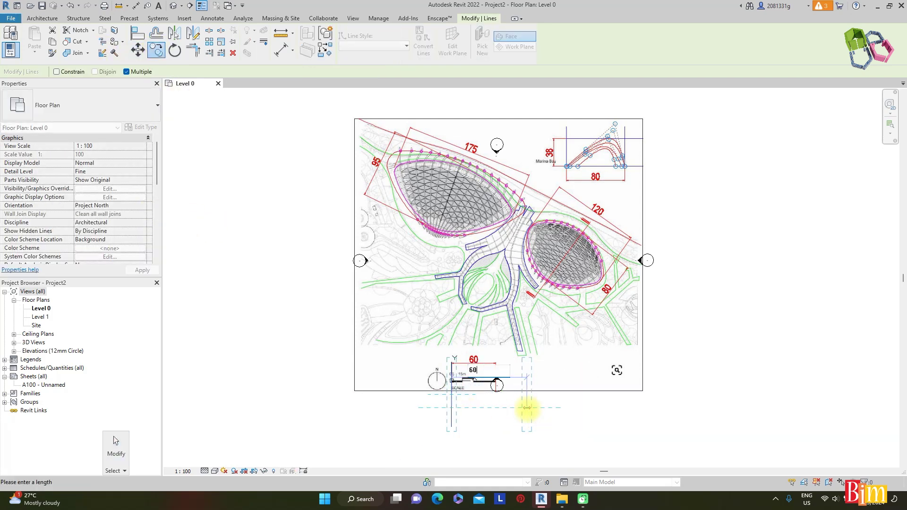
pyautogui.write('60000')
pyautogui.press('Return')
pyautogui.press('Escape')
# - Scale the imported image graphically from the first line so its 60 m scale bar end meets the copied line
pyautogui.scroll(-2, 497, 292)
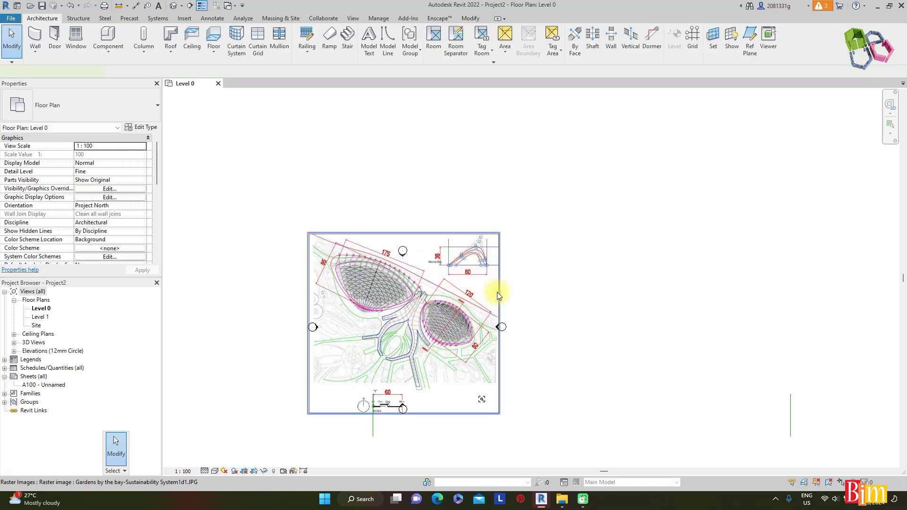
pyautogui.click(496, 292)
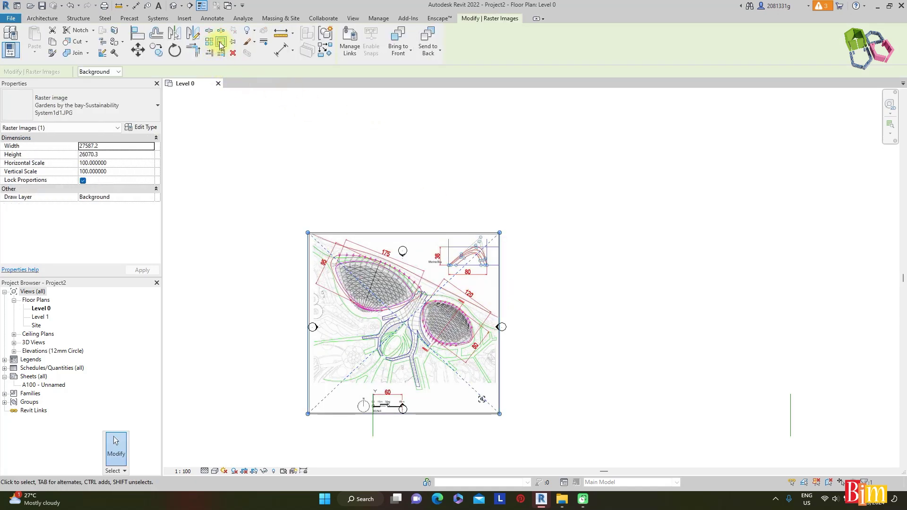
pyautogui.click(221, 46)
pyautogui.click(373, 417)
pyautogui.scroll(2, 386, 418)
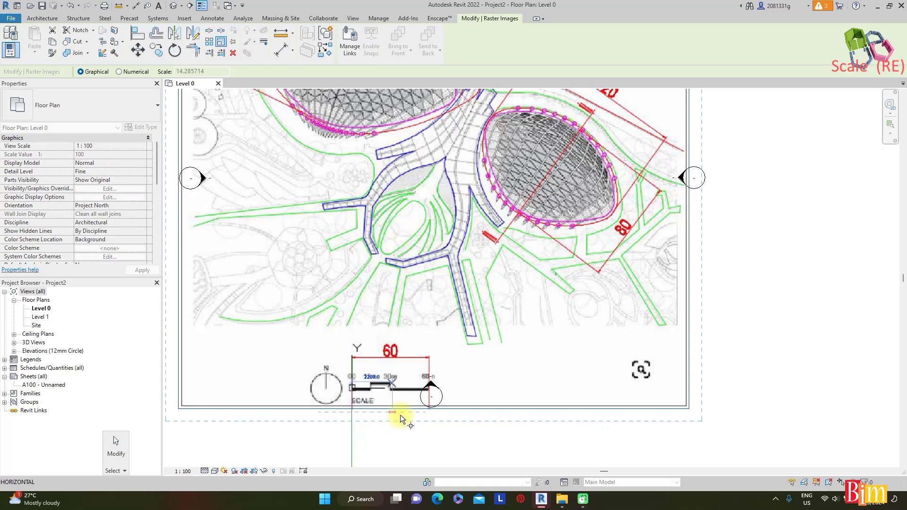
pyautogui.scroll(4, 441, 411)
pyautogui.click(441, 410)
pyautogui.scroll(1, 441, 410)
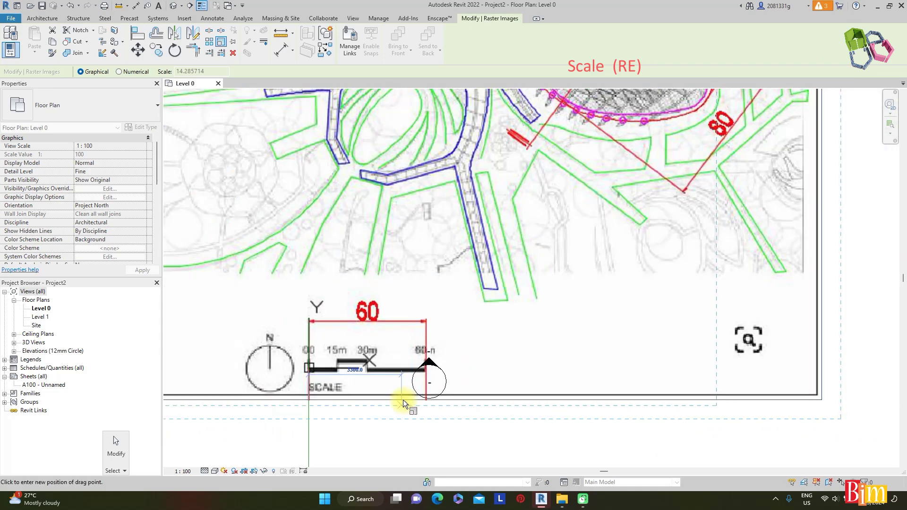
pyautogui.scroll(-5, 404, 399)
pyautogui.click(798, 398)
pyautogui.scroll(-2, 533, 396)
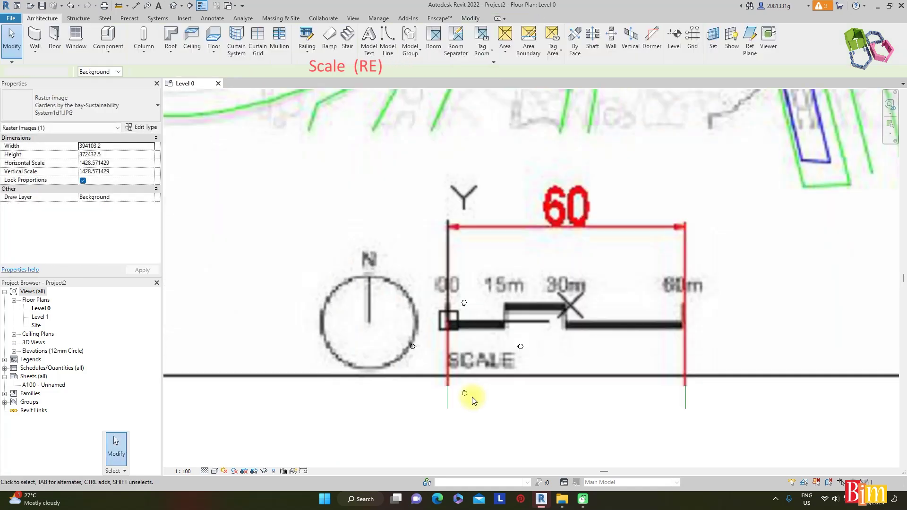
pyautogui.scroll(-5, 472, 397)
pyautogui.click(202, 154)
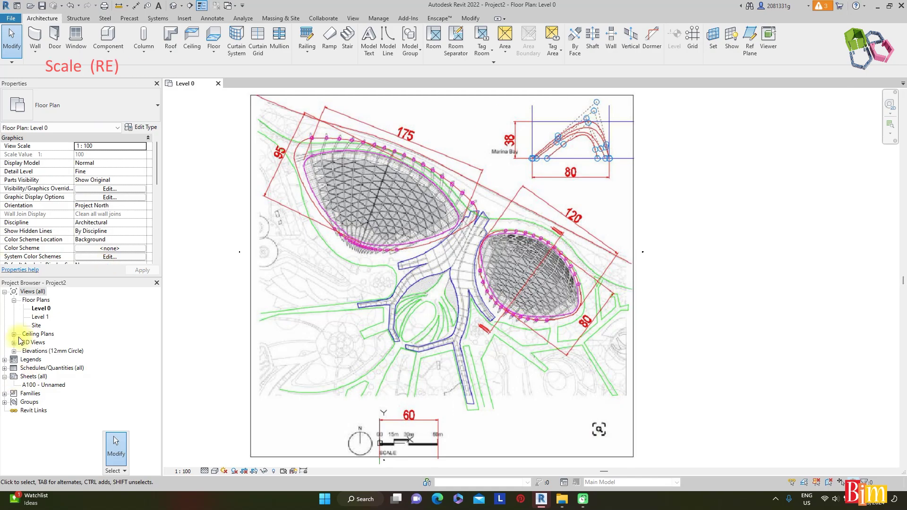
# - Open the South elevation and draw two new levels above Level 1, at about 6300 mm and 9100 mm
pyautogui.click(16, 355)
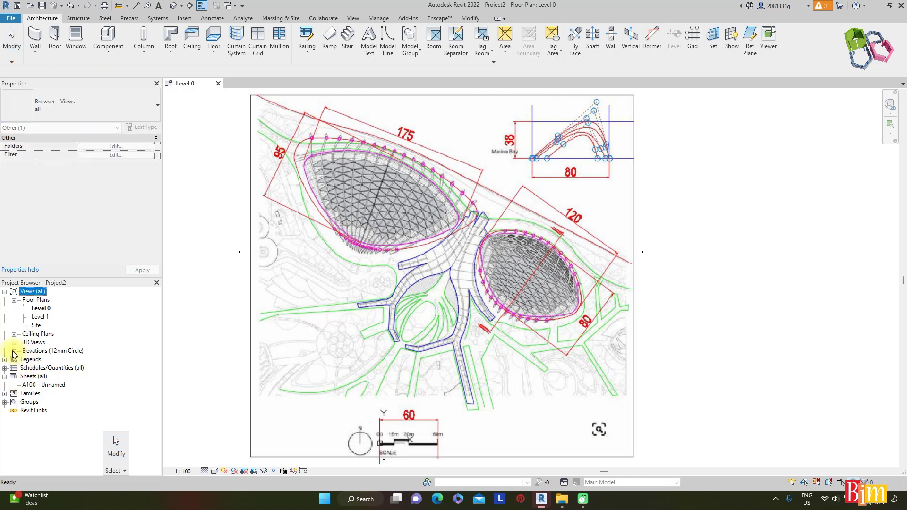
pyautogui.click(13, 351)
pyautogui.doubleClick(38, 377)
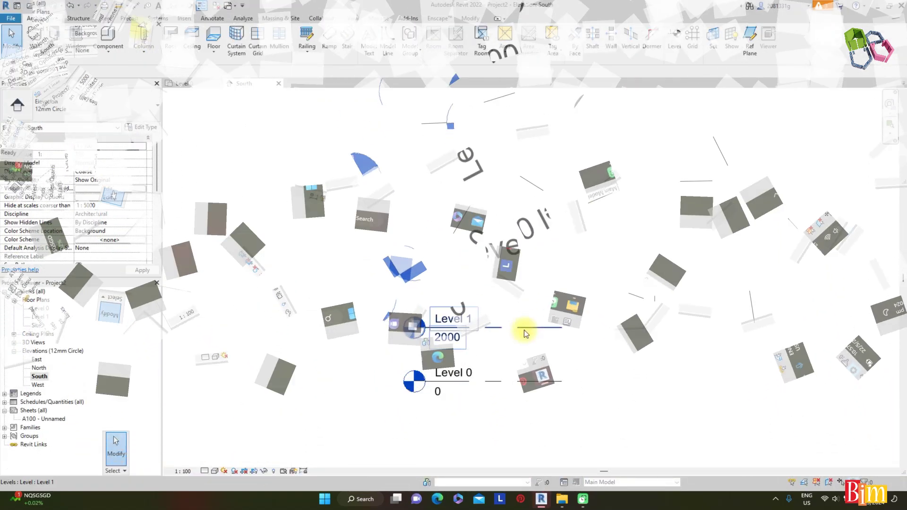
pyautogui.press('l')
pyautogui.press('l')
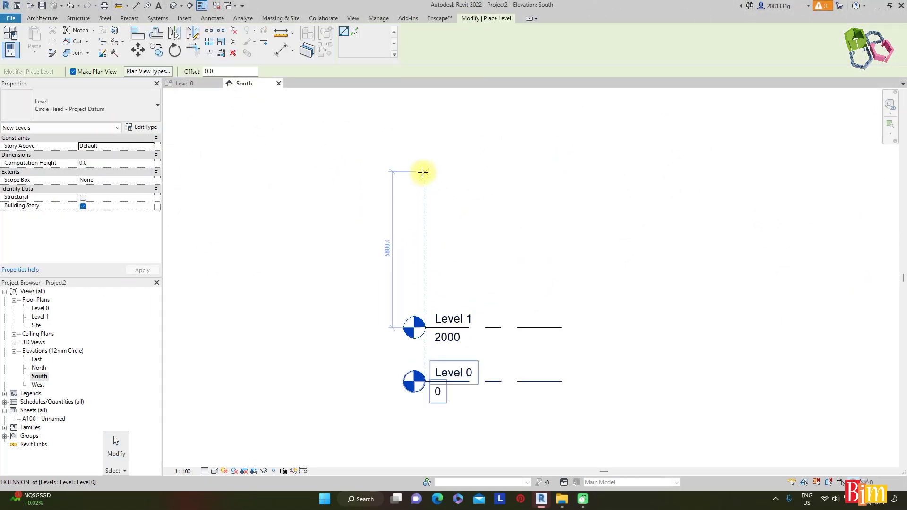
pyautogui.click(425, 211)
pyautogui.click(563, 211)
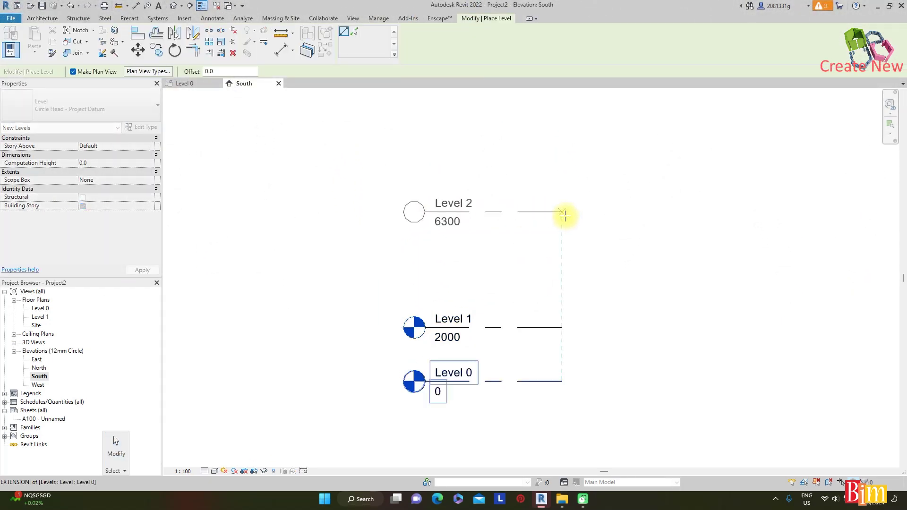
pyautogui.click(424, 137)
pyautogui.click(562, 136)
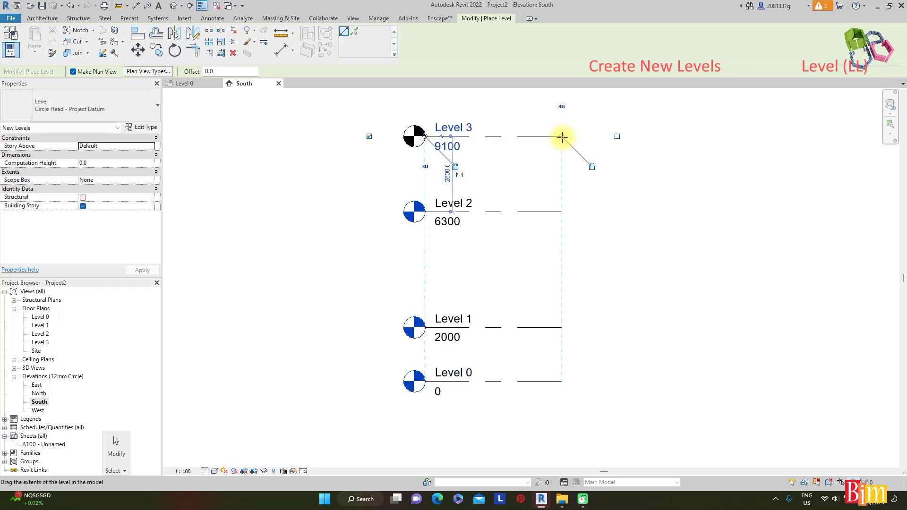
pyautogui.press('Escape')
pyautogui.press('Escape')
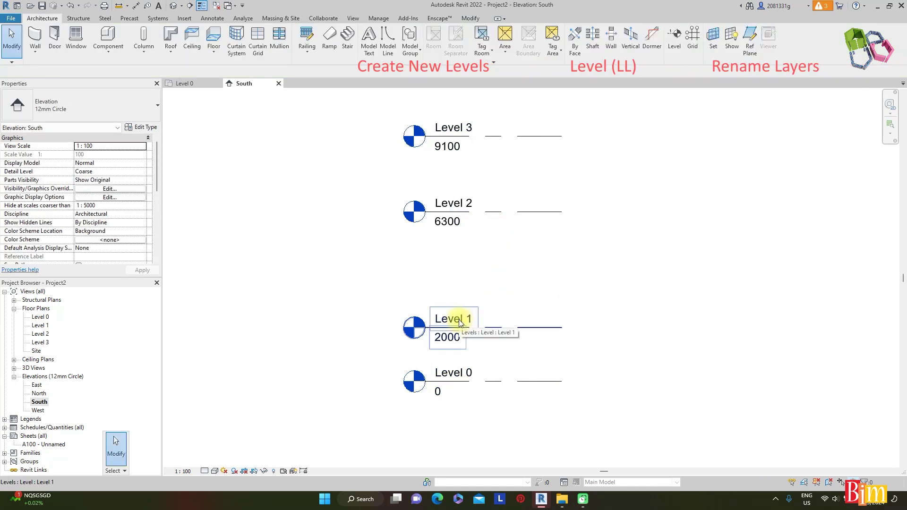
# - Rename Level 1 as Hanger Plinth
pyautogui.doubleClick(457, 320)
pyautogui.write('Hanger Plin')
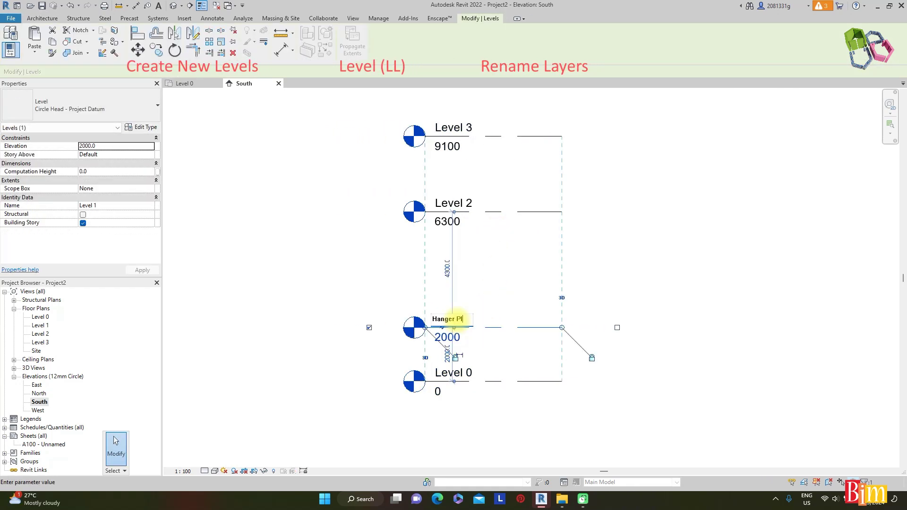
pyautogui.write('th')
pyautogui.press('Return')
pyautogui.click(520, 249)
pyautogui.click(591, 255)
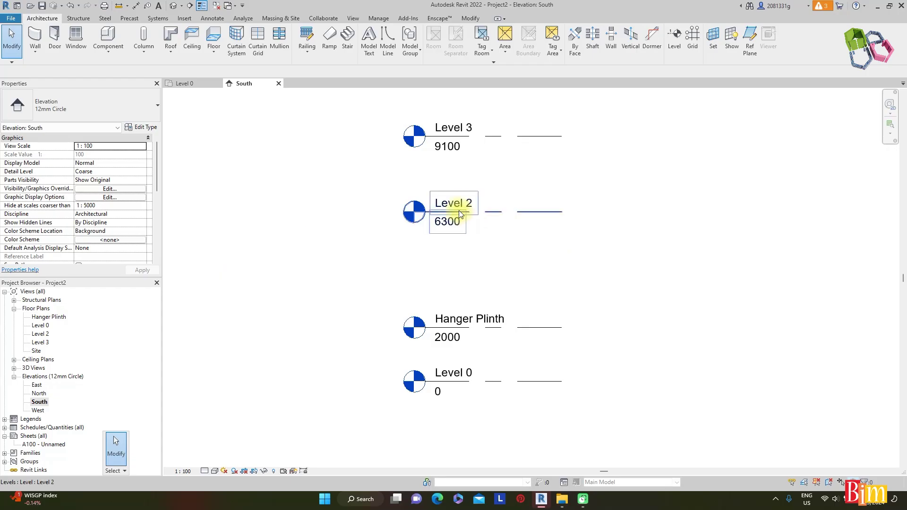
# - Rename Level 2 as Dome R and Level 3 as Dome R Arch
pyautogui.doubleClick(461, 203)
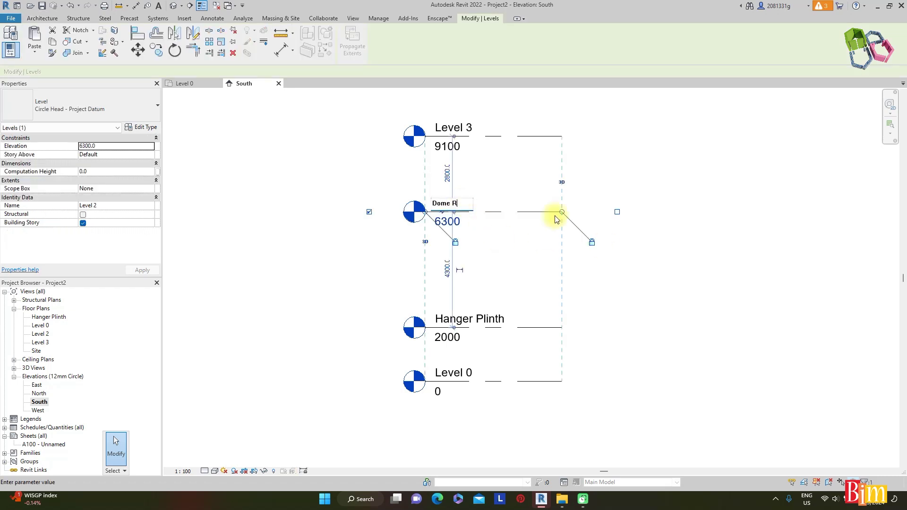
pyautogui.click(477, 200)
pyautogui.click(530, 249)
pyautogui.doubleClick(457, 129)
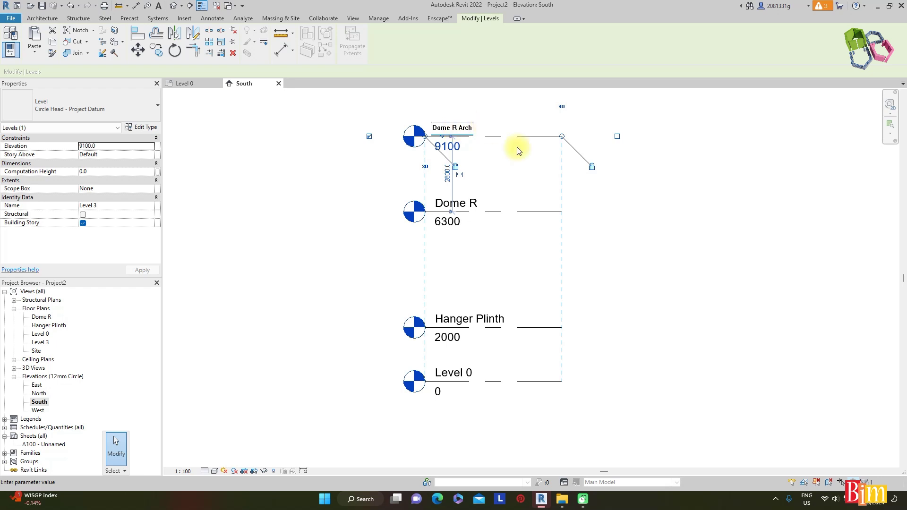
pyautogui.write('Dome R Arch')
pyautogui.press('Return')
pyautogui.click(491, 250)
pyautogui.click(610, 267)
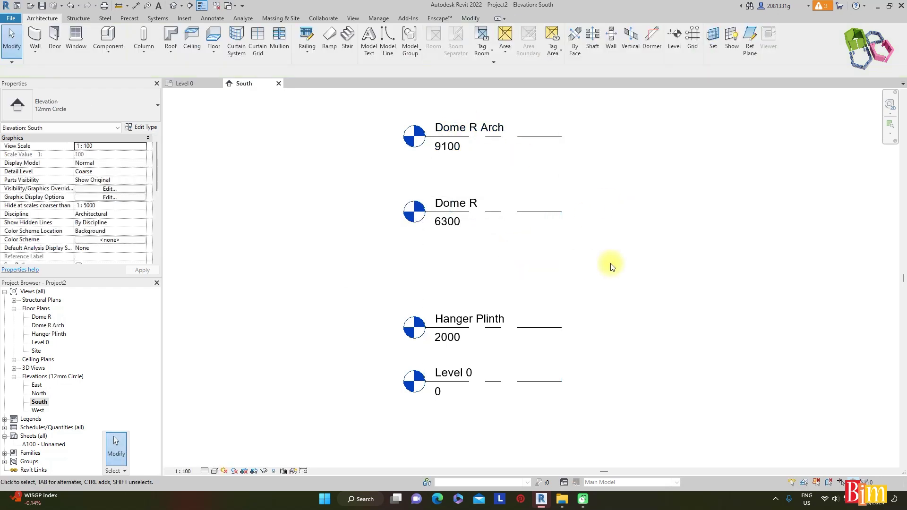
# - Set the elevation of Dome R to 58000 mm and that of Dome R Arch to 63000 mm
pyautogui.doubleClick(453, 224)
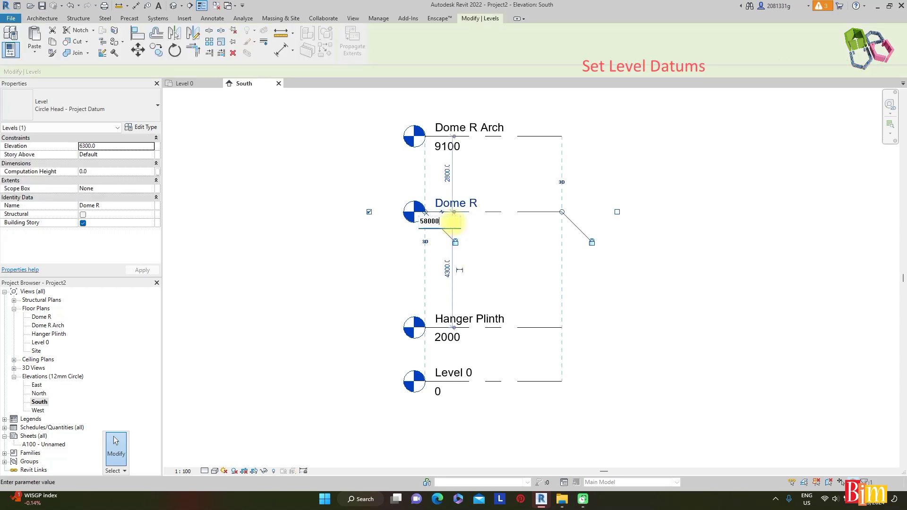
pyautogui.press('Return')
pyautogui.click(452, 223)
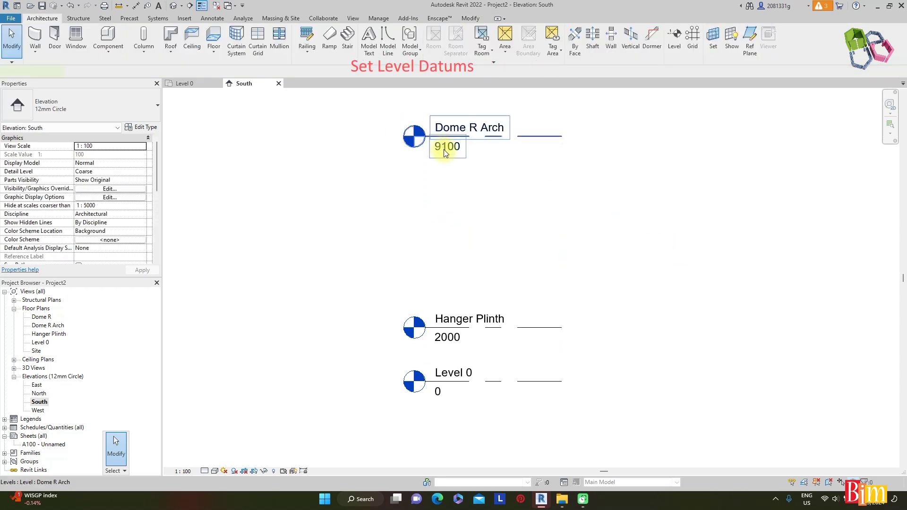
pyautogui.doubleClick(443, 149)
pyautogui.write('63')
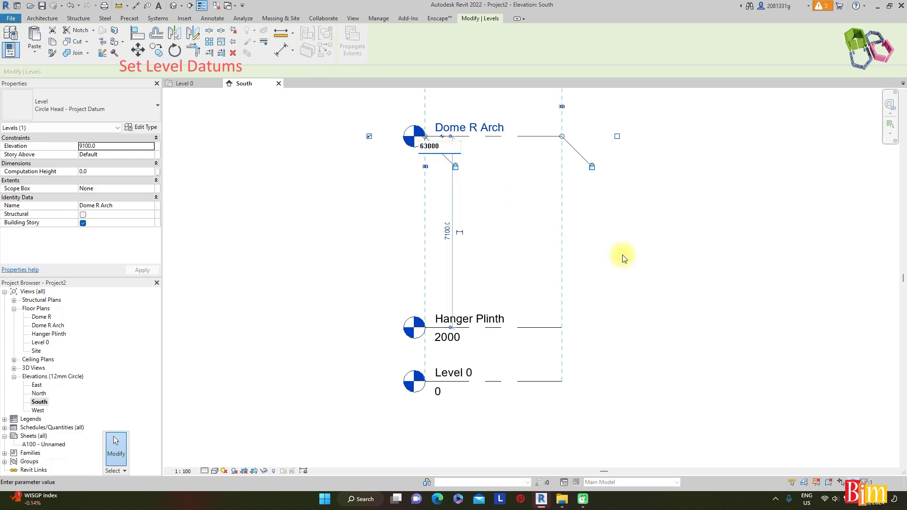
pyautogui.write('000')
pyautogui.press('Return')
pyautogui.scroll(-5, 478, 325)
pyautogui.click(561, 250)
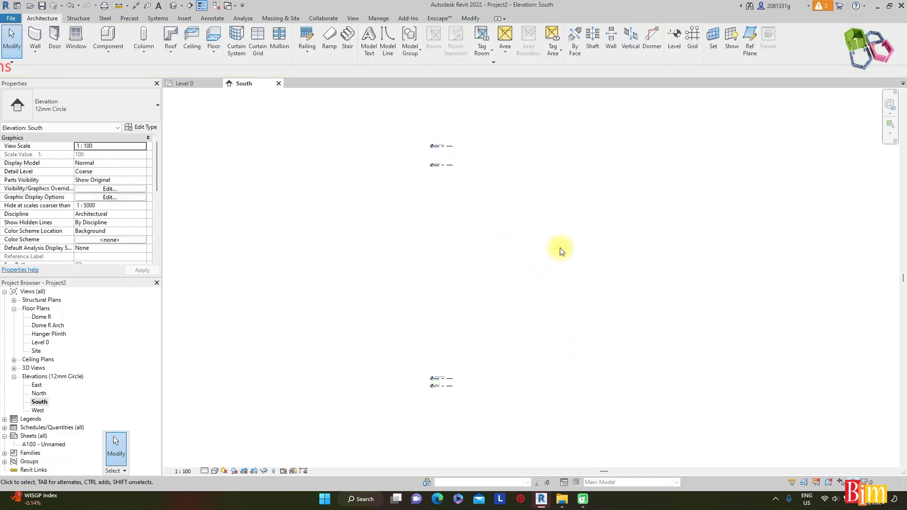
# - Return to the Level 0 plan and start an in-place component in the Mass category named Dome R
pyautogui.click(189, 87)
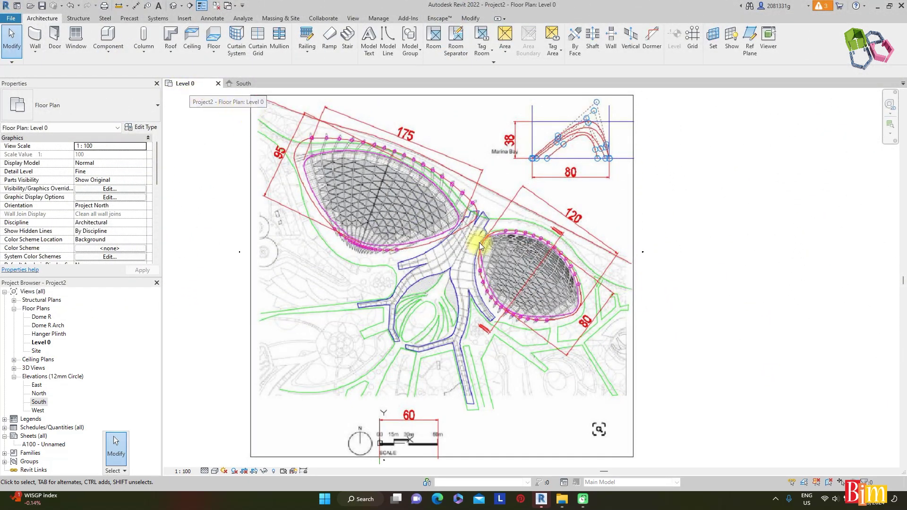
pyautogui.scroll(5, 547, 291)
pyautogui.scroll(-1, 436, 279)
pyautogui.scroll(1, 447, 154)
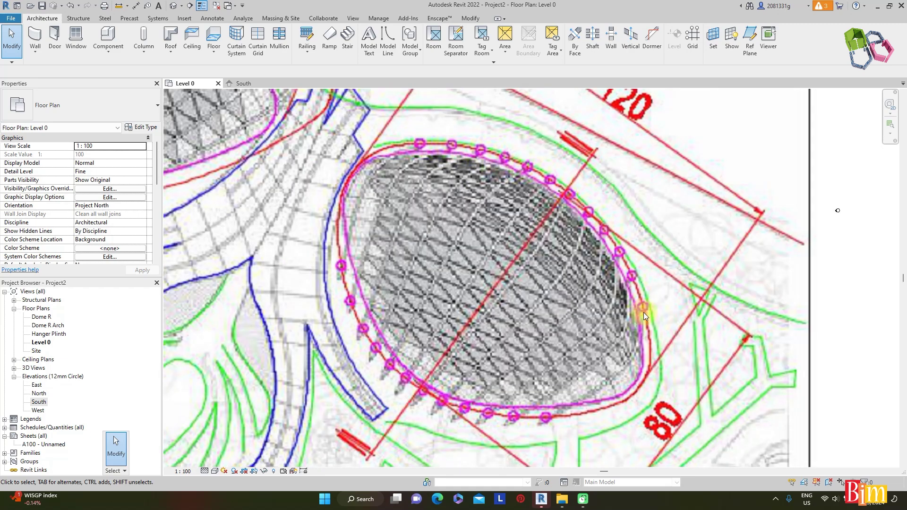
pyautogui.click(106, 52)
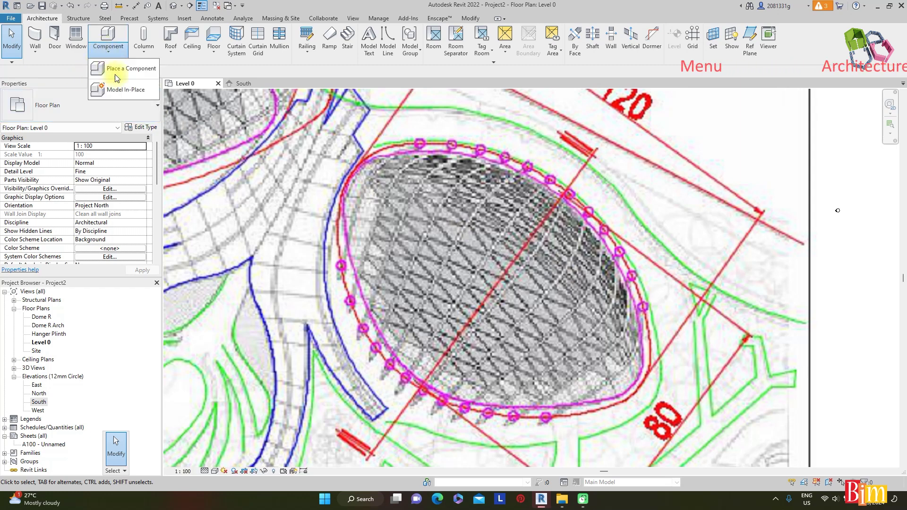
pyautogui.click(132, 87)
pyautogui.scroll(-5, 594, 237)
pyautogui.click(588, 245)
pyautogui.click(648, 352)
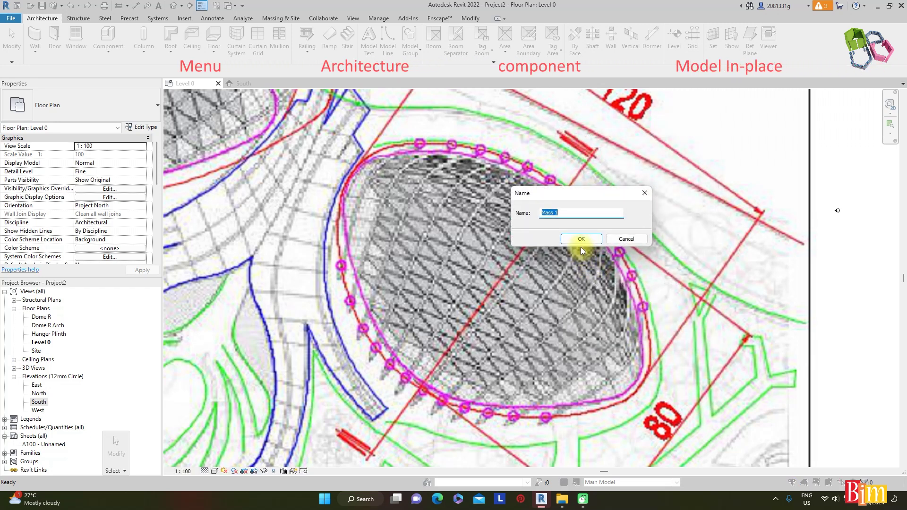
pyautogui.write('Dome R')
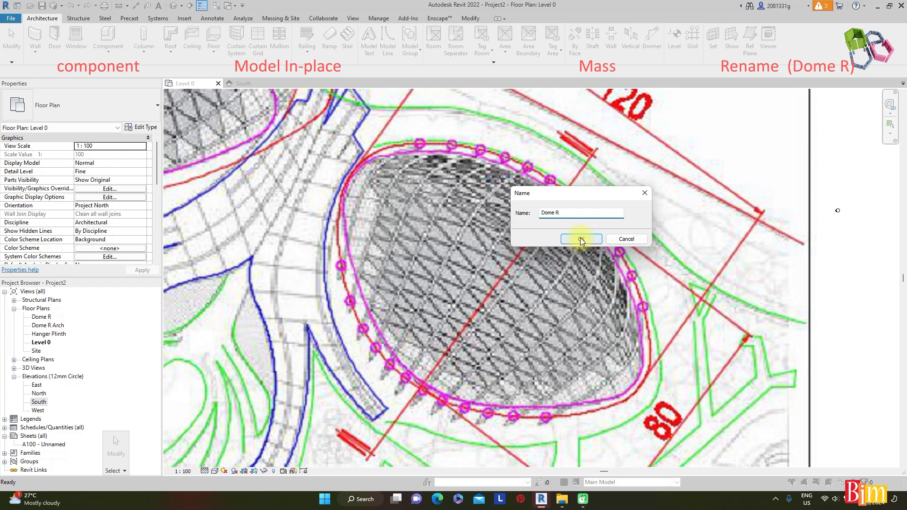
pyautogui.click(581, 237)
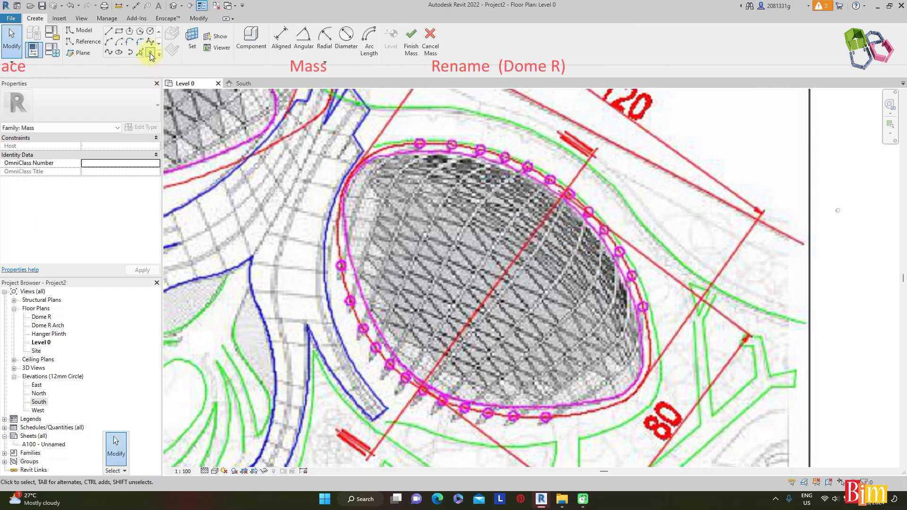
# - Place three reference points on the smaller dome's outline, around its narrow end next to the walkway
pyautogui.click(150, 52)
pyautogui.scroll(5, 352, 175)
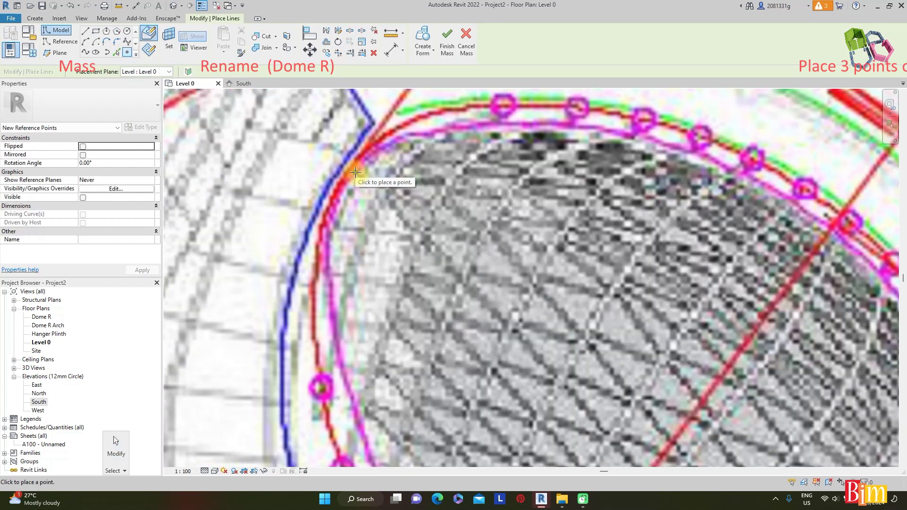
pyautogui.click(333, 217)
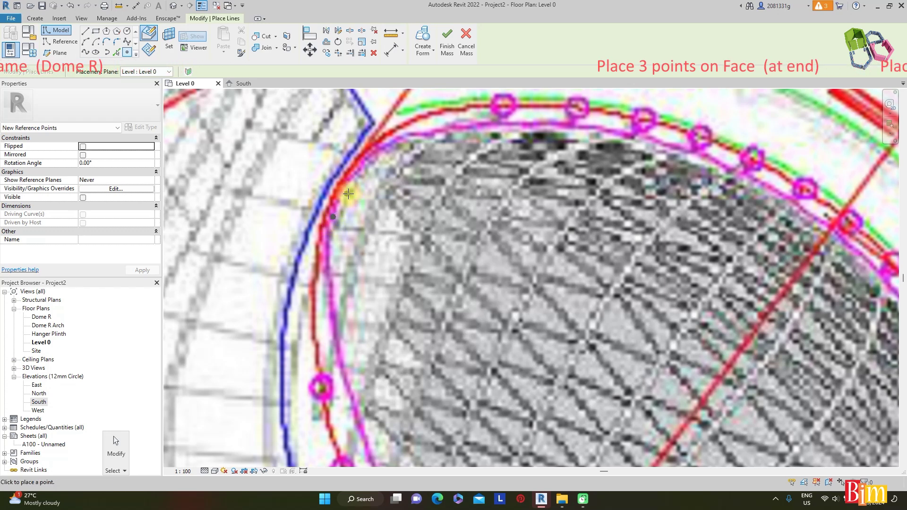
pyautogui.click(355, 187)
pyautogui.click(375, 159)
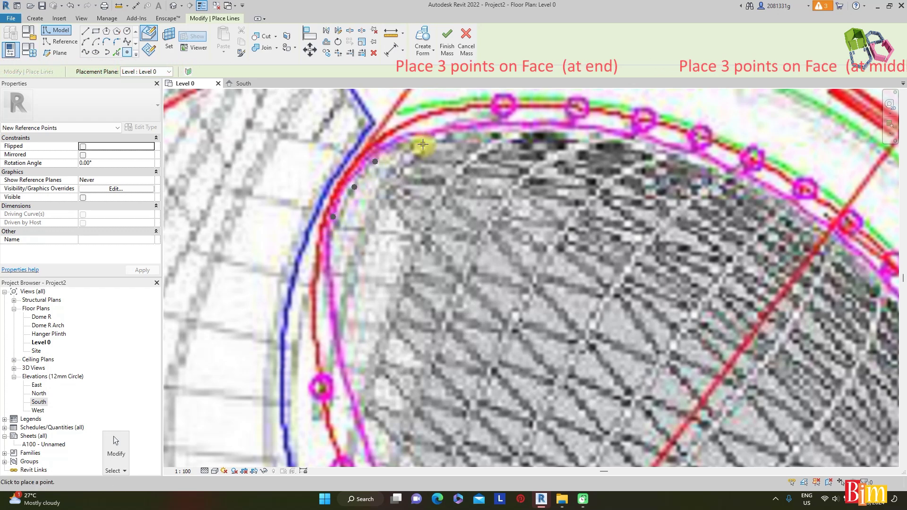
# - Place three reference points along the smaller dome's cross axis: one on each side of the outline and one between them
pyautogui.scroll(-5, 419, 146)
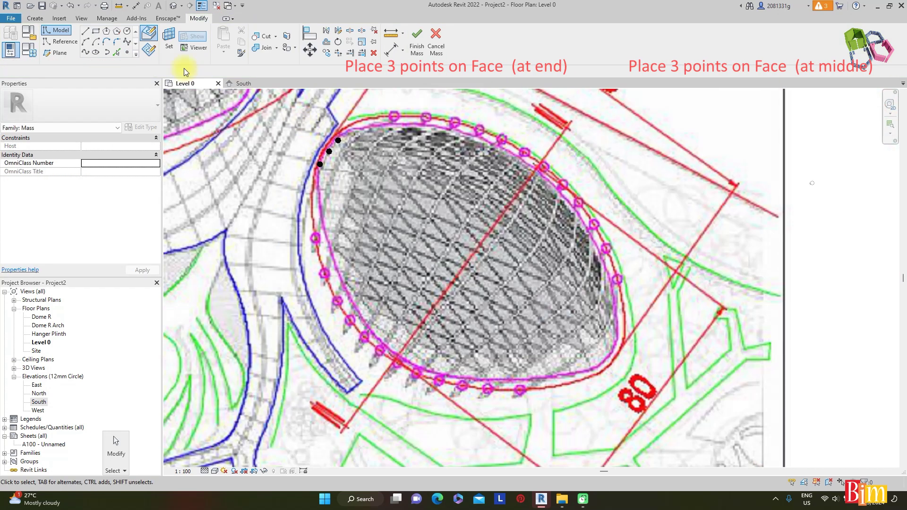
pyautogui.click(391, 351)
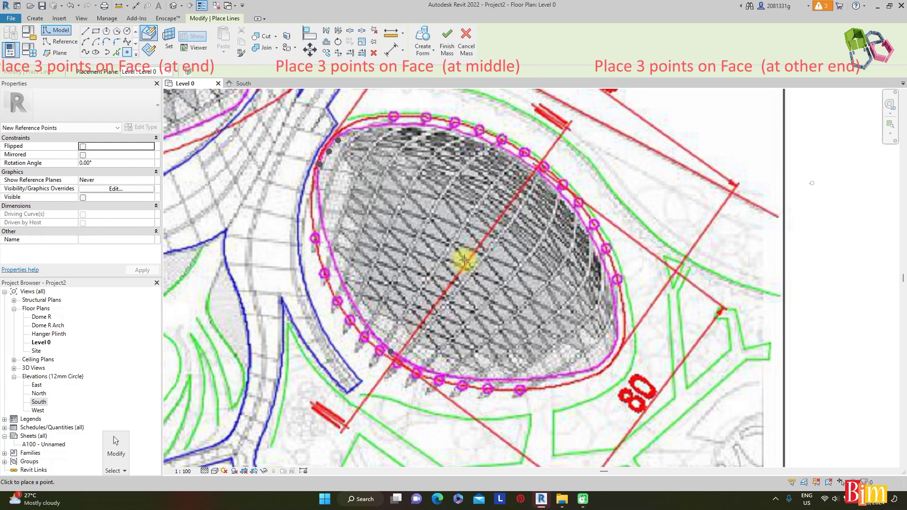
pyautogui.click(488, 224)
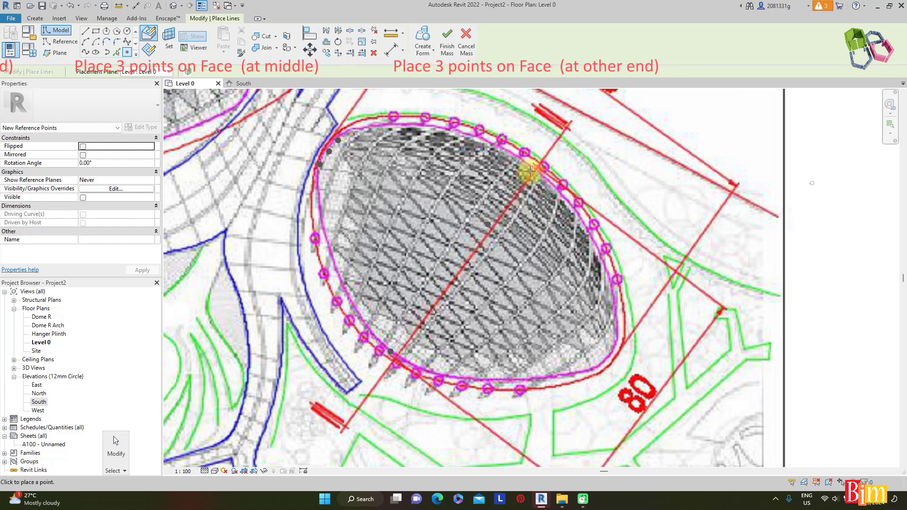
pyautogui.click(530, 168)
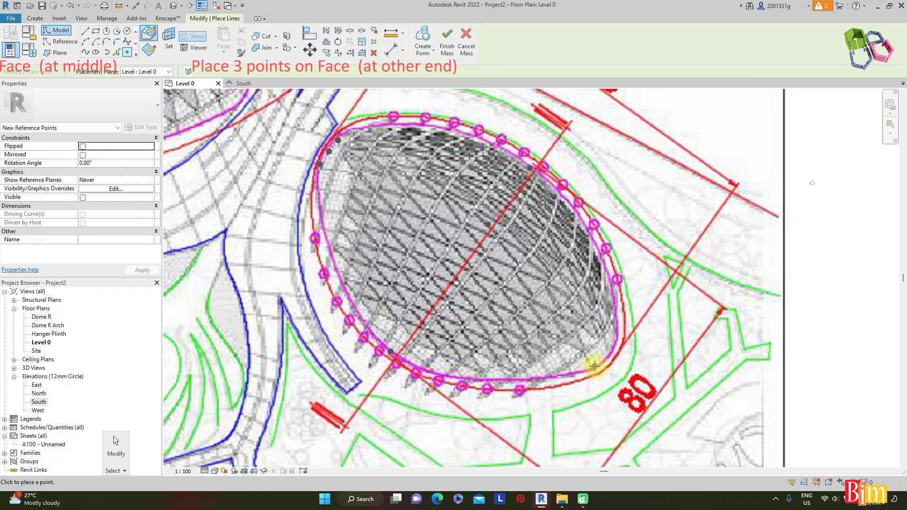
# - Place three reference points around the smaller dome's opposite end, near the 80 dimension, and finish placing points
pyautogui.click(607, 355)
pyautogui.click(615, 345)
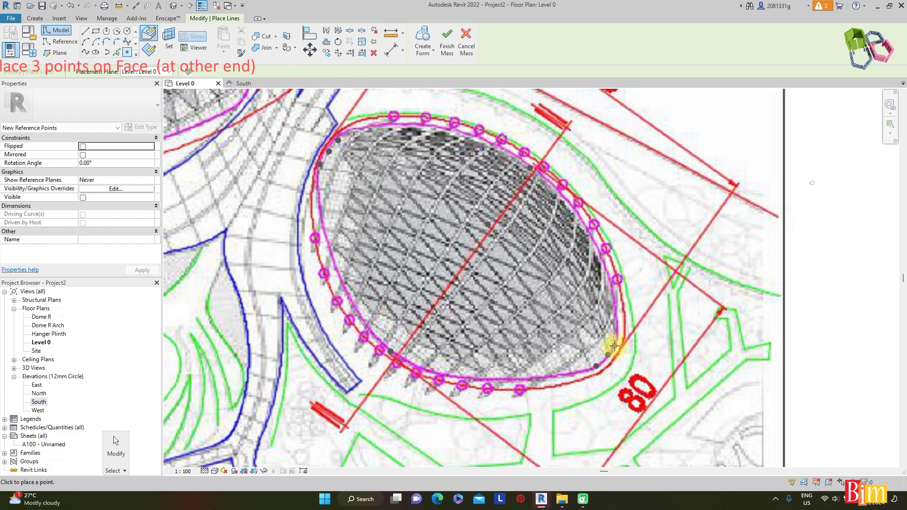
pyautogui.press('Escape')
pyautogui.press('Escape')
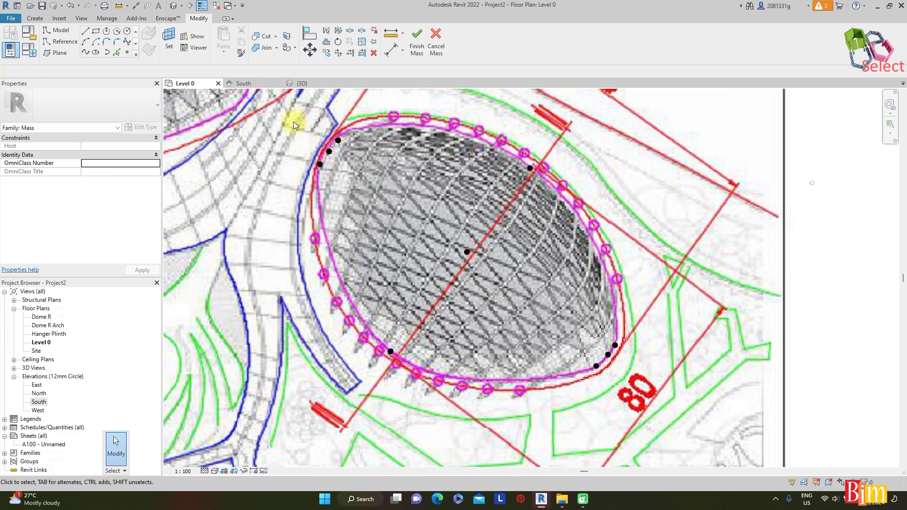
# - Connect each group of three reference points on the smaller dome with a spline through points
pyautogui.moveTo(361, 180); pyautogui.dragTo(361, 181)
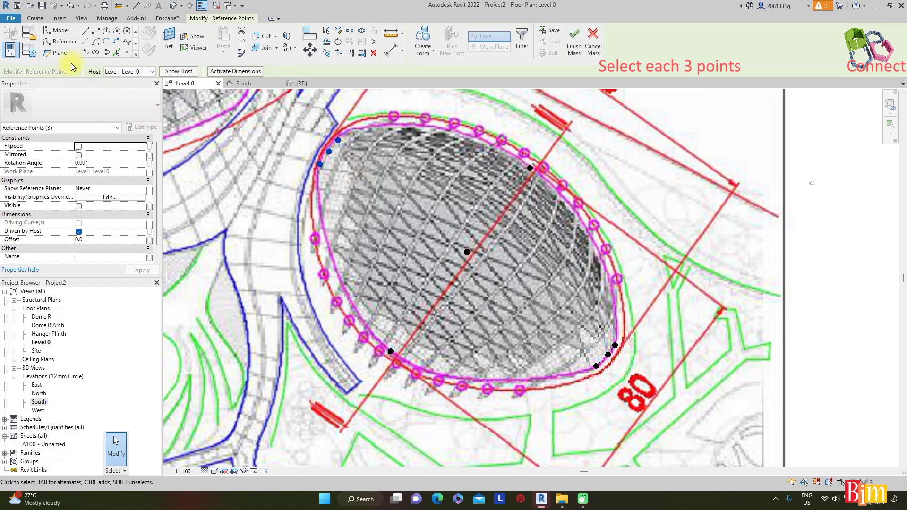
pyautogui.click(85, 52)
pyautogui.moveTo(380, 97); pyautogui.dragTo(549, 366)
pyautogui.click(127, 42)
pyautogui.moveTo(579, 176); pyautogui.dragTo(652, 395)
pyautogui.click(85, 51)
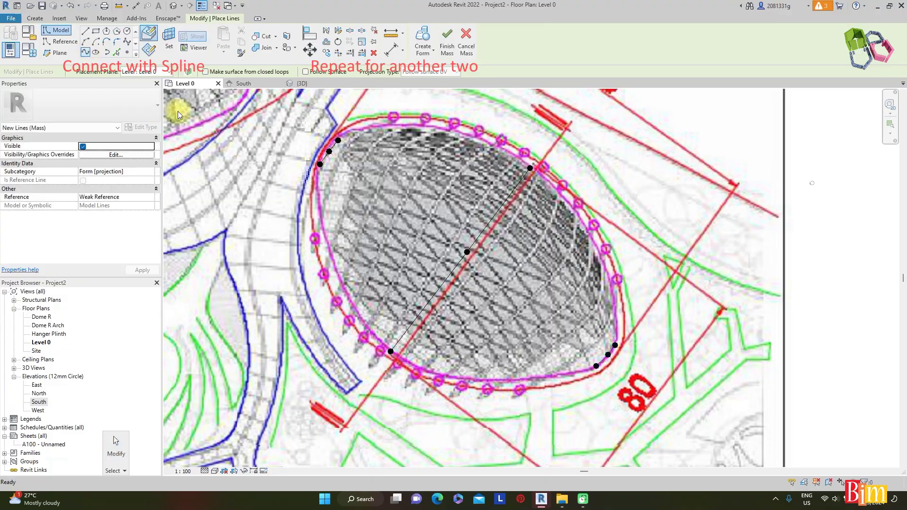
pyautogui.press('Escape')
pyautogui.press('Escape')
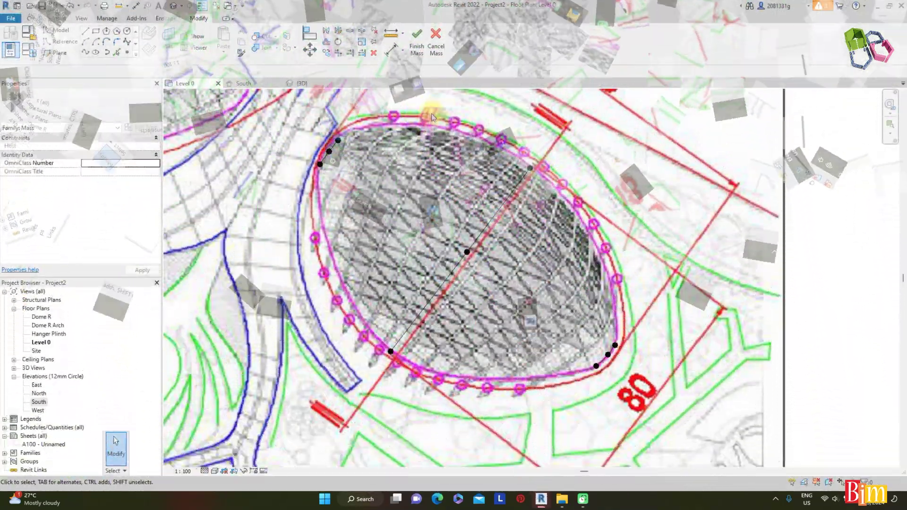
# - In the 3D view, raise the middle point of each of the three splines vertically to form arches, and finish the mass
pyautogui.click(307, 84)
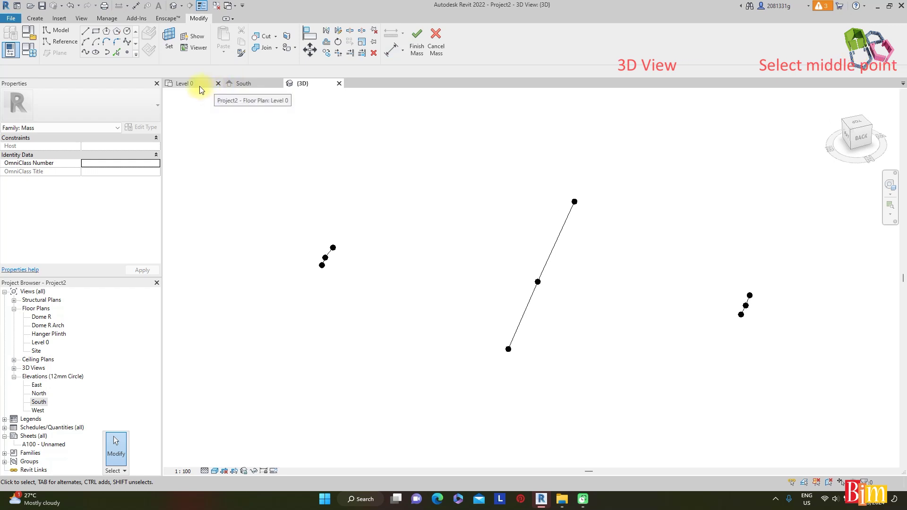
pyautogui.click(330, 259)
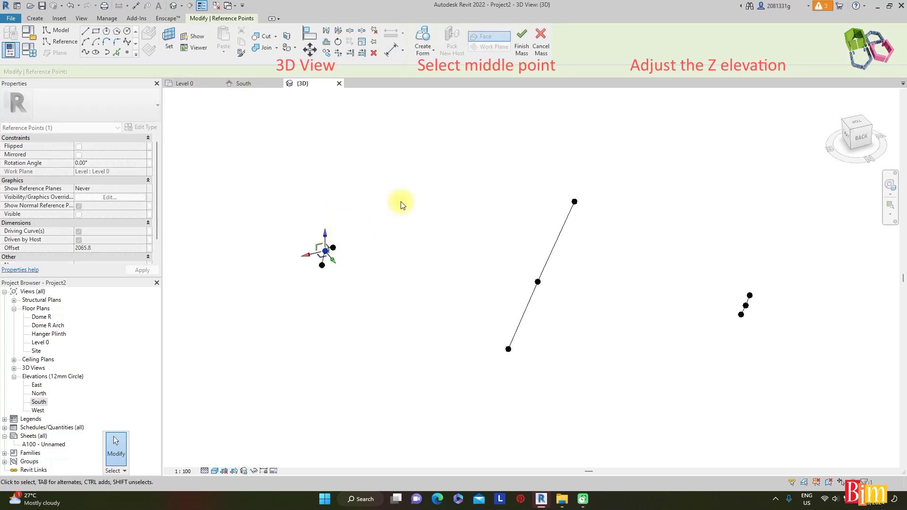
pyautogui.moveTo(325, 233); pyautogui.dragTo(325, 229)
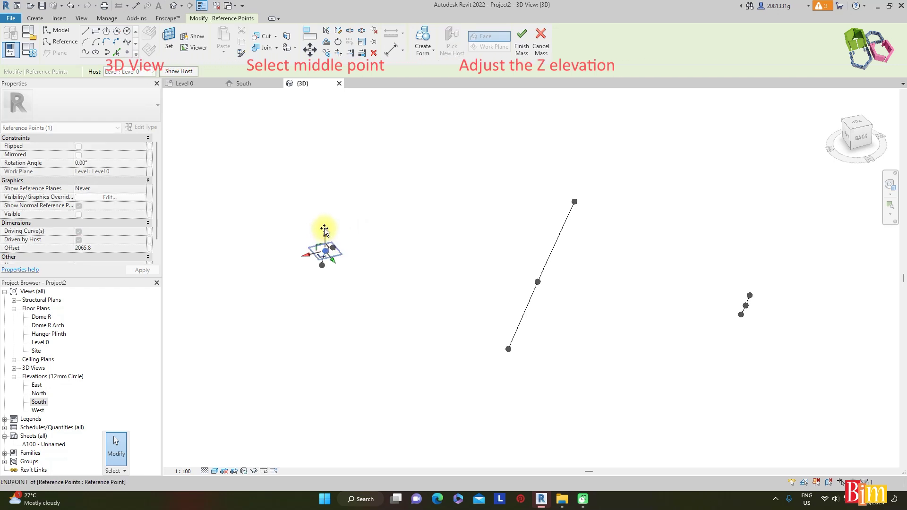
pyautogui.moveTo(475, 253); pyautogui.dragTo(563, 310)
pyautogui.moveTo(537, 262); pyautogui.dragTo(524, 204)
pyautogui.click(709, 303)
pyautogui.moveTo(699, 300); pyautogui.dragTo(746, 280)
pyautogui.click(693, 270)
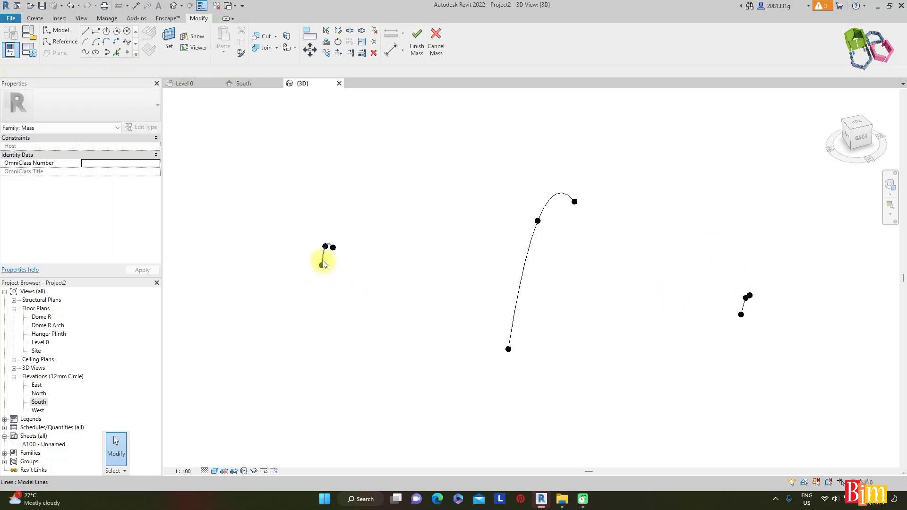
pyautogui.click(416, 39)
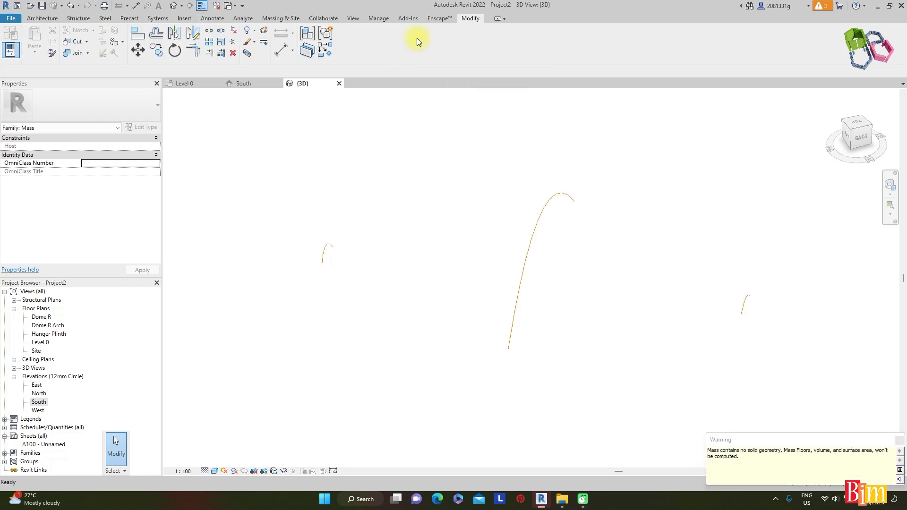
pyautogui.click(899, 440)
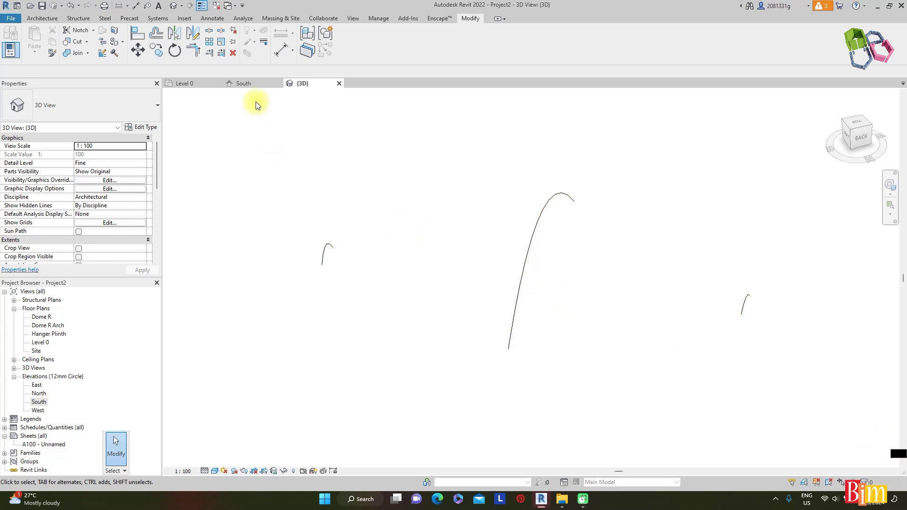
# - In the Level 0 plan, draw a building section along the smaller dome's cross axis, with its view depth extending toward the walkway end
pyautogui.click(192, 83)
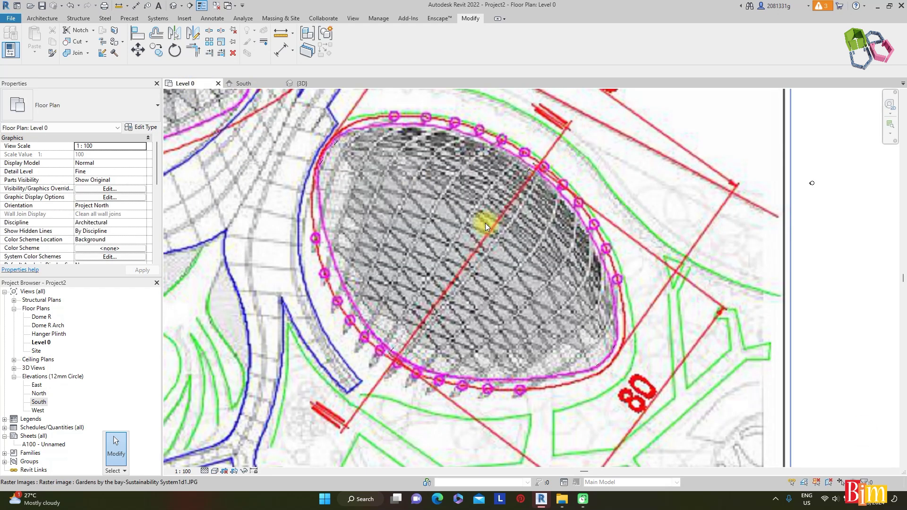
pyautogui.click(189, 6)
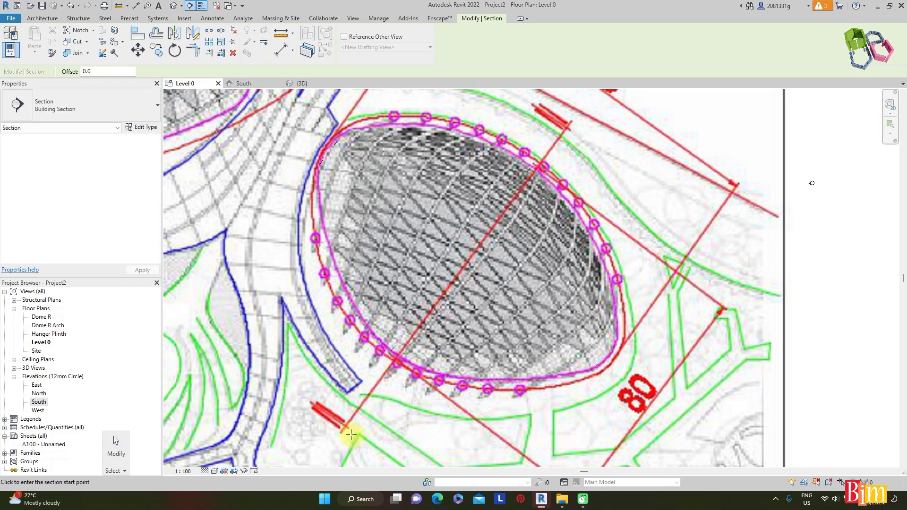
pyautogui.click(351, 434)
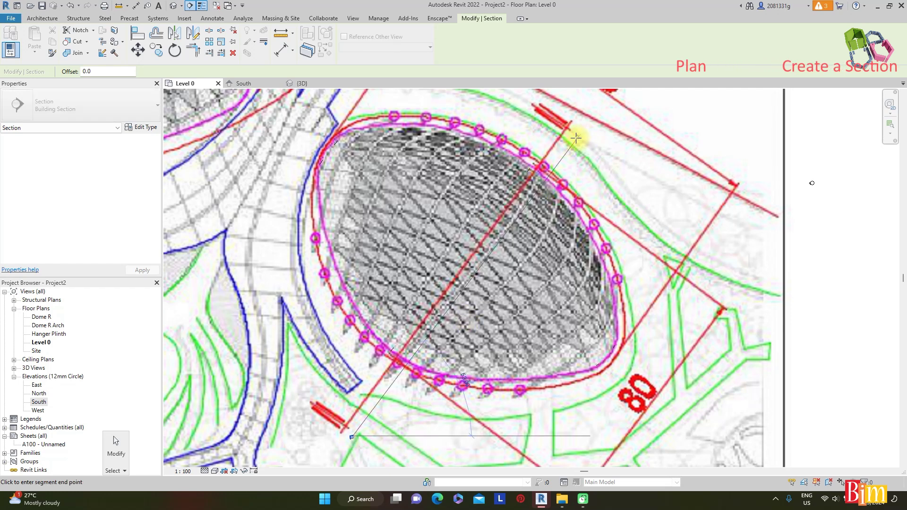
pyautogui.click(583, 124)
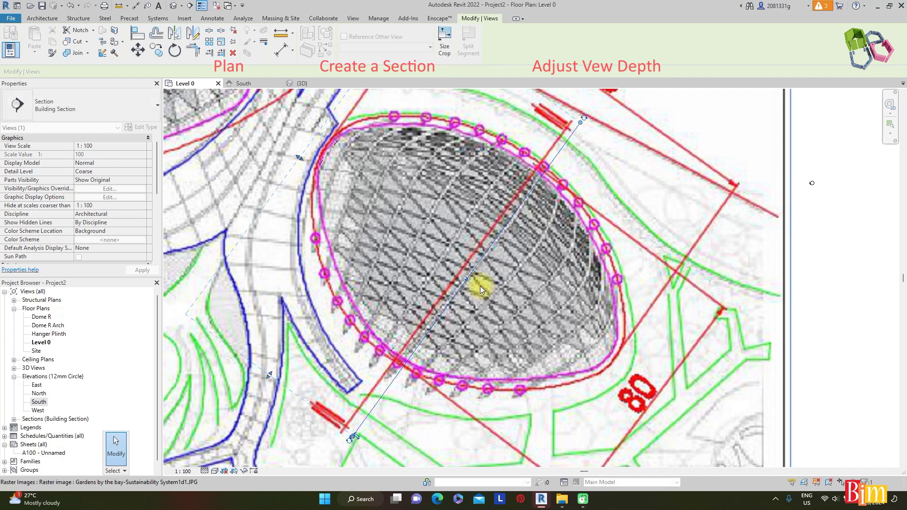
pyautogui.click(644, 182)
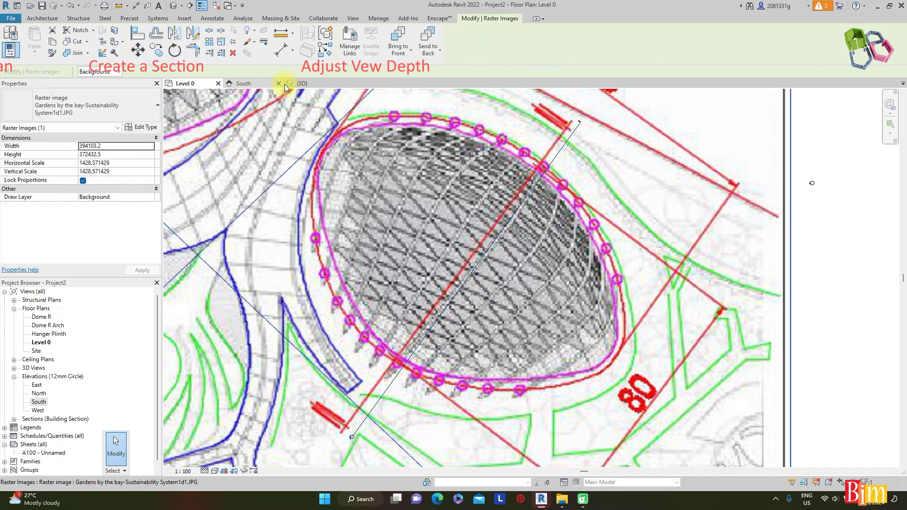
# - In the South elevation, maximize the 3D extents of all four levels
pyautogui.click(300, 83)
pyautogui.click(248, 84)
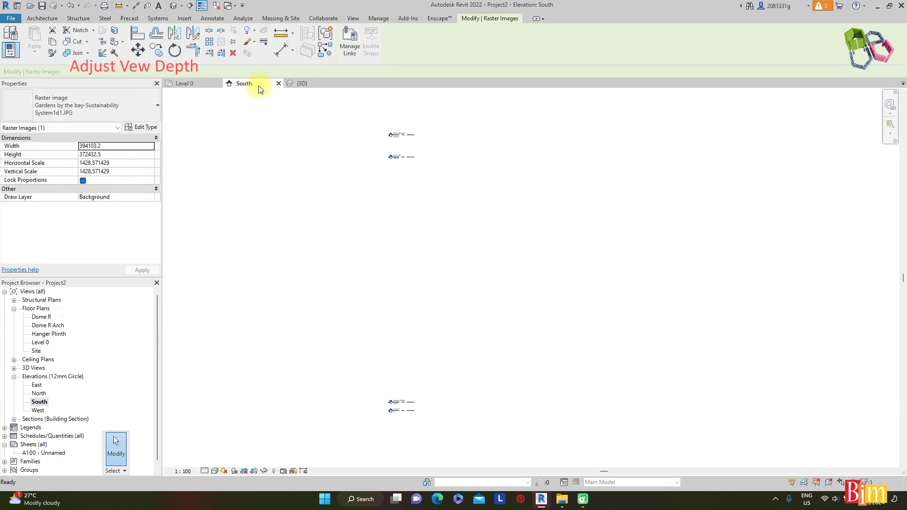
pyautogui.click(367, 177)
pyautogui.rightClick(368, 182)
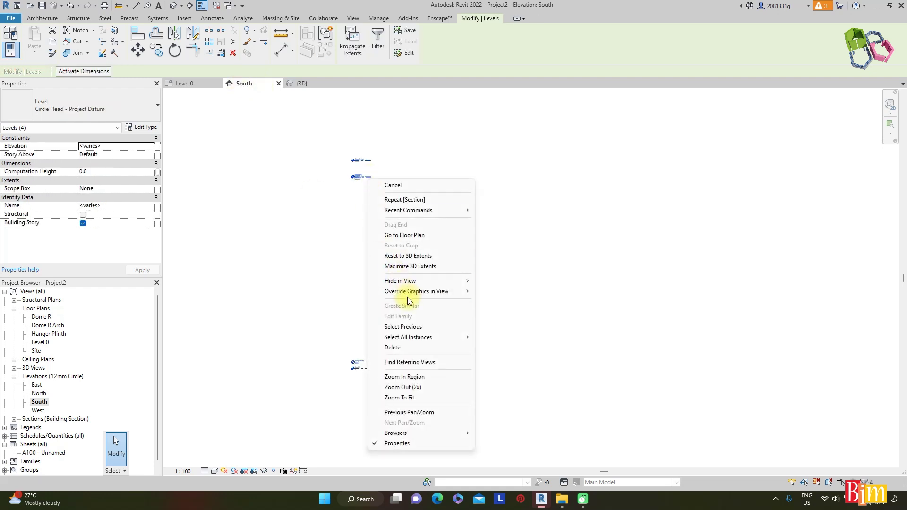
pyautogui.click(408, 266)
pyautogui.scroll(-2, 300, 248)
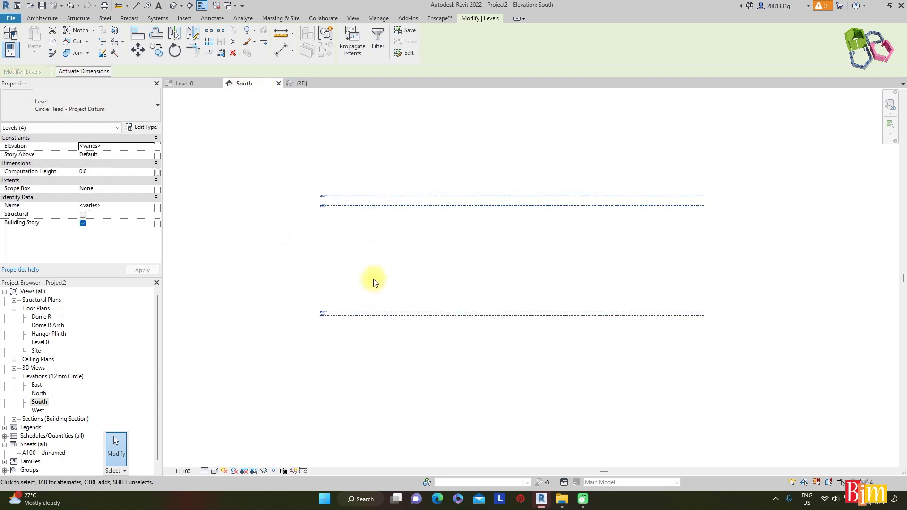
pyautogui.scroll(2, 534, 189)
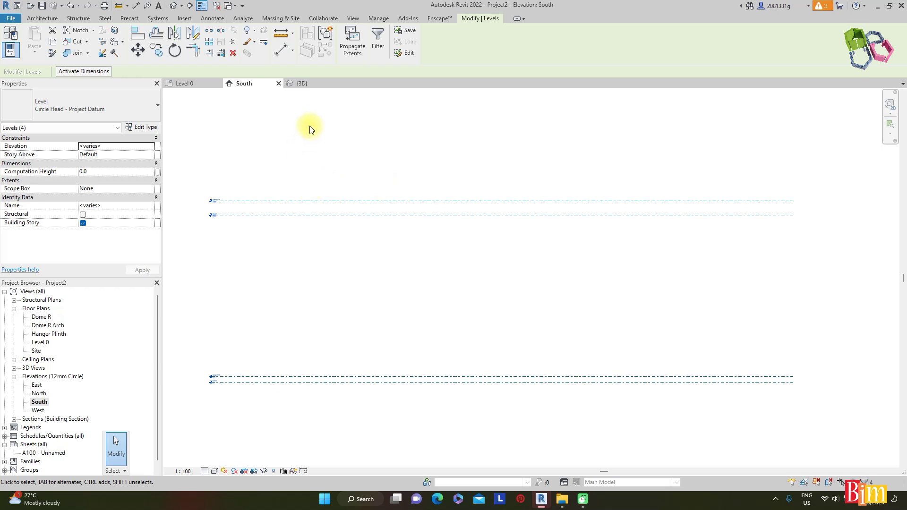
# - Check the smaller dome in the 3D view and Level 0 plan, and open the Section 1 building section
pyautogui.click(300, 84)
pyautogui.scroll(-3, 388, 346)
pyautogui.click(554, 438)
pyautogui.scroll(-2, 457, 382)
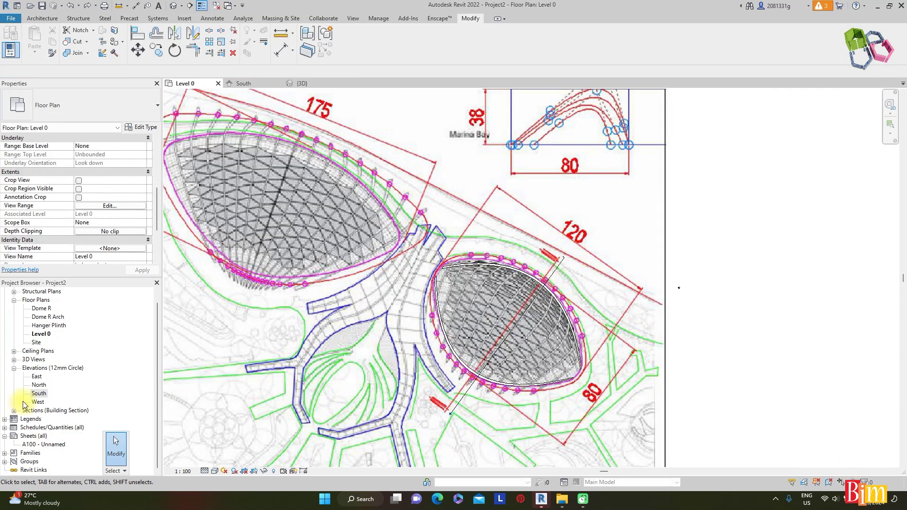
pyautogui.doubleClick(27, 414)
pyautogui.click(44, 419)
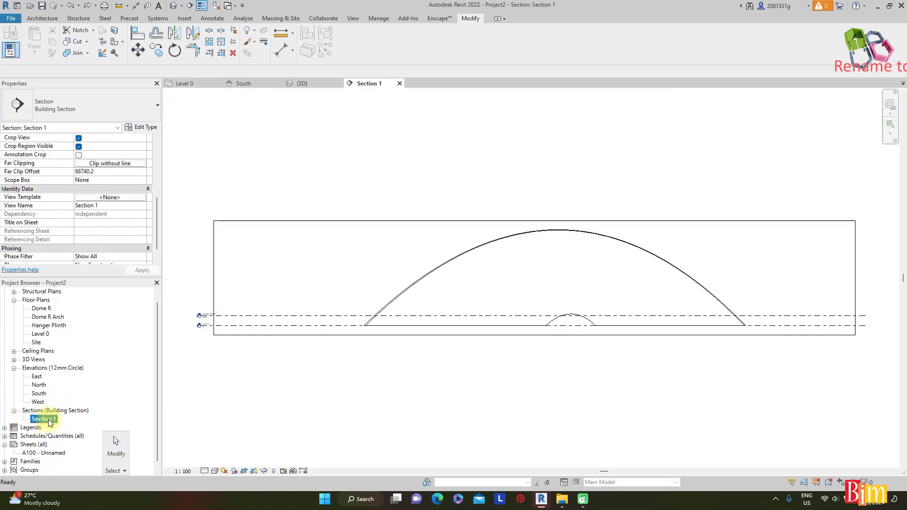
# - Rename the building section view Section 1 as Dome R
pyautogui.rightClick(43, 419)
pyautogui.click(81, 337)
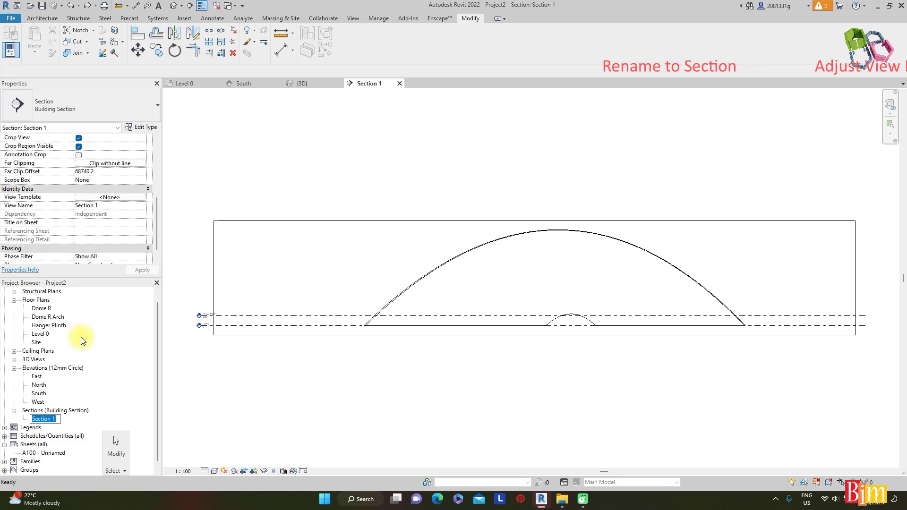
pyautogui.write('Dome R')
pyautogui.click(213, 398)
# - Extend the Dome R section's crop region upward past the two upper levels, and tile the open views
pyautogui.scroll(-3, 348, 305)
pyautogui.click(353, 341)
pyautogui.scroll(8, 307, 347)
pyautogui.scroll(-4, 290, 360)
pyautogui.moveTo(517, 300); pyautogui.dragTo(516, 137)
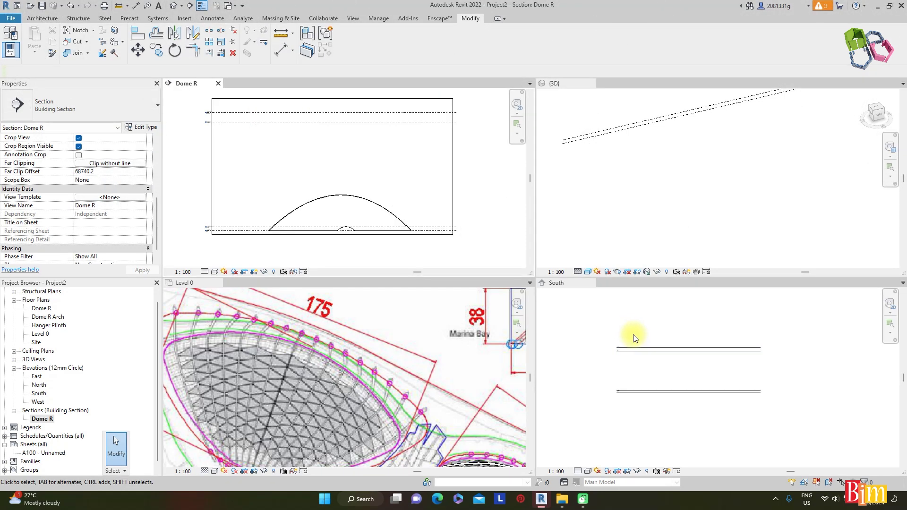
# - Select the Dome R mass in the 3D view, edit it in place, and dissolve its form into the underlying splines
pyautogui.click(600, 238)
pyautogui.scroll(-3, 614, 212)
pyautogui.scroll(3, 628, 186)
pyautogui.click(658, 192)
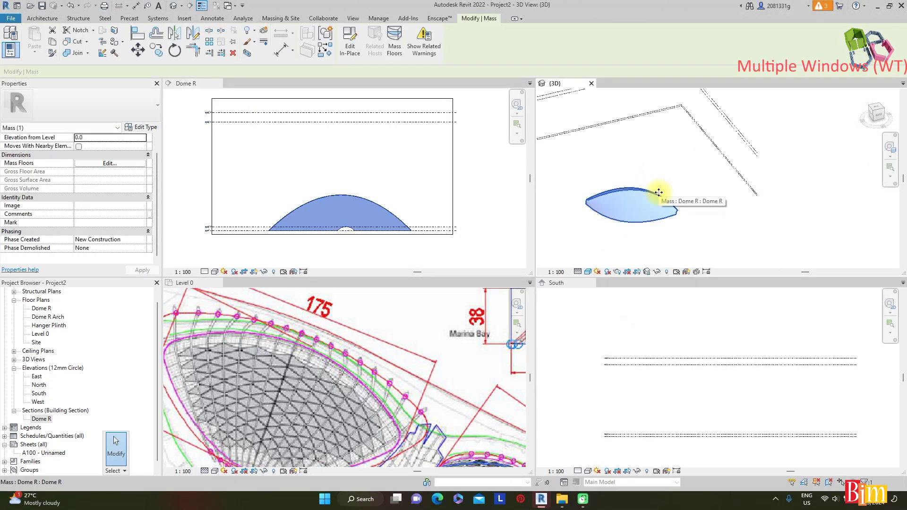
pyautogui.scroll(-2, 698, 183)
pyautogui.click(362, 52)
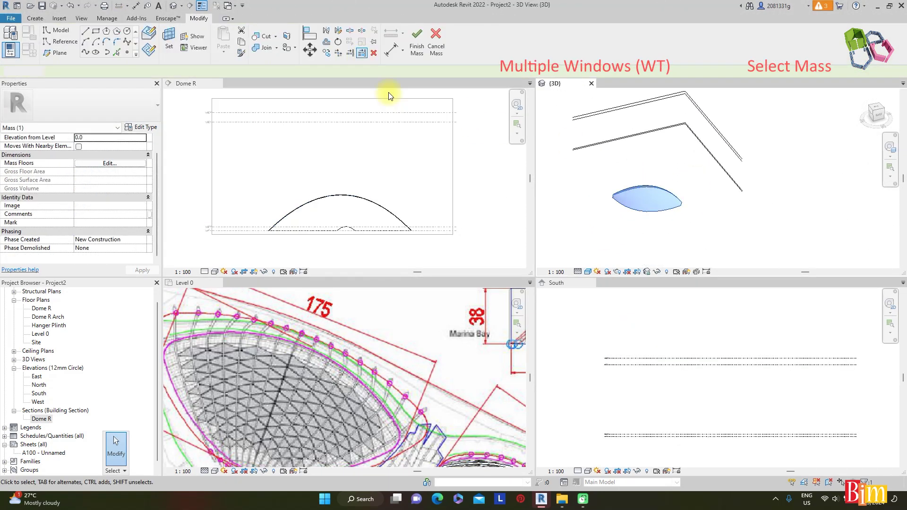
pyautogui.scroll(5, 647, 189)
pyautogui.click(662, 185)
pyautogui.scroll(-2, 698, 176)
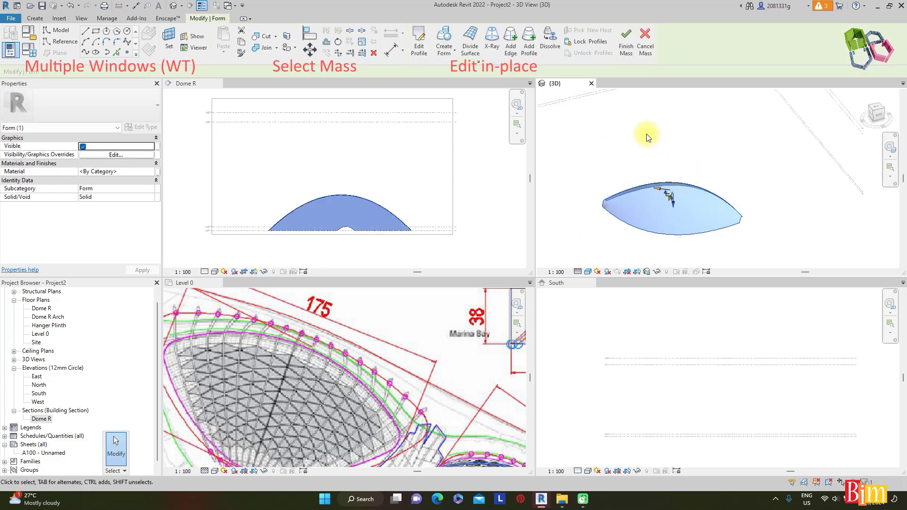
pyautogui.click(550, 39)
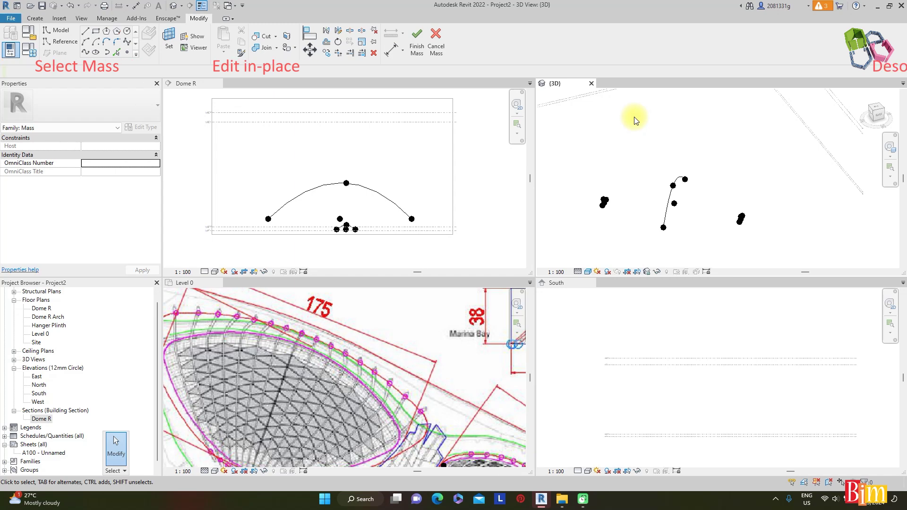
# - In the 3D view, raise the central arch's middle reference point vertically to the Dome R level
pyautogui.scroll(5, 678, 193)
pyautogui.scroll(-5, 699, 177)
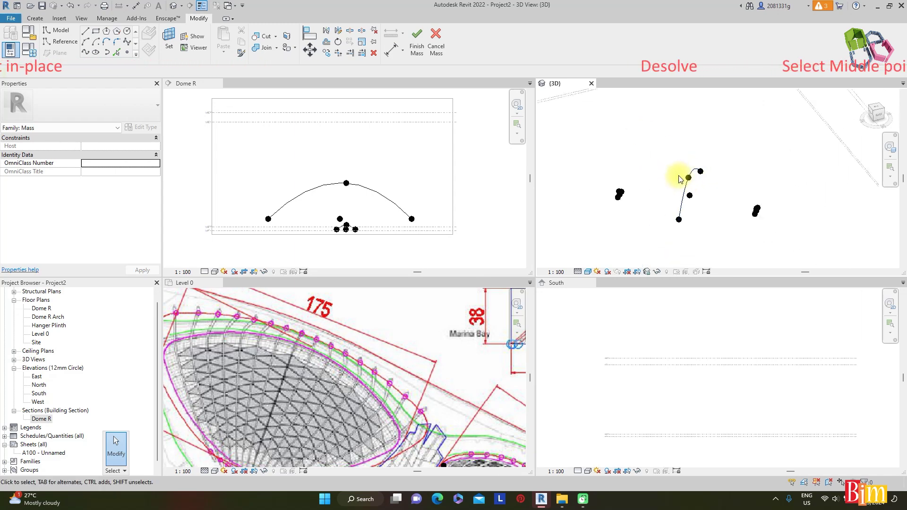
pyautogui.click(688, 177)
pyautogui.moveTo(689, 175); pyautogui.dragTo(688, 135)
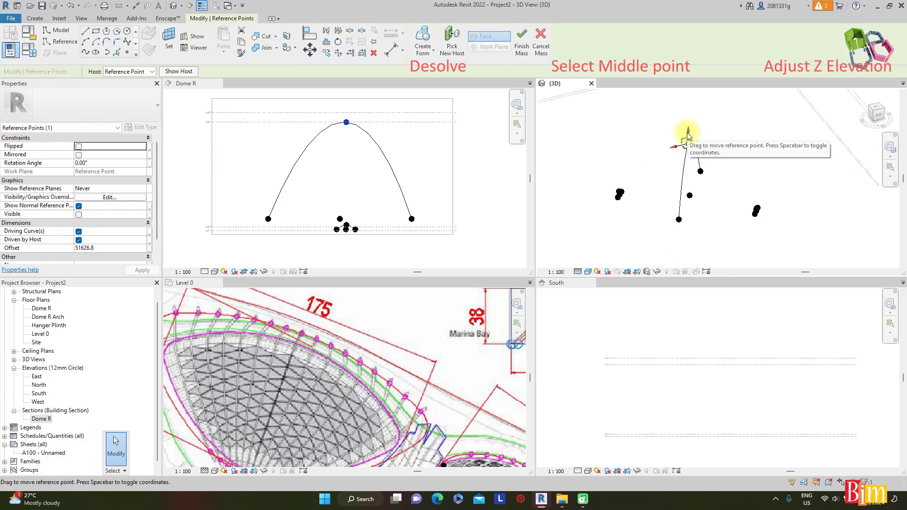
pyautogui.scroll(3, 344, 122)
pyautogui.scroll(-2, 700, 162)
pyautogui.scroll(-3, 700, 162)
pyautogui.scroll(3, 704, 176)
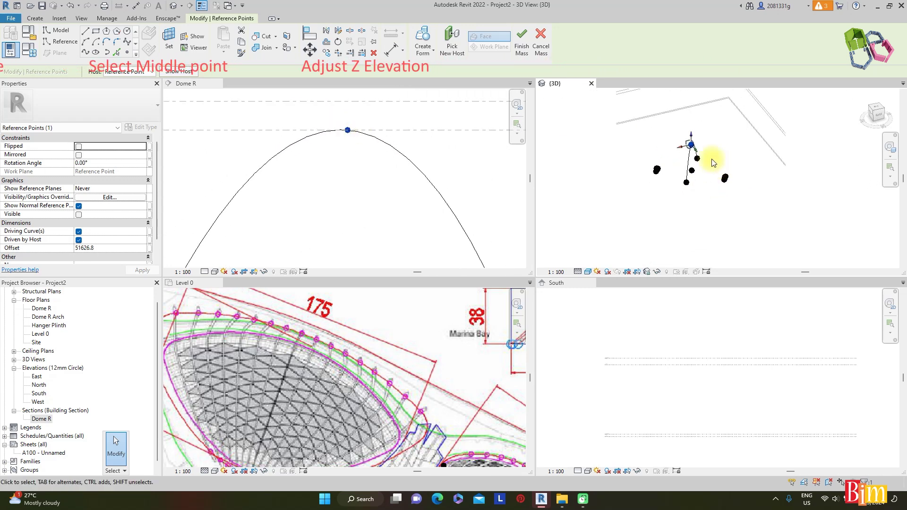
pyautogui.scroll(-3, 414, 179)
pyautogui.scroll(-1, 645, 185)
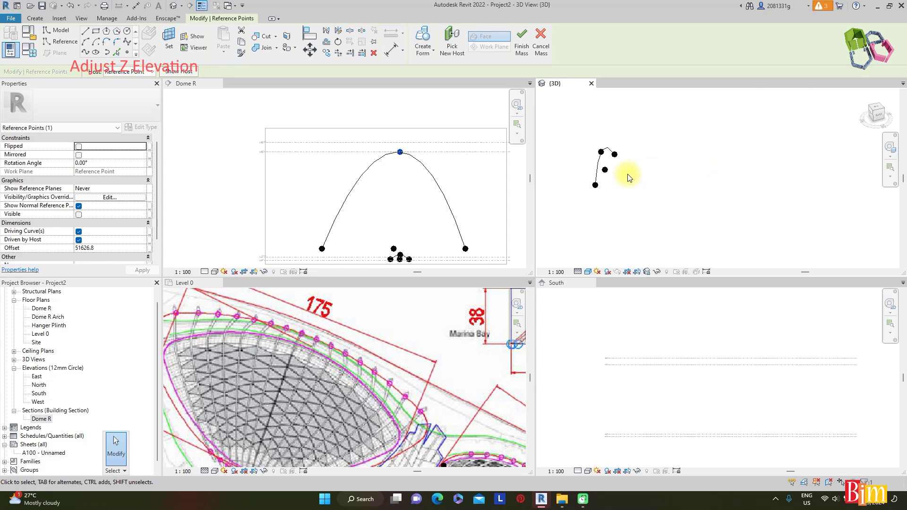
# - Adjust the height of the small end arches' middle points in the 3D view, and finish the mass
pyautogui.click(634, 174)
pyautogui.click(601, 152)
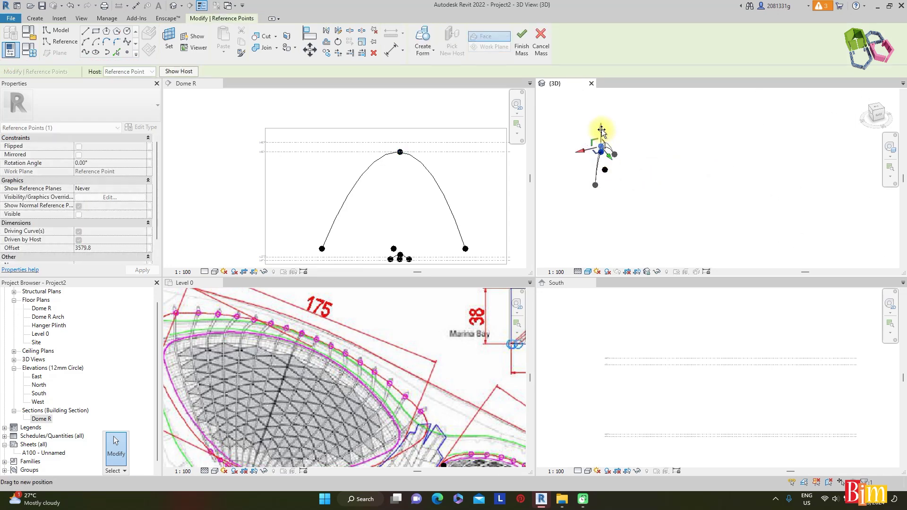
pyautogui.click(634, 177)
pyautogui.keyDown('shift'); pyautogui.moveTo(633, 178); pyautogui.dragTo(638, 170, button='middle'); pyautogui.keyUp('shift')
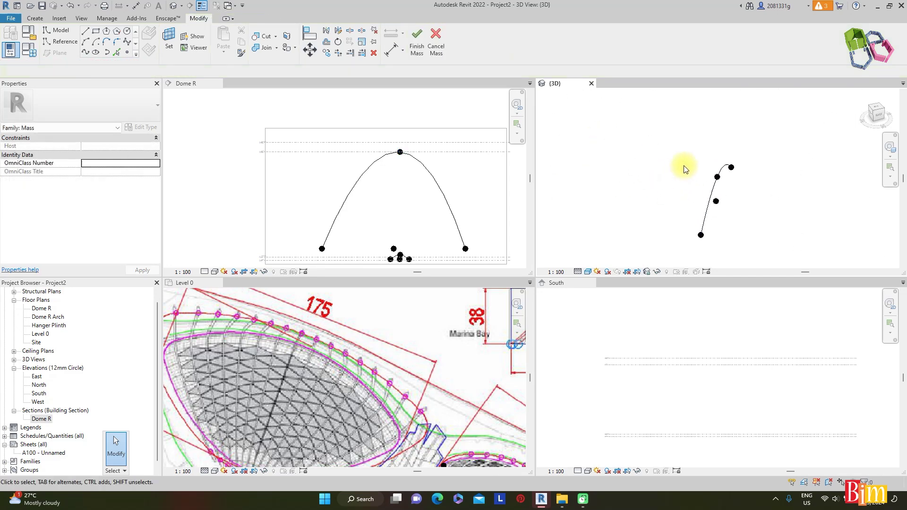
pyautogui.click(735, 184)
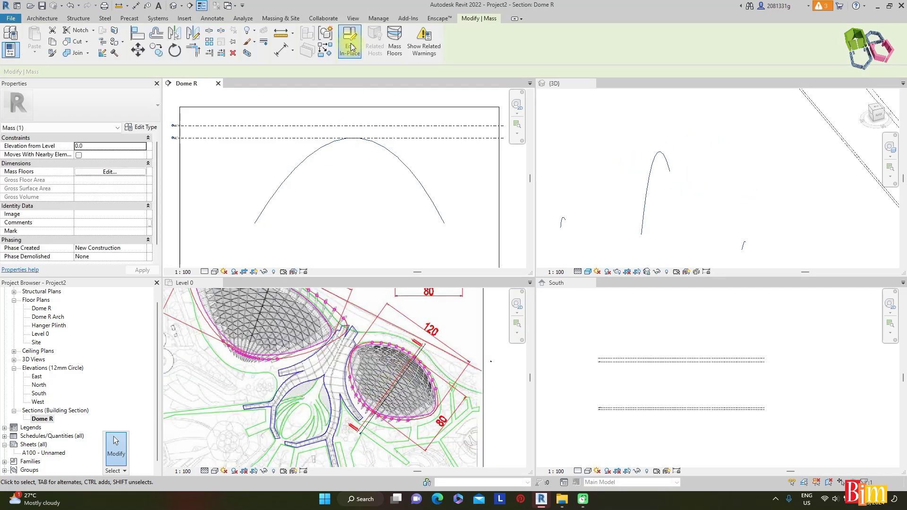
# - Edit the mass in place and shift the central arch's middle point sideways and down in the Dome R section, keeping the peak near the Dome R level
pyautogui.click(351, 47)
pyautogui.moveTo(334, 91); pyautogui.dragTo(371, 143)
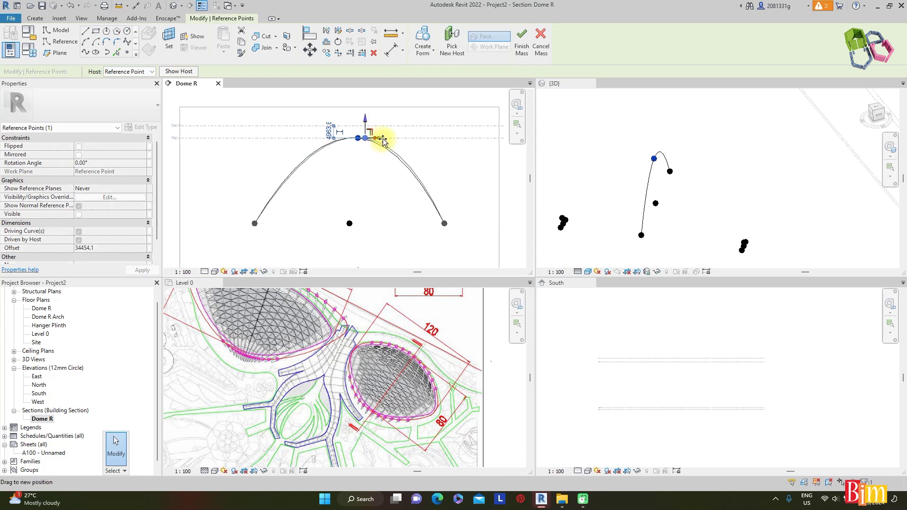
pyautogui.scroll(2, 405, 124)
pyautogui.moveTo(414, 141); pyautogui.dragTo(398, 142)
pyautogui.scroll(-5, 399, 136)
pyautogui.scroll(4, 410, 149)
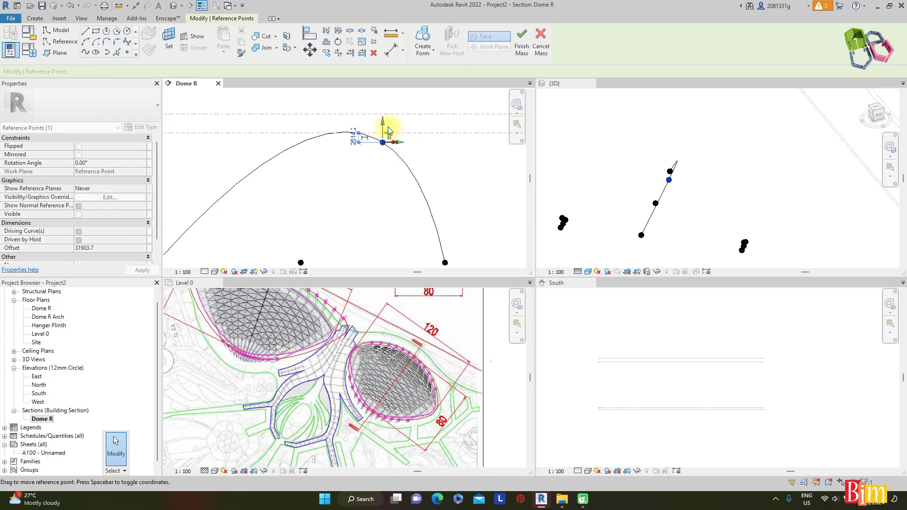
pyautogui.scroll(2, 385, 127)
pyautogui.scroll(2, 378, 142)
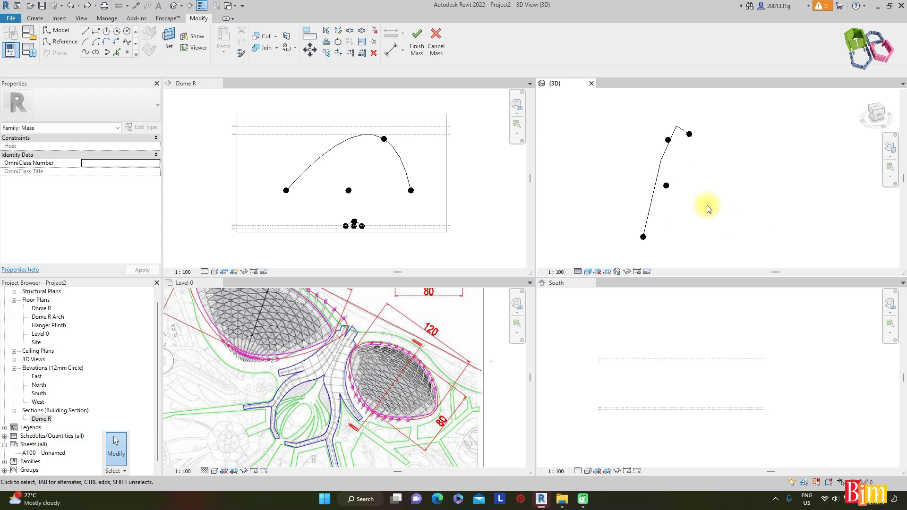
# - Select all the mass geometry, filter it to Lines (Mass) only, create a solid form from the lines, and finish the mass
pyautogui.keyDown('shift'); pyautogui.moveTo(750, 194); pyautogui.dragTo(673, 173, button='middle'); pyautogui.keyUp('shift')
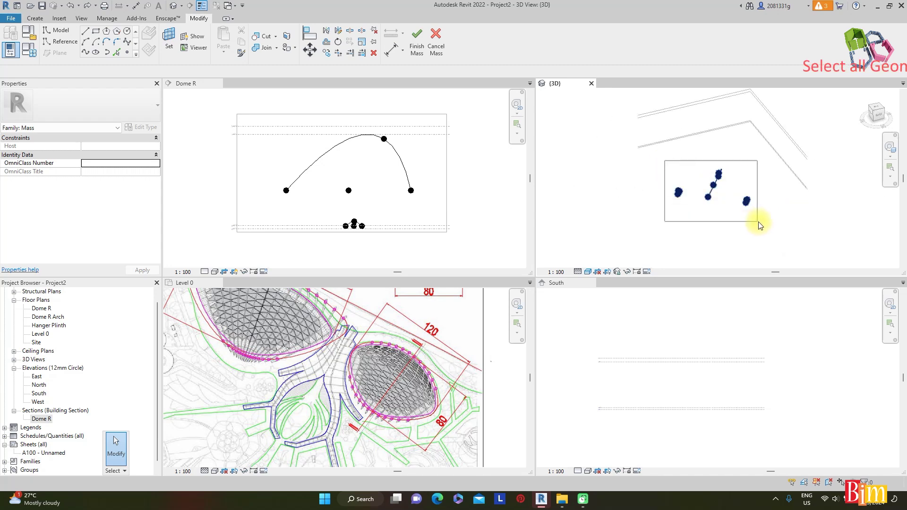
pyautogui.moveTo(759, 222); pyautogui.dragTo(757, 221)
pyautogui.click(468, 45)
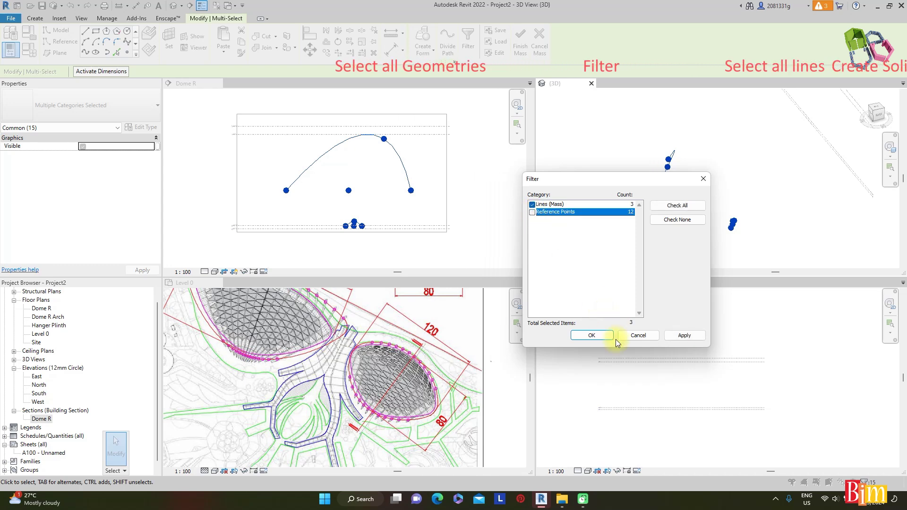
pyautogui.click(593, 335)
pyautogui.click(423, 47)
pyautogui.click(438, 66)
pyautogui.scroll(2, 405, 176)
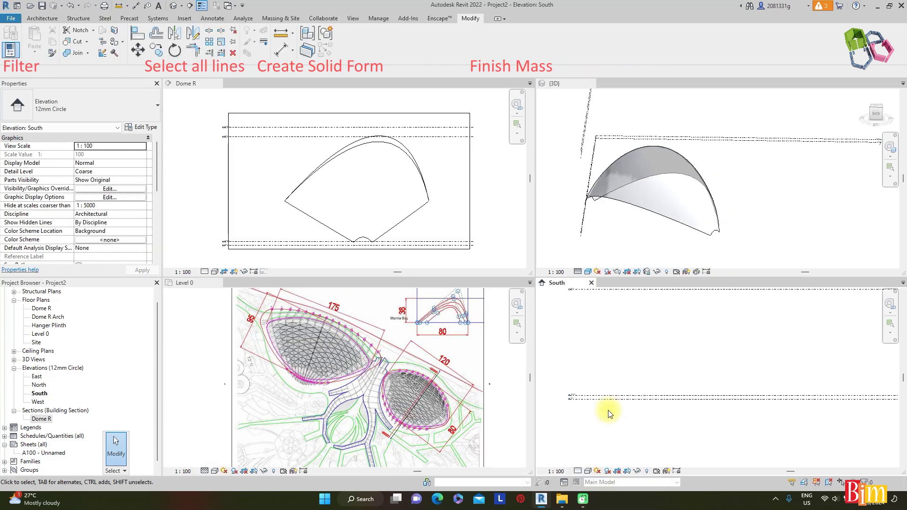
# - In the South elevation, copy the Dome R and Dome R Arch levels downward together
pyautogui.scroll(-5, 616, 326)
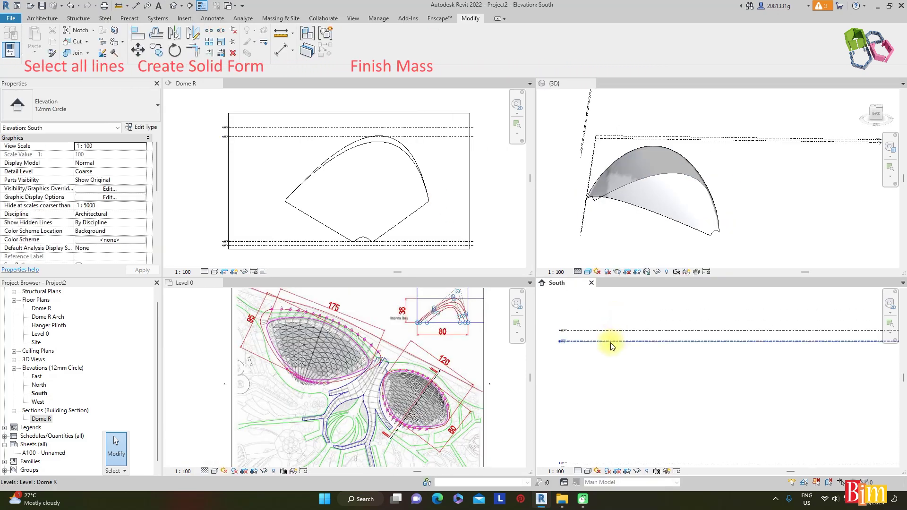
pyautogui.moveTo(629, 356); pyautogui.dragTo(603, 313)
pyautogui.click(156, 50)
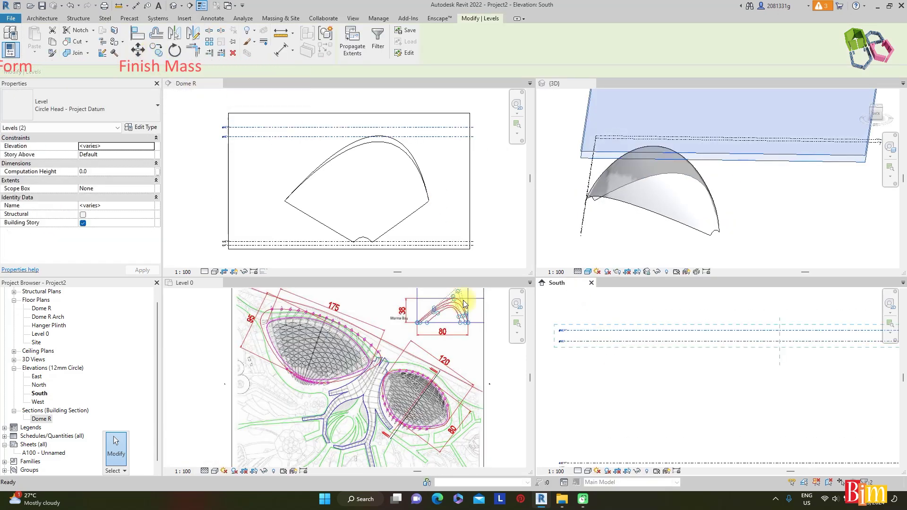
pyautogui.click(582, 369)
pyautogui.click(581, 417)
pyautogui.press('Escape')
pyautogui.press('Escape')
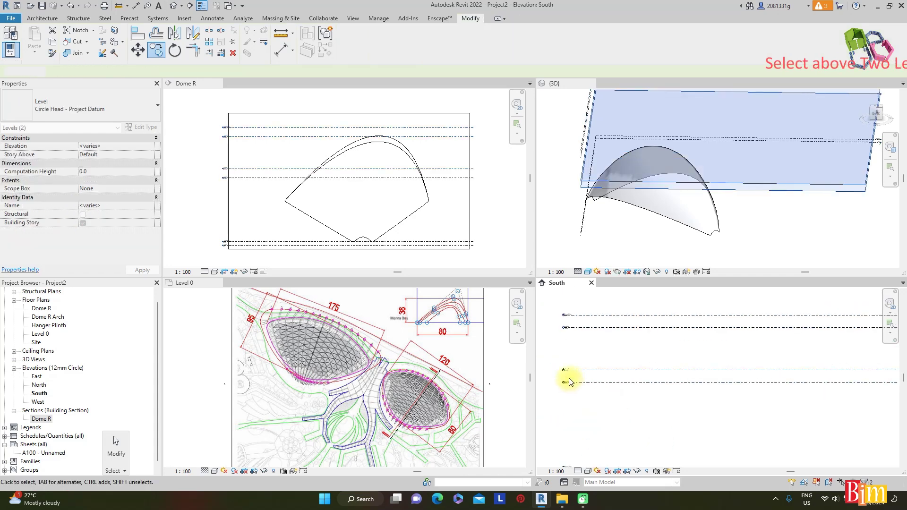
# - Rename the upper of the two copied levels as Dome L Arch
pyautogui.scroll(3, 580, 378)
pyautogui.moveTo(580, 350); pyautogui.dragTo(580, 397, button='middle')
pyautogui.doubleClick(581, 396)
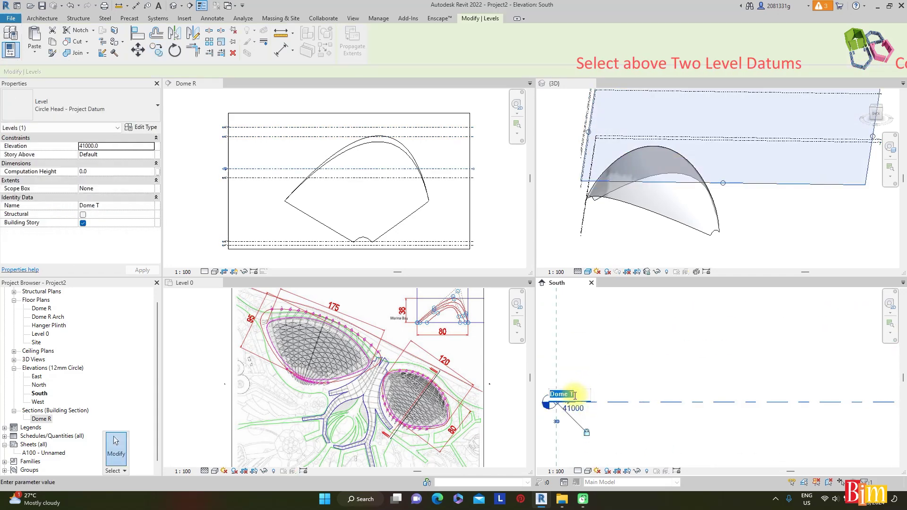
pyautogui.write('Dome L Arch')
pyautogui.press('Return')
# - Rename the lower of the two copied levels as Dome L
pyautogui.scroll(-2, 603, 367)
pyautogui.scroll(3, 592, 393)
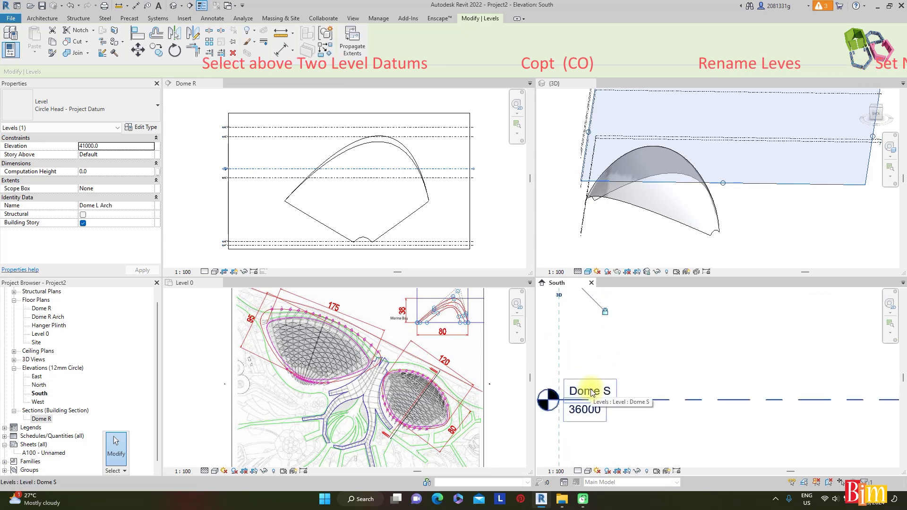
pyautogui.doubleClick(592, 393)
pyautogui.write('Dome L')
pyautogui.press('Return')
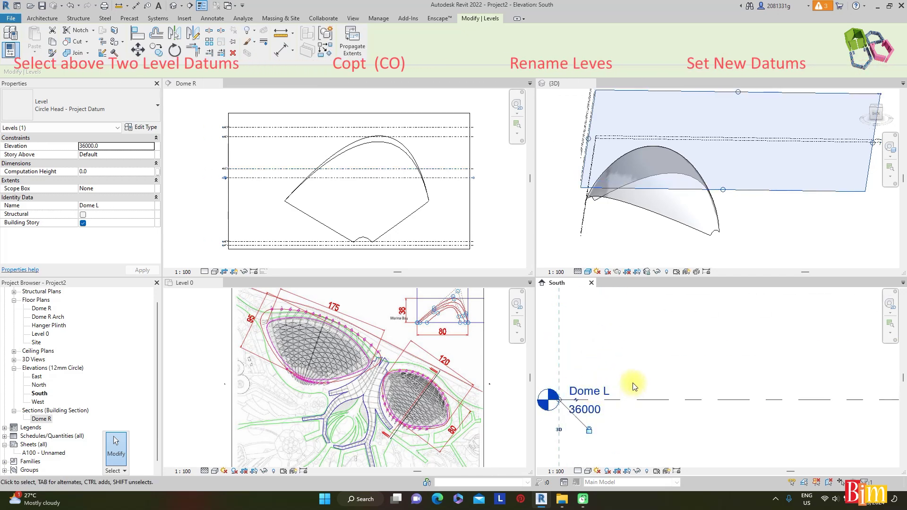
# - Set the Dome L level's elevation to 38000
pyautogui.click(579, 410)
pyautogui.moveTo(569, 410); pyautogui.dragTo(566, 411)
pyautogui.press('Return')
# - Set the Dome L Arch level's elevation to 53000
pyautogui.scroll(-2, 636, 378)
pyautogui.scroll(2, 623, 357)
pyautogui.doubleClick(595, 346)
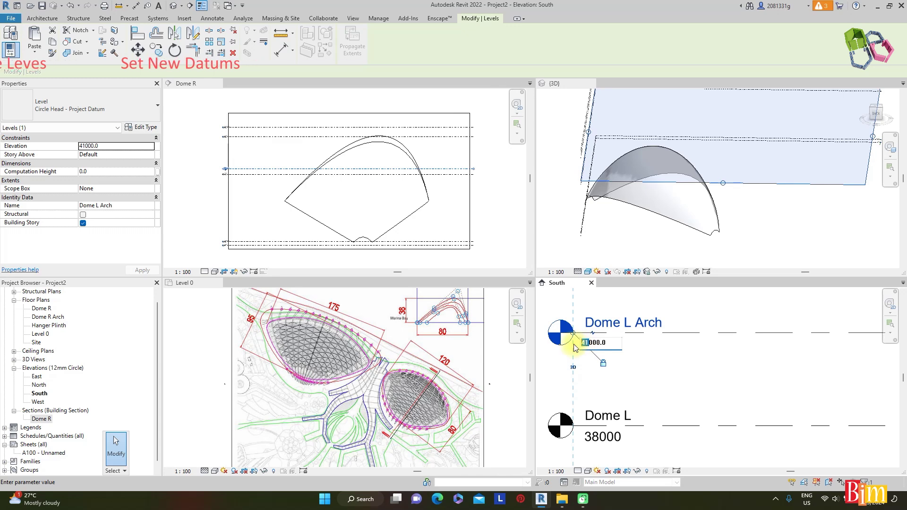
pyautogui.press('Return')
pyautogui.scroll(-3, 614, 378)
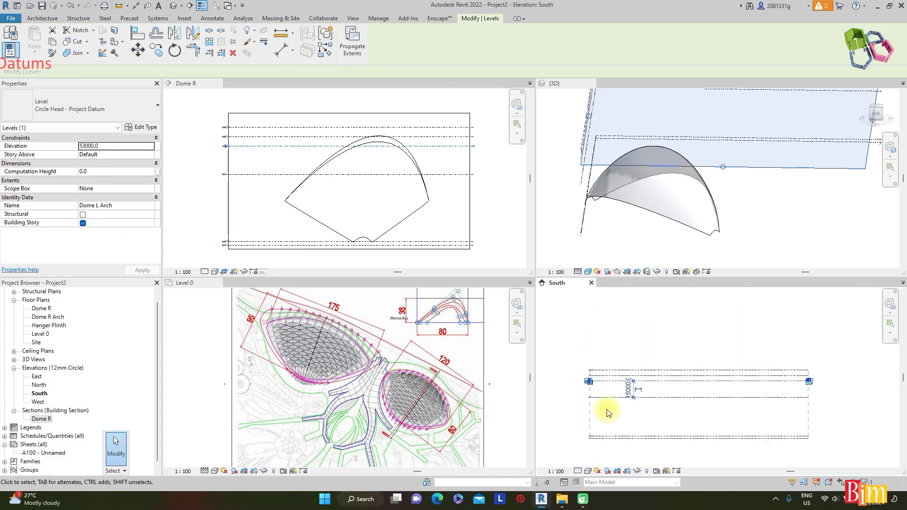
# - Set the Dome L Arch level's elevation to 43000 and clear the selection
pyautogui.scroll(2, 572, 383)
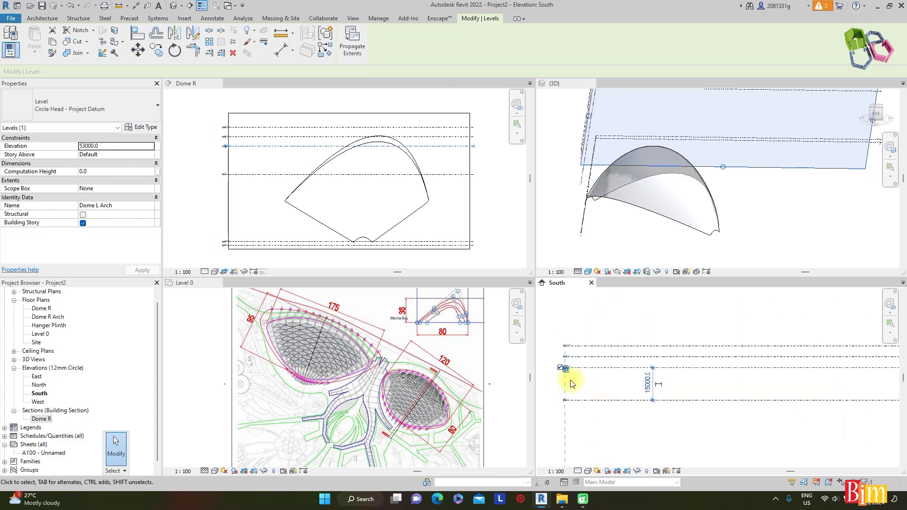
pyautogui.doubleClick(603, 350)
pyautogui.write('43000')
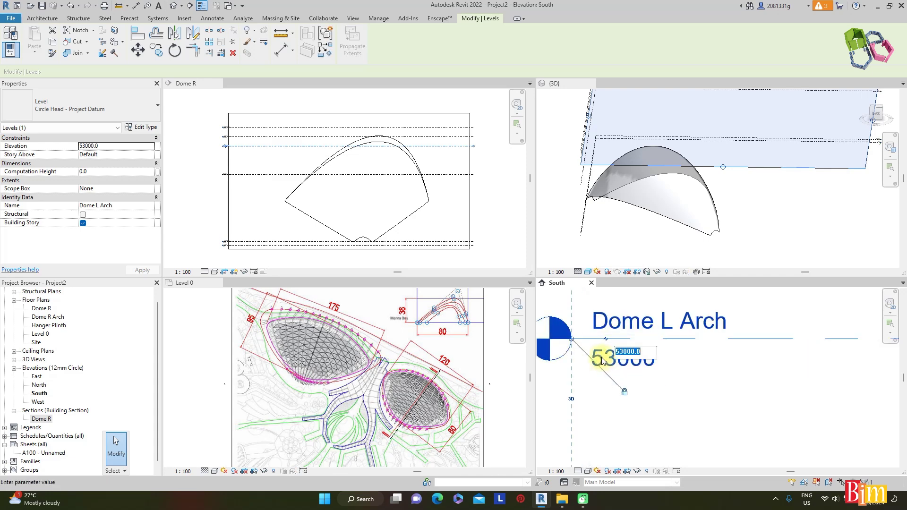
pyautogui.press('Return')
pyautogui.scroll(-3, 670, 390)
pyautogui.press('Escape')
pyautogui.scroll(-3, 624, 347)
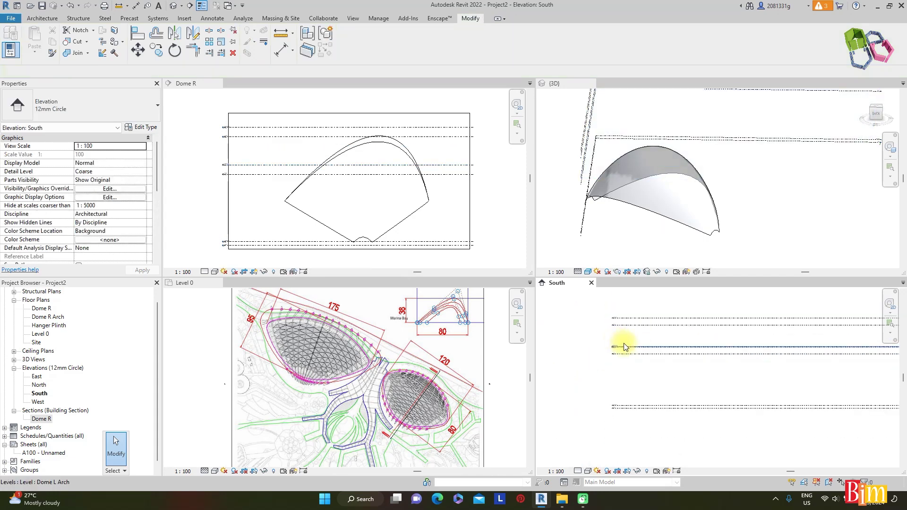
# - Tile the Level 0, 3D and Dome R views, and draw a building section along the larger dome's cross axis in the Level 0 plan
pyautogui.scroll(-4, 704, 212)
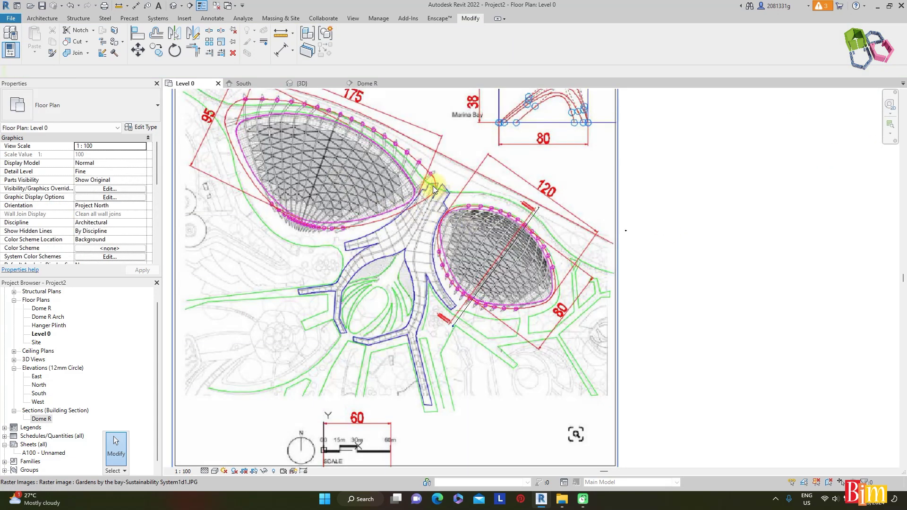
pyautogui.scroll(1, 433, 186)
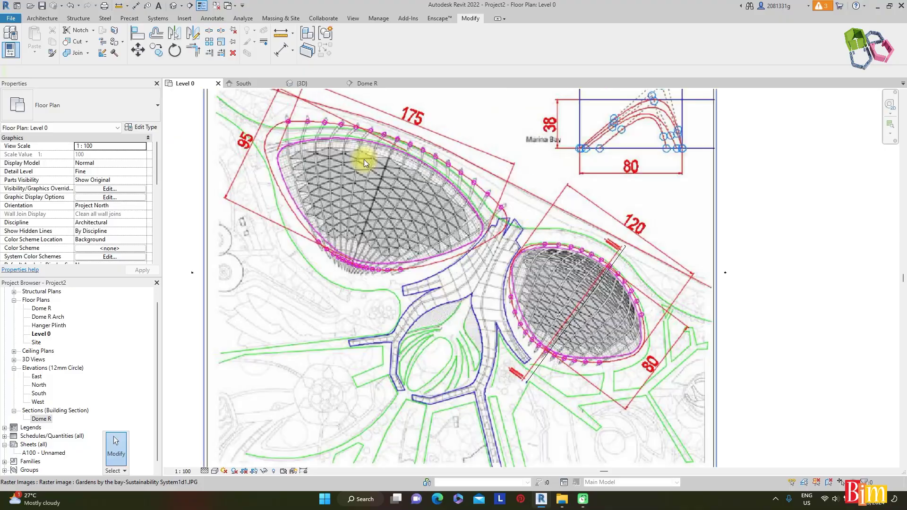
pyautogui.click(45, 20)
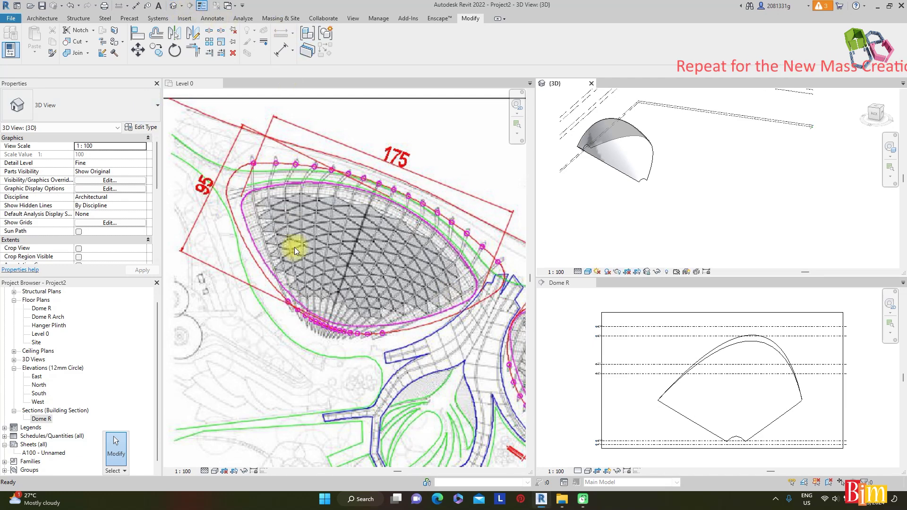
pyautogui.click(358, 181)
pyautogui.click(189, 5)
pyautogui.click(323, 350)
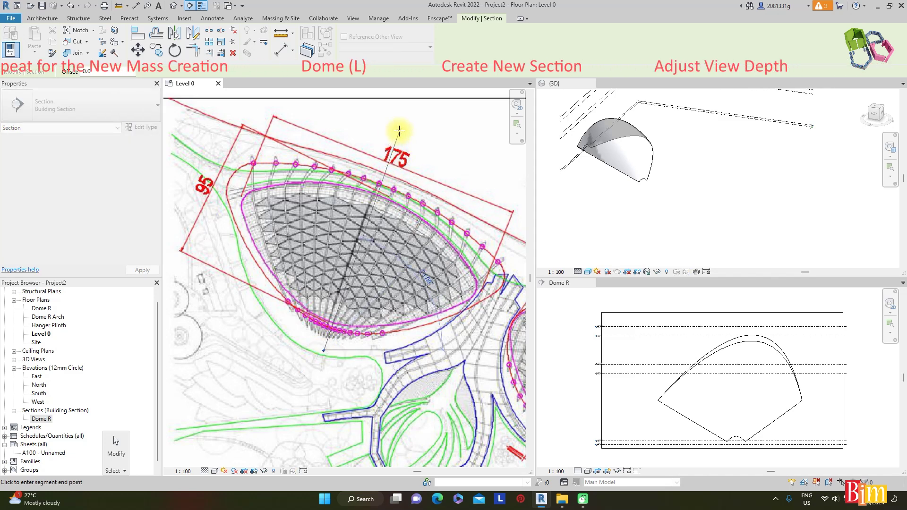
pyautogui.click(390, 160)
pyautogui.scroll(2, 391, 160)
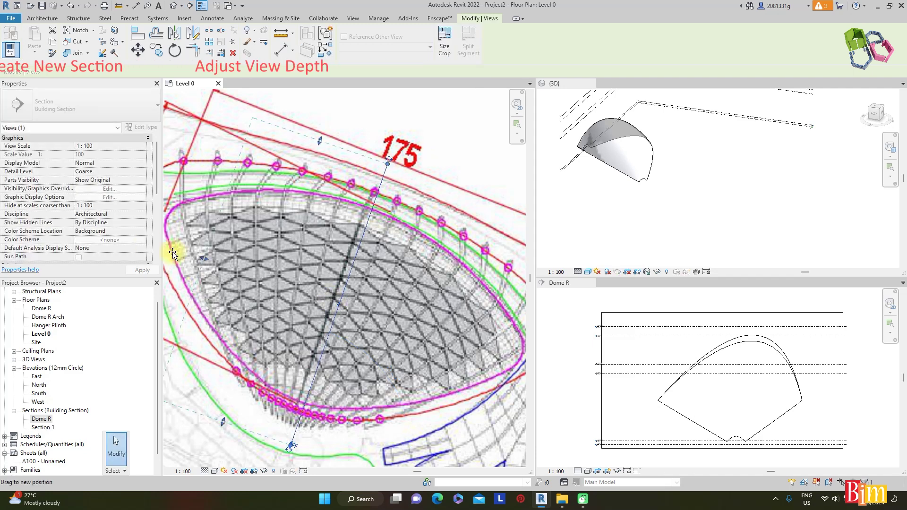
# - Start an in-place component in the Mass category and name it Dome L
pyautogui.scroll(-2, 387, 233)
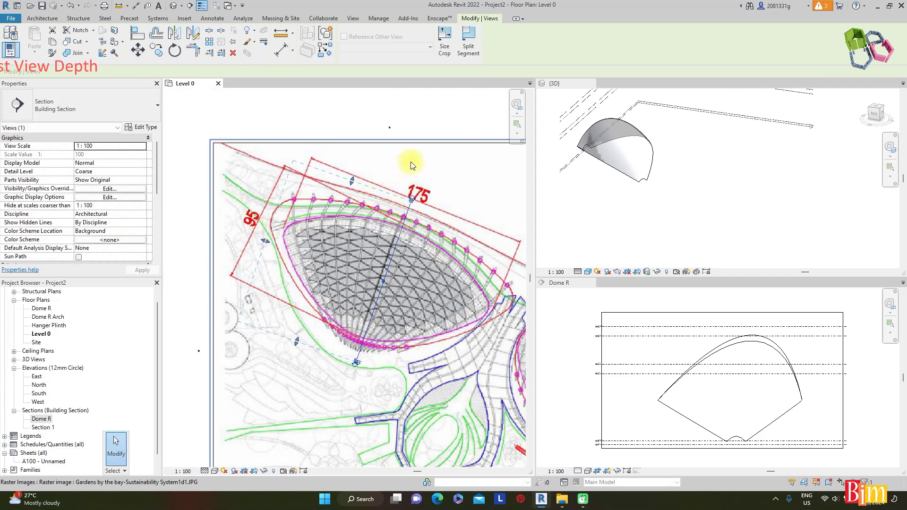
pyautogui.click(391, 223)
pyautogui.scroll(2, 391, 222)
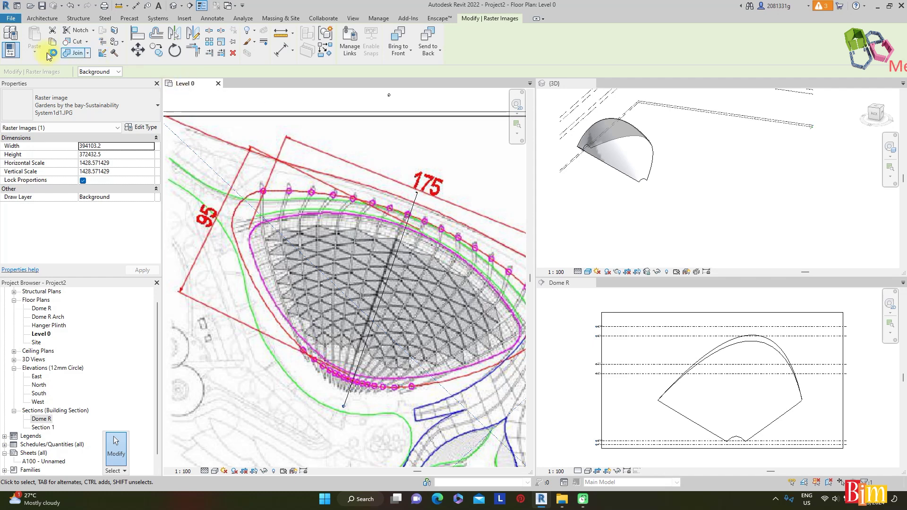
pyautogui.click(40, 19)
pyautogui.click(111, 56)
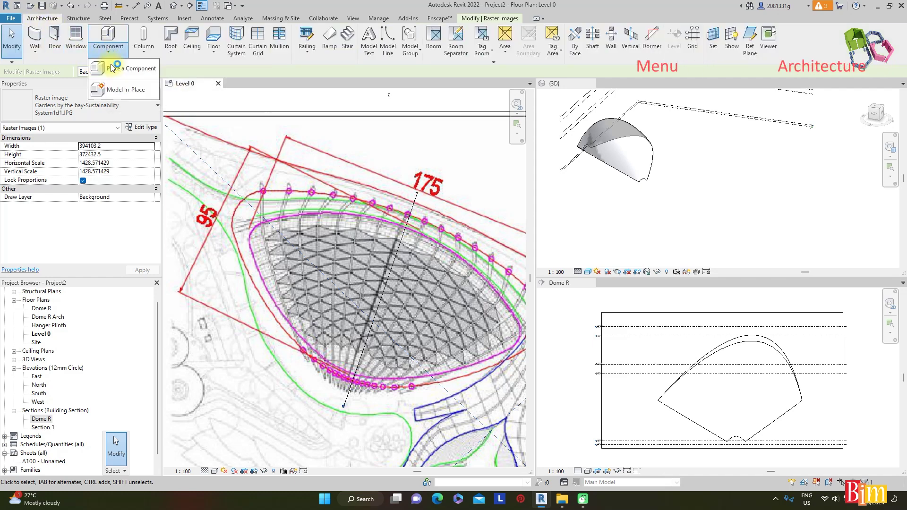
pyautogui.click(121, 93)
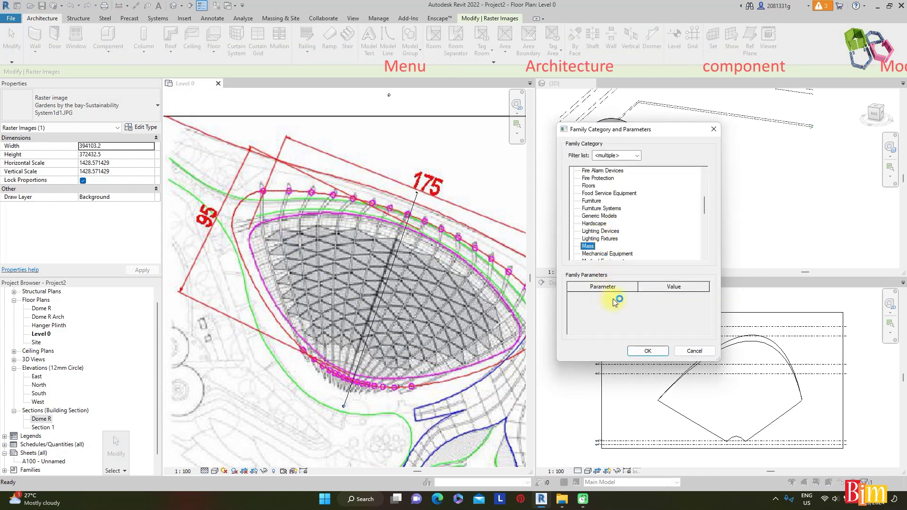
pyautogui.click(645, 352)
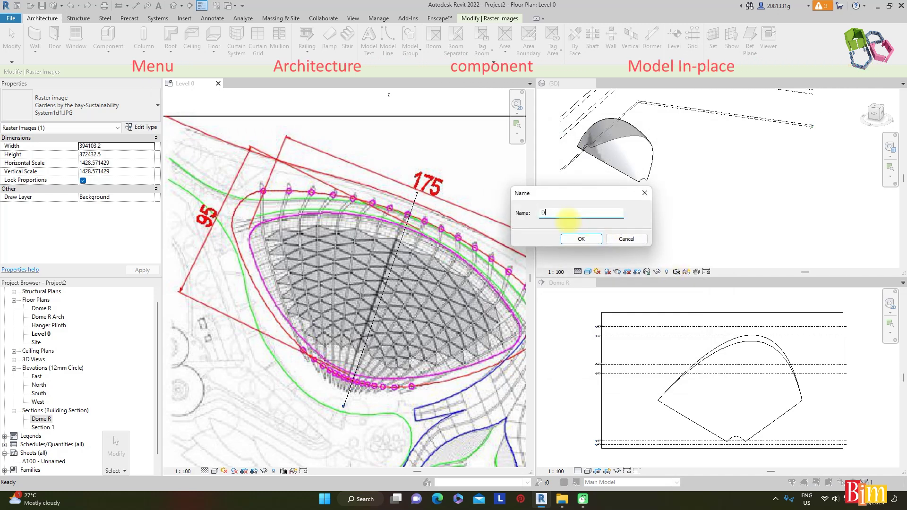
pyautogui.write('Dome L')
pyautogui.click(570, 242)
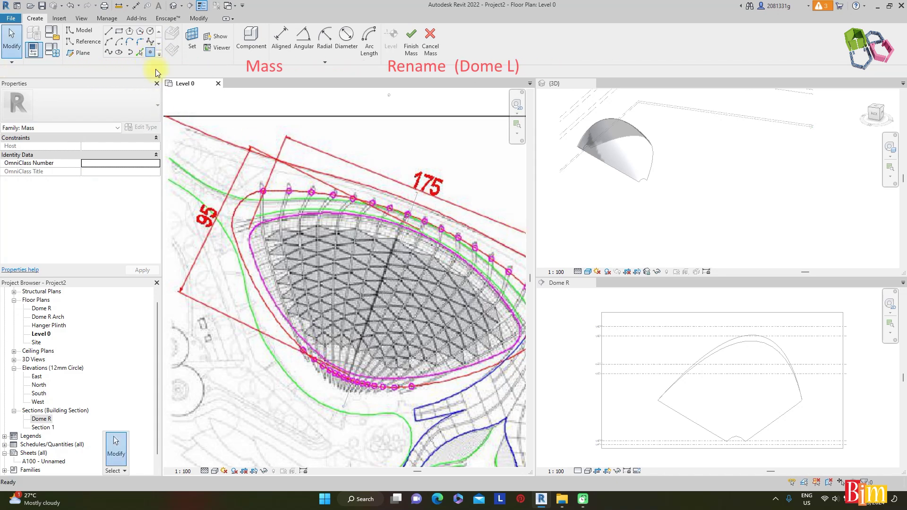
# - Place three reference points at the larger dome outline's western end and three along its cross axis on Level 0
pyautogui.scroll(4, 251, 246)
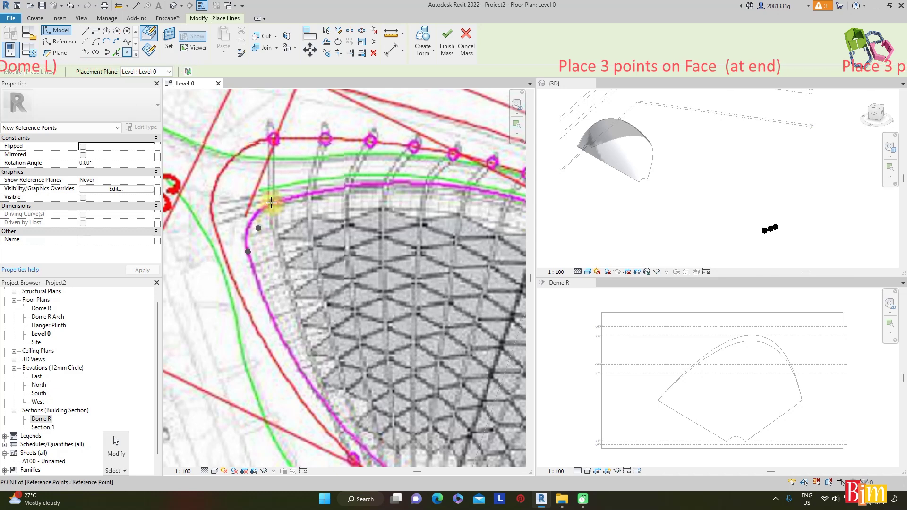
pyautogui.scroll(-5, 271, 202)
pyautogui.scroll(5, 361, 320)
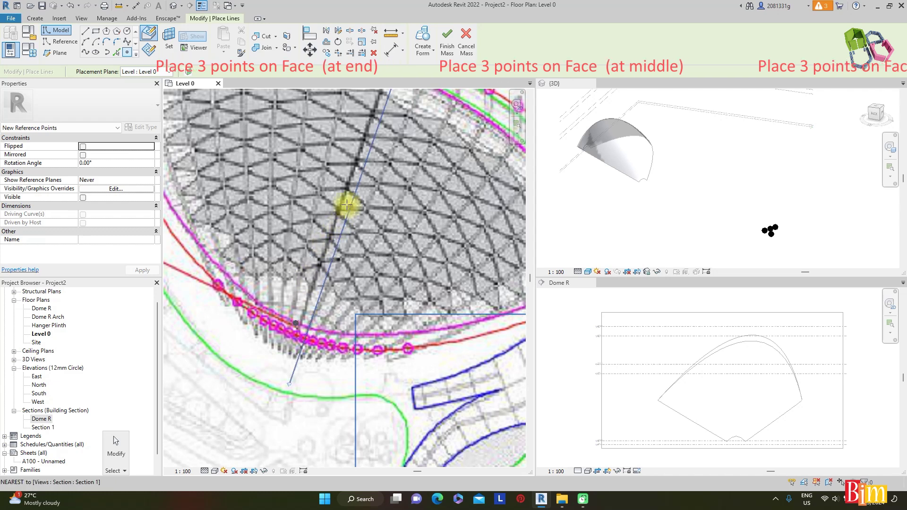
pyautogui.click(347, 181)
pyautogui.scroll(-2, 352, 251)
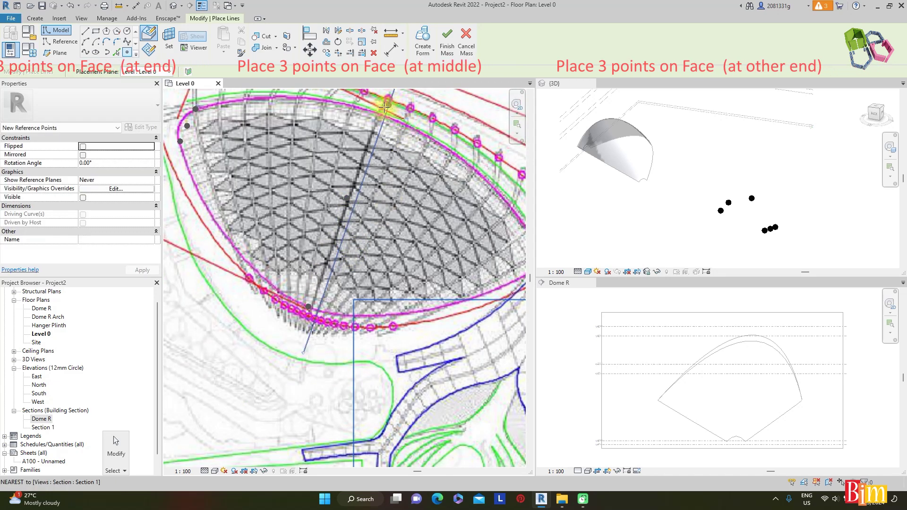
pyautogui.scroll(2, 388, 104)
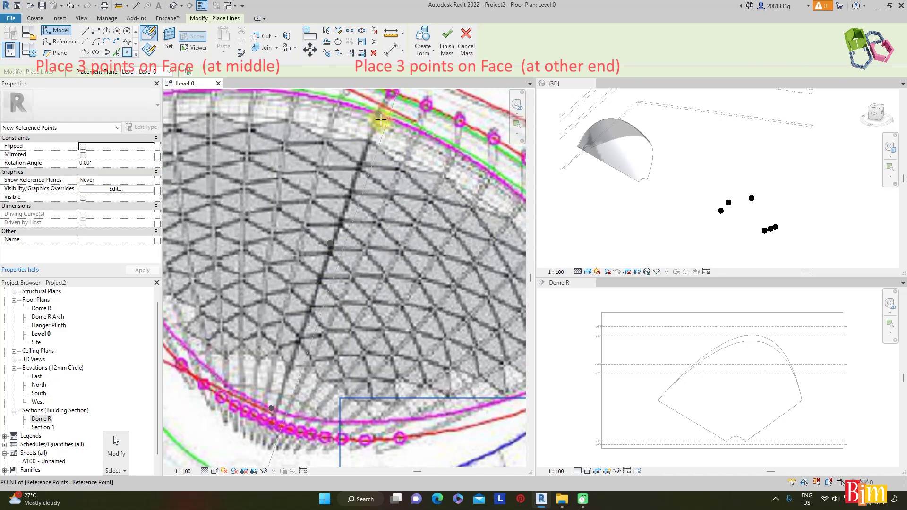
pyautogui.click(380, 116)
pyautogui.scroll(-2, 283, 147)
# - Place three reference points at the larger dome outline's eastern end
pyautogui.scroll(3, 403, 222)
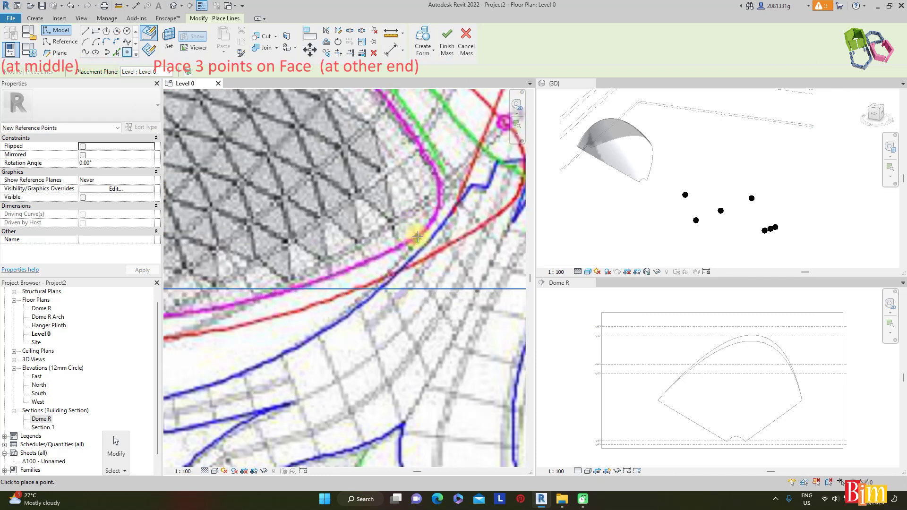
pyautogui.click(426, 210)
pyautogui.click(436, 177)
pyautogui.scroll(-1, 443, 183)
pyautogui.press('Escape')
pyautogui.press('Escape')
# - Connect each group of three reference points with a spline through points
pyautogui.moveTo(418, 115); pyautogui.dragTo(452, 258)
pyautogui.click(86, 52)
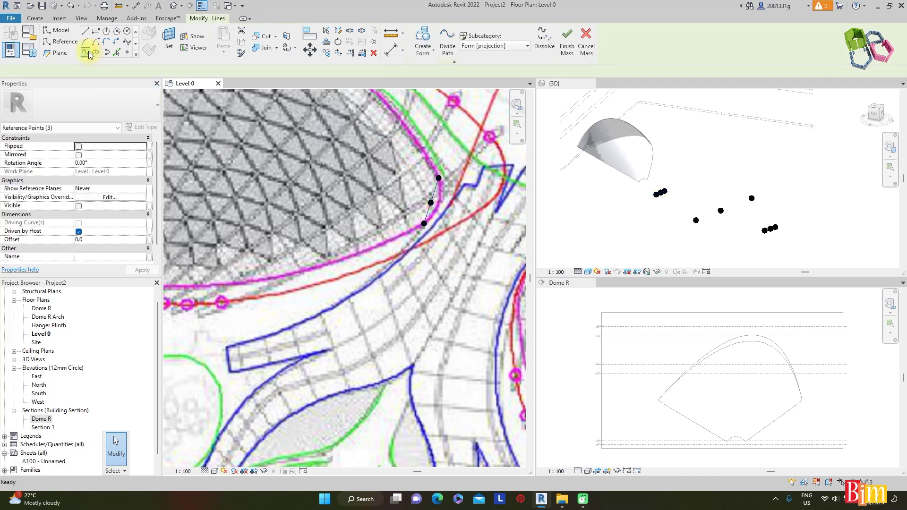
pyautogui.scroll(-3, 434, 272)
pyautogui.moveTo(361, 97); pyautogui.dragTo(265, 296)
pyautogui.click(86, 52)
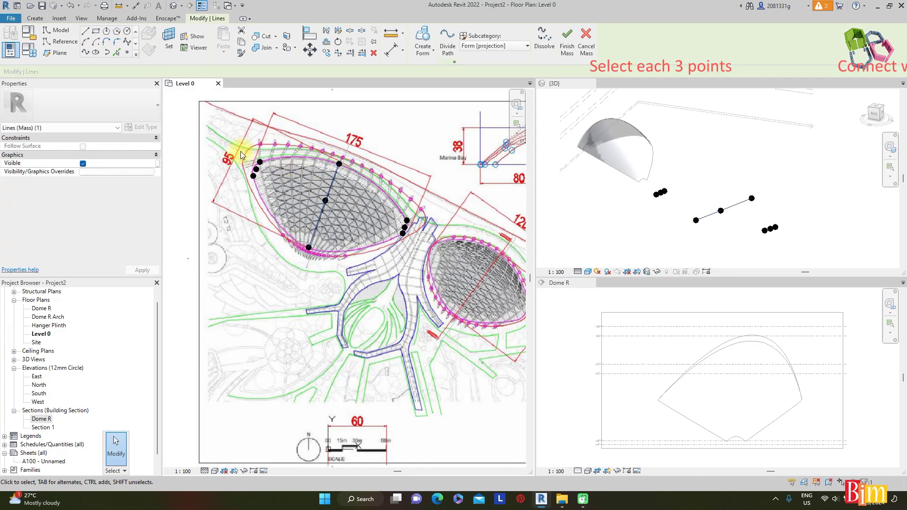
pyautogui.scroll(4, 236, 137)
pyautogui.press('Escape')
pyautogui.click(85, 52)
pyautogui.press('Escape')
# - Open the Dome L section and tile all open views
pyautogui.scroll(3, 691, 199)
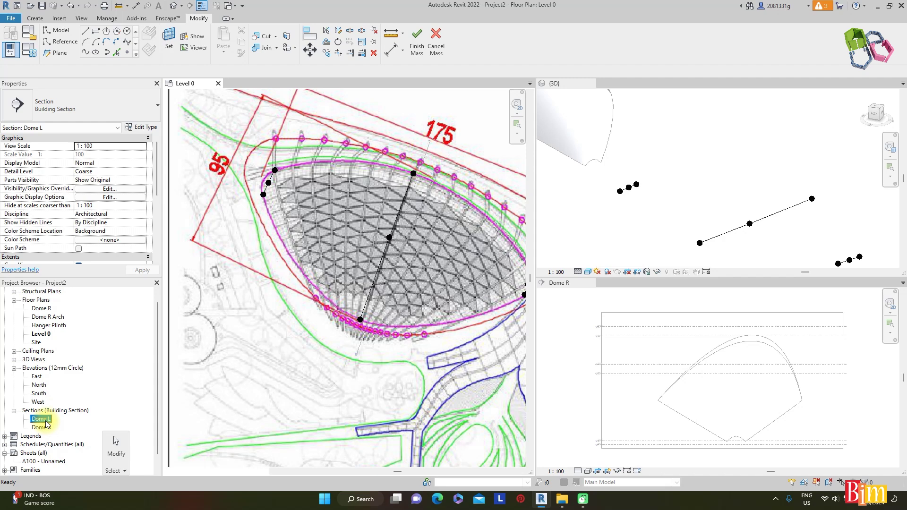
pyautogui.doubleClick(42, 420)
pyautogui.press('w')
pyautogui.press('t')
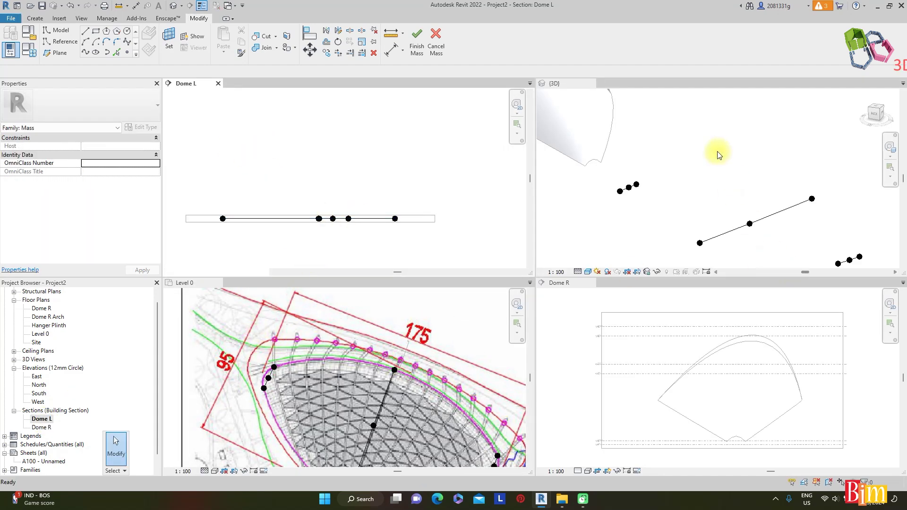
# - Raise the middle point of the eastern end spline in the 3D view to form a small arch
pyautogui.keyDown('shift'); pyautogui.moveTo(717, 154); pyautogui.dragTo(631, 208, button='middle'); pyautogui.keyUp('shift')
pyautogui.moveTo(619, 115); pyautogui.dragTo(649, 173)
pyautogui.scroll(-2, 628, 197)
pyautogui.moveTo(632, 138); pyautogui.dragTo(631, 120)
pyautogui.click(691, 143)
# - Raise the middle point of the cross-axis spline to an offset of about 23500 in the 3D view
pyautogui.moveTo(808, 197); pyautogui.dragTo(719, 178, button='middle')
pyautogui.moveTo(745, 161); pyautogui.dragTo(780, 255)
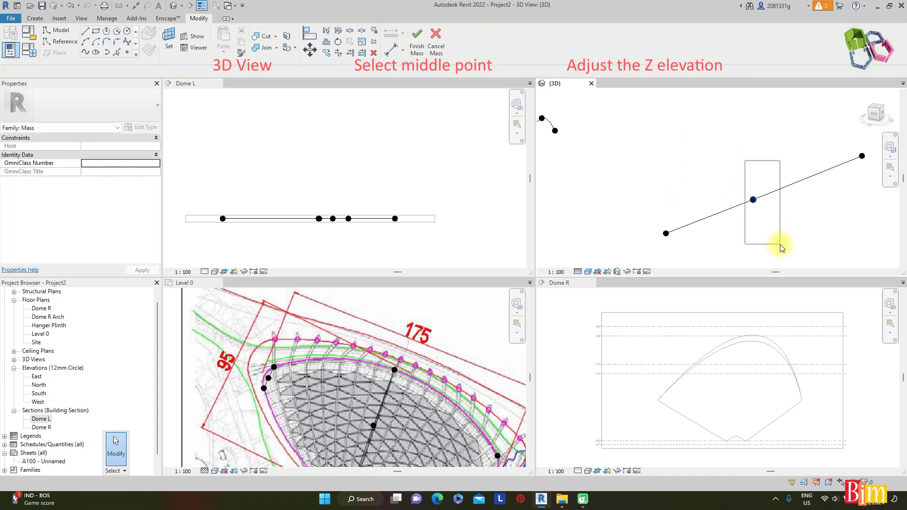
pyautogui.moveTo(753, 186); pyautogui.dragTo(750, 126)
pyautogui.scroll(-2, 619, 165)
# - Raise the middle point of the western end spline to form a small arch
pyautogui.moveTo(820, 242); pyautogui.dragTo(759, 216, button='middle')
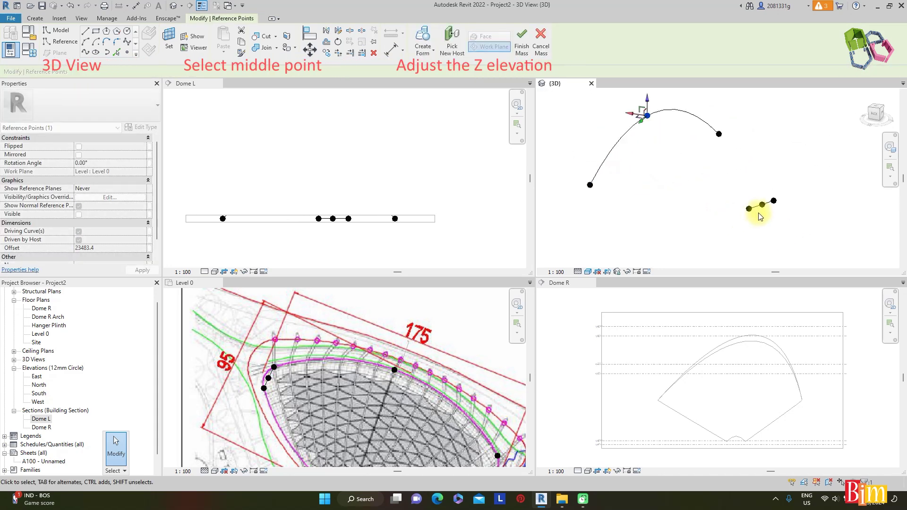
pyautogui.scroll(3, 759, 208)
pyautogui.moveTo(757, 166); pyautogui.dragTo(773, 233)
pyautogui.moveTo(766, 186); pyautogui.dragTo(765, 166)
pyautogui.click(703, 203)
pyautogui.scroll(-5, 709, 207)
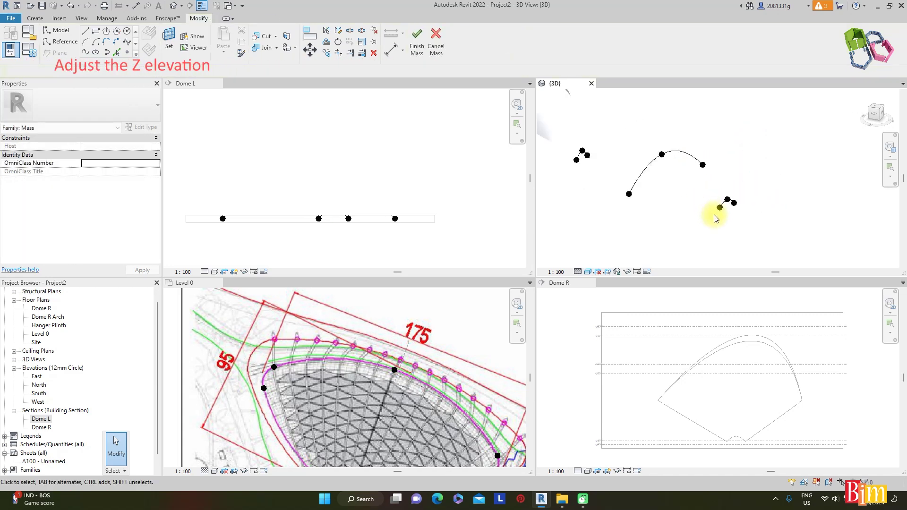
# - Finish the mass and extend the Dome L section's crop region upward to take in the arches
pyautogui.scroll(-3, 385, 169)
pyautogui.scroll(2, 382, 171)
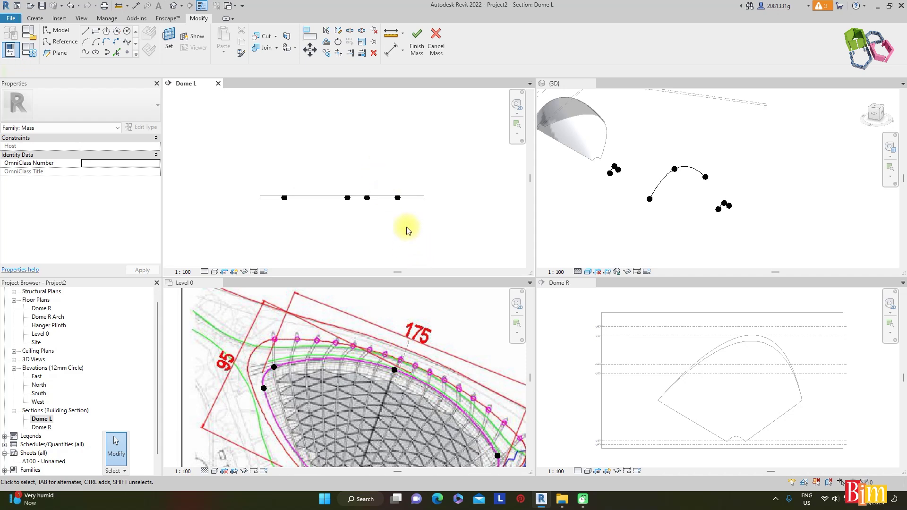
pyautogui.scroll(3, 371, 191)
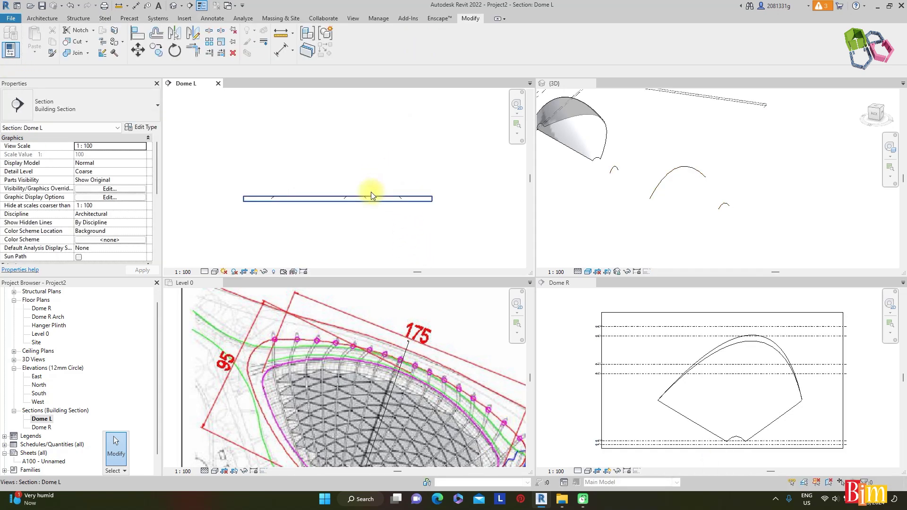
pyautogui.click(415, 211)
pyautogui.moveTo(334, 203); pyautogui.dragTo(355, 114)
pyautogui.scroll(-2, 378, 191)
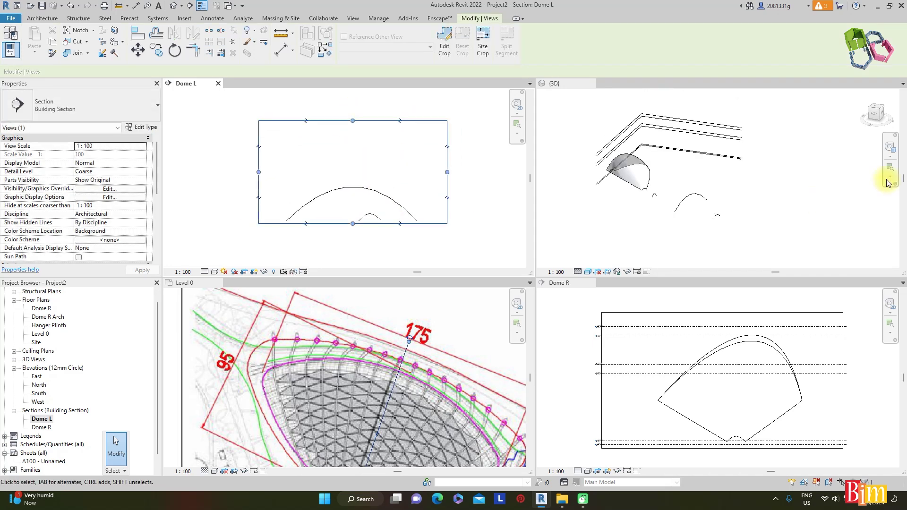
# - Reopen the Dome L mass for in-place editing and raise the central arch's middle point to an offset of 38000
pyautogui.click(848, 198)
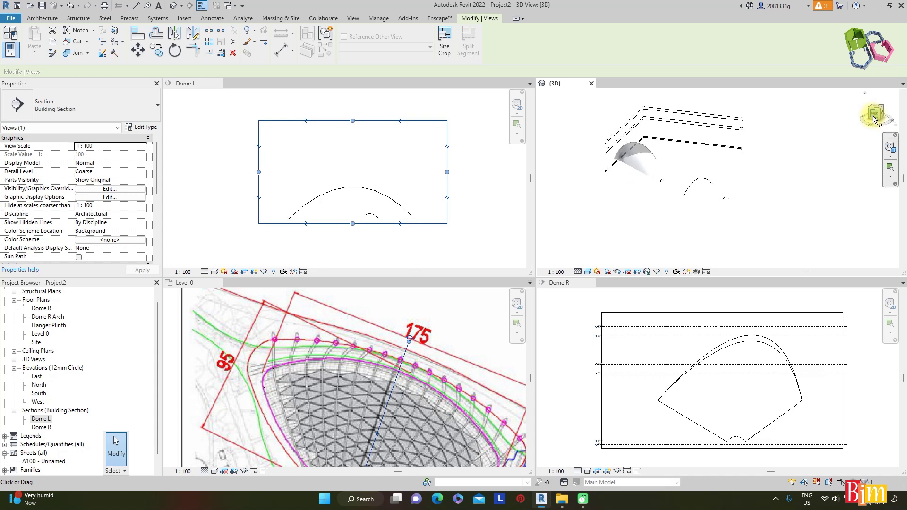
pyautogui.click(874, 120)
pyautogui.click(756, 184)
pyautogui.click(506, 90)
pyautogui.click(725, 160)
pyautogui.moveTo(724, 133); pyautogui.dragTo(723, 116)
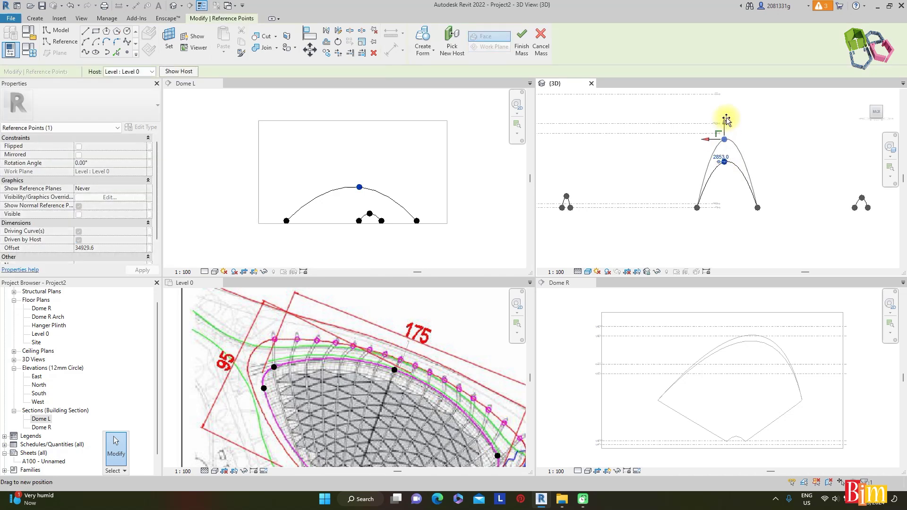
pyautogui.click(766, 181)
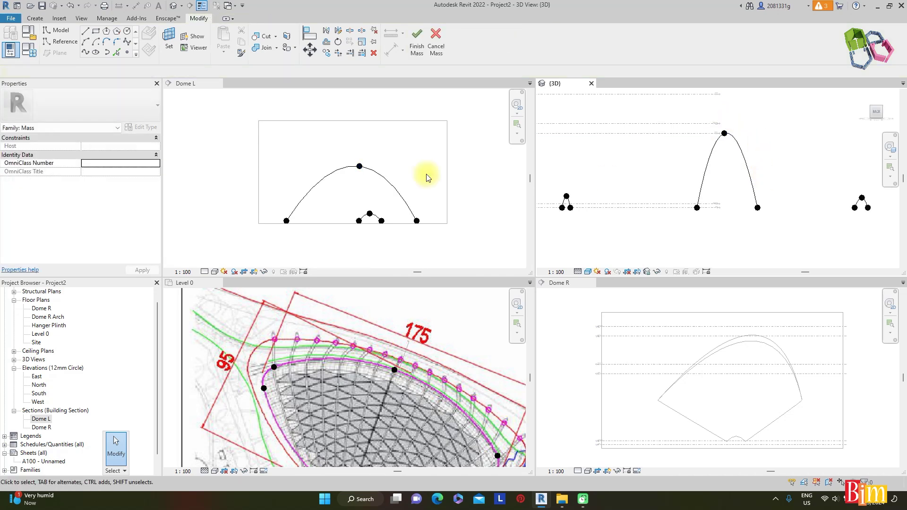
# - Shift the middle point of the small western arch horizontally toward its northern foot
pyautogui.click(854, 100)
pyautogui.click(645, 148)
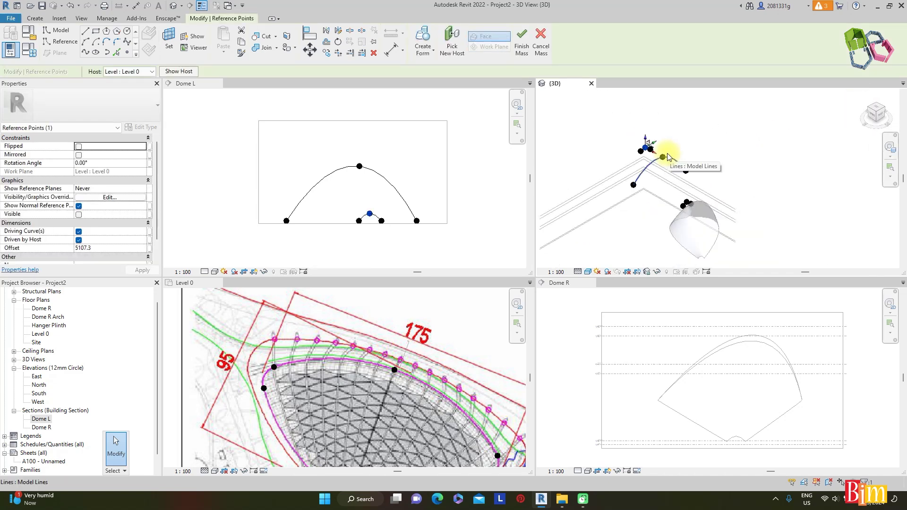
pyautogui.scroll(5, 694, 219)
pyautogui.scroll(-3, 700, 191)
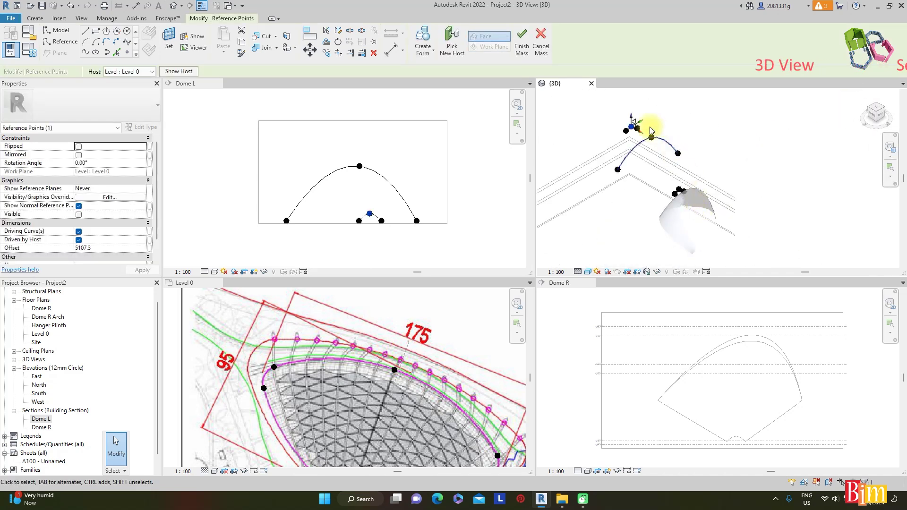
pyautogui.scroll(4, 650, 126)
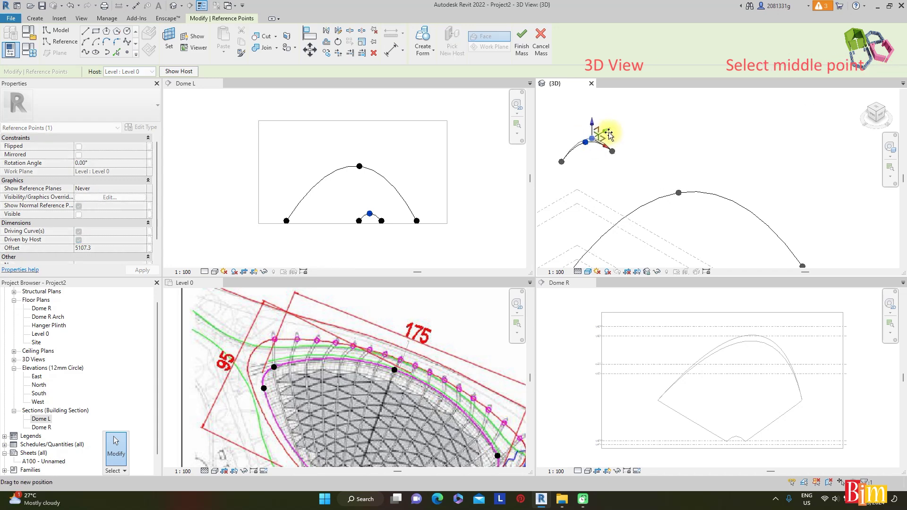
pyautogui.scroll(-5, 636, 125)
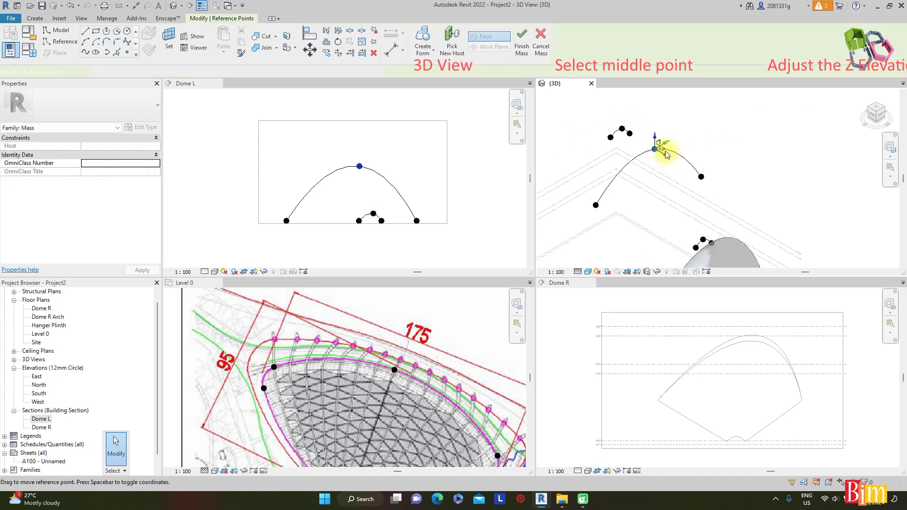
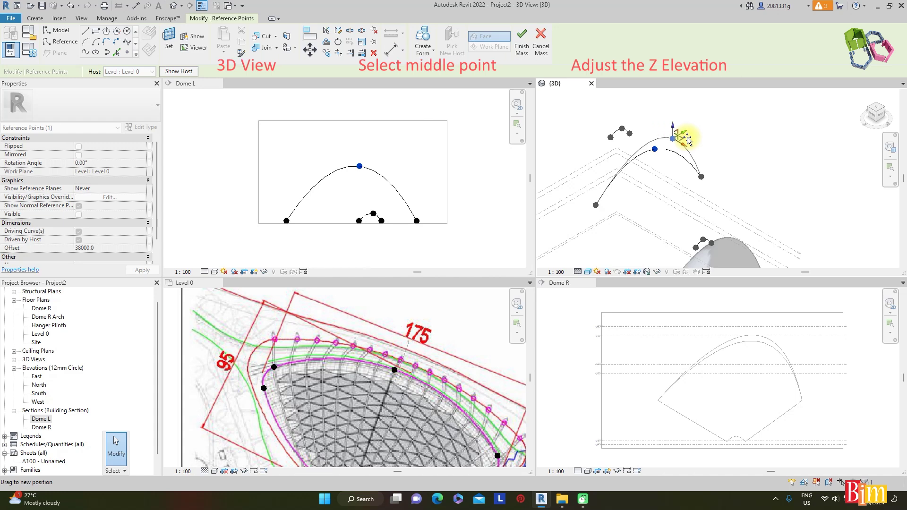
# - Shift the central arch's middle point horizontally toward its northern foot to skew the arch
pyautogui.click(629, 124)
pyautogui.moveTo(674, 150); pyautogui.dragTo(670, 115, button='middle')
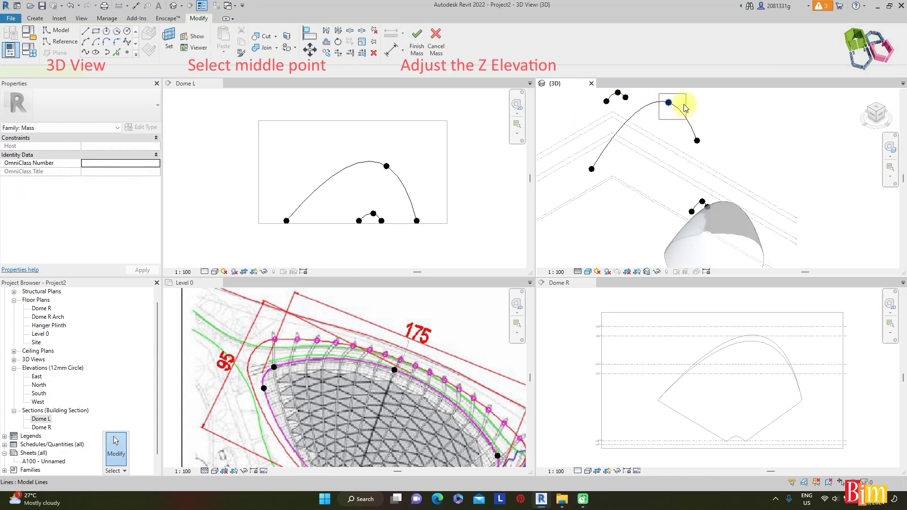
pyautogui.click(669, 102)
pyautogui.scroll(2, 675, 112)
pyautogui.moveTo(671, 107); pyautogui.dragTo(683, 101)
# - Lower the central arch's middle point in a front view so the curve's crest meets the Dome L level
pyautogui.click(870, 115)
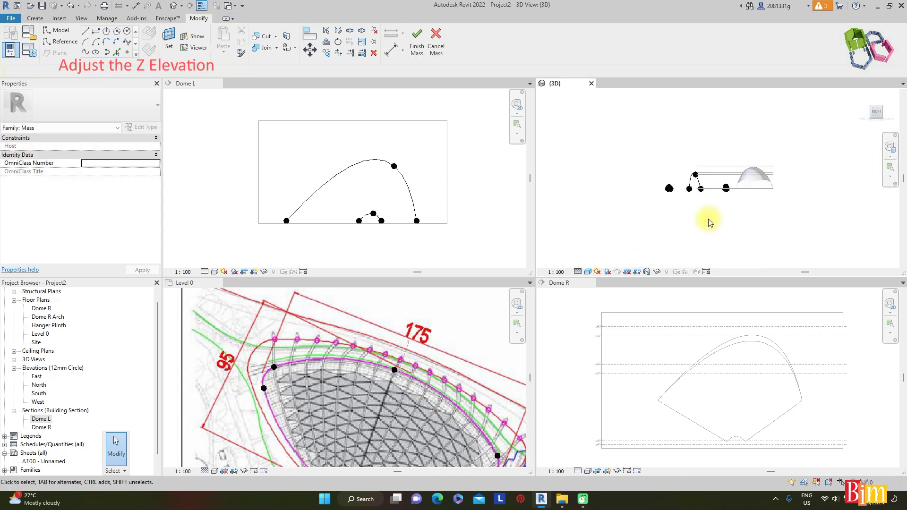
pyautogui.scroll(2, 599, 140)
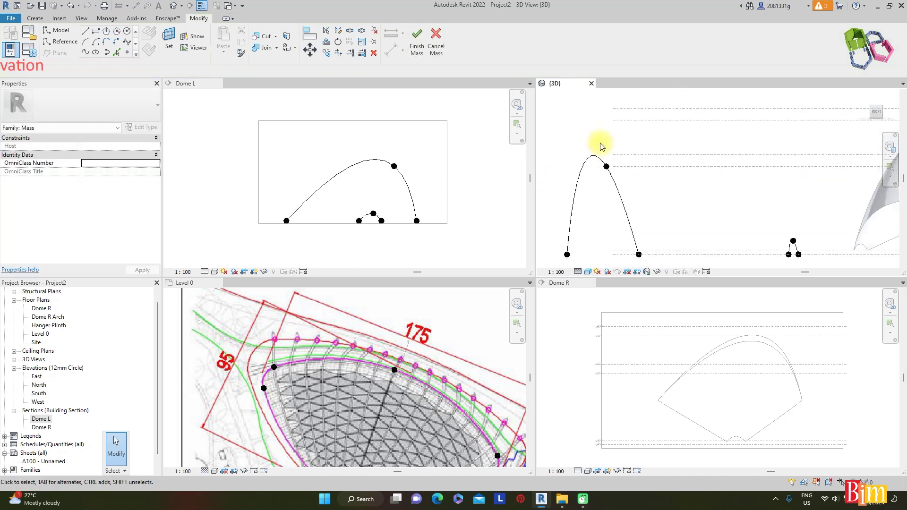
pyautogui.moveTo(633, 187); pyautogui.dragTo(633, 189)
pyautogui.scroll(2, 632, 191)
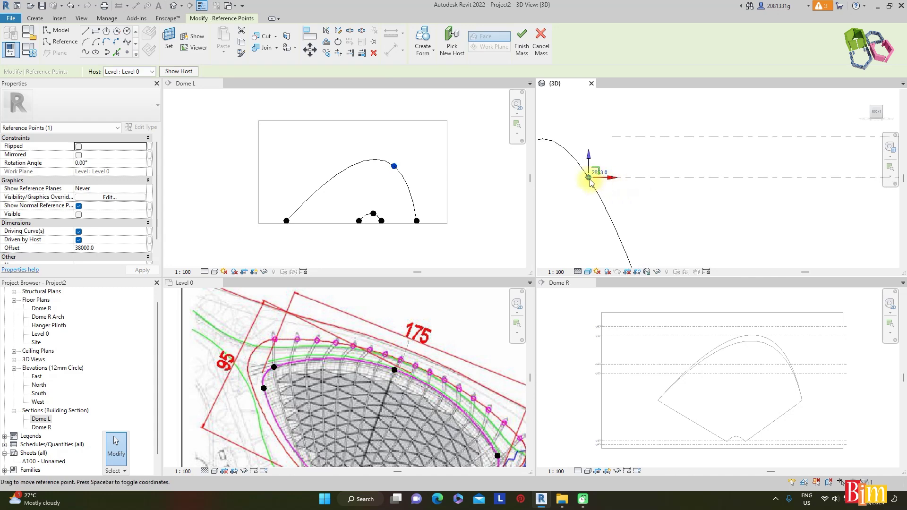
pyautogui.moveTo(589, 157); pyautogui.dragTo(592, 198)
pyautogui.click(630, 194)
pyautogui.scroll(-3, 657, 190)
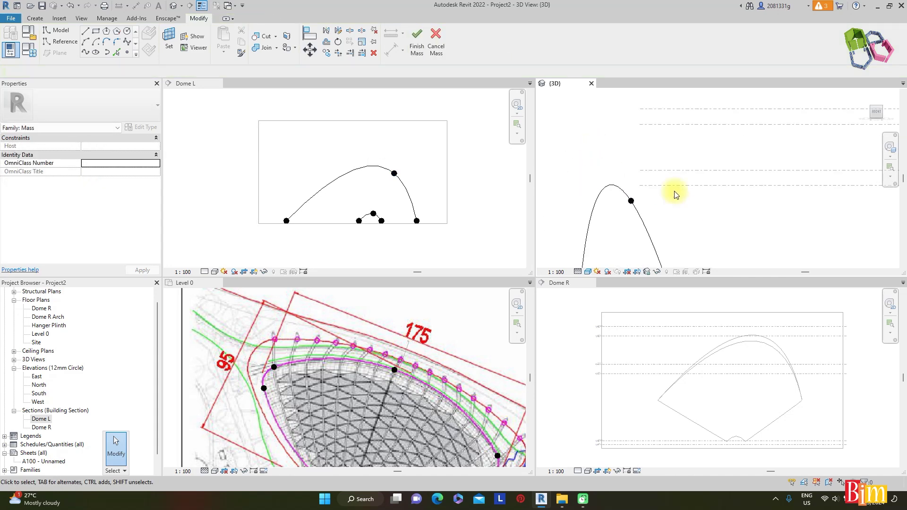
pyautogui.scroll(-3, 695, 208)
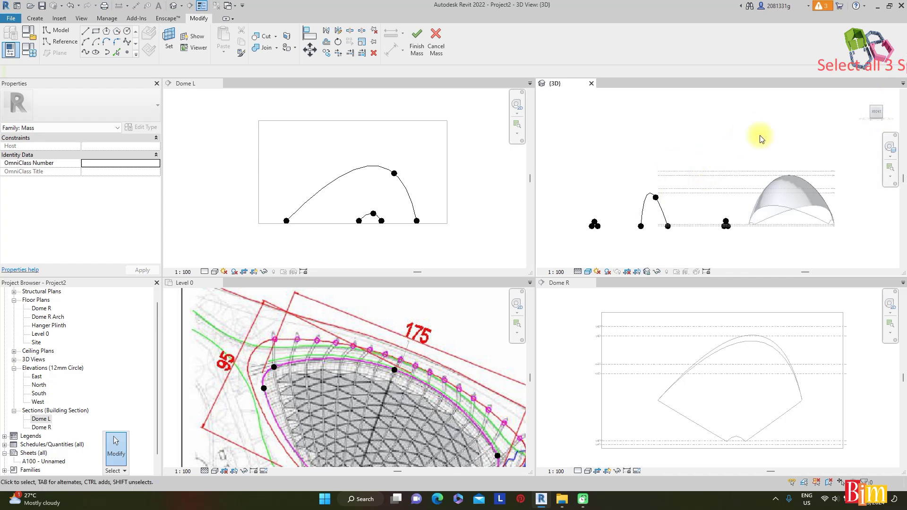
# - Create a solid form from the three Dome L arch splines and finish the mass
pyautogui.click(864, 93)
pyautogui.scroll(5, 711, 181)
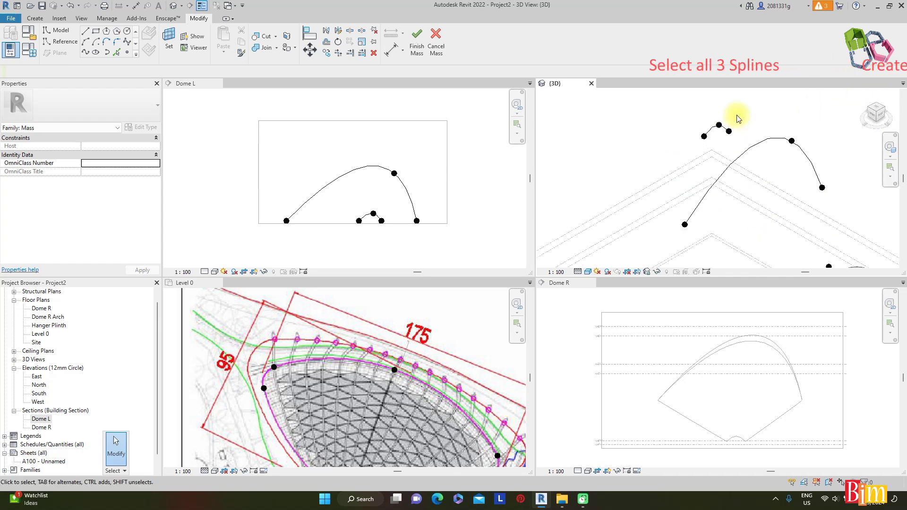
pyautogui.click(744, 175)
pyautogui.scroll(-5, 635, 115)
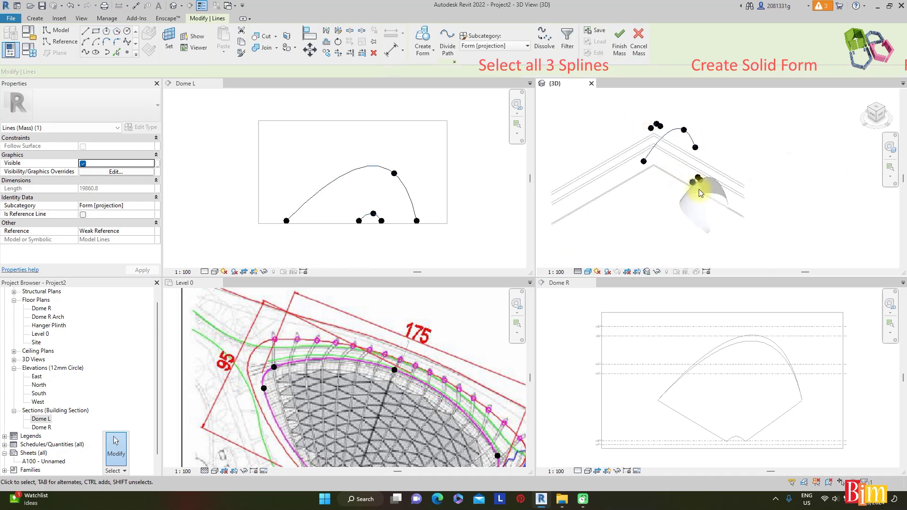
pyautogui.scroll(5, 700, 189)
pyautogui.keyDown('ctrl'); pyautogui.click(674, 148); pyautogui.keyUp('ctrl')
pyautogui.click(429, 49)
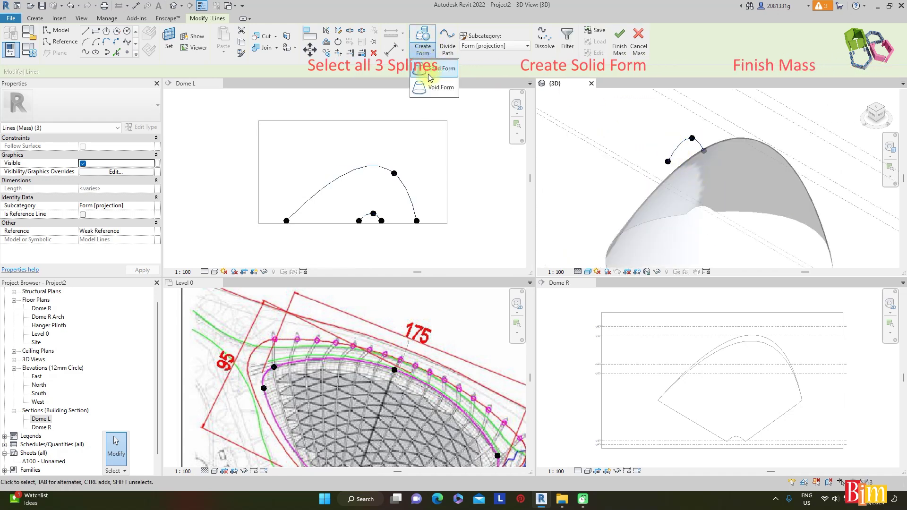
pyautogui.click(437, 71)
pyautogui.click(413, 47)
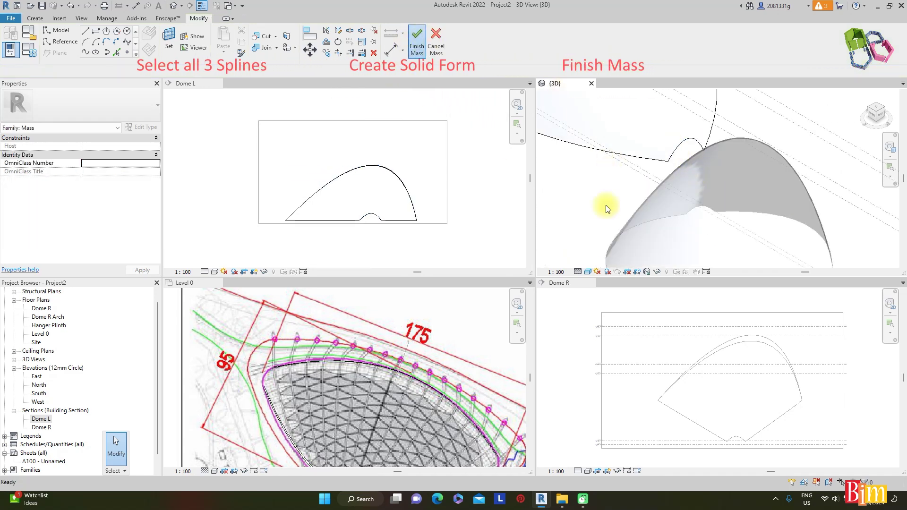
pyautogui.scroll(-5, 597, 208)
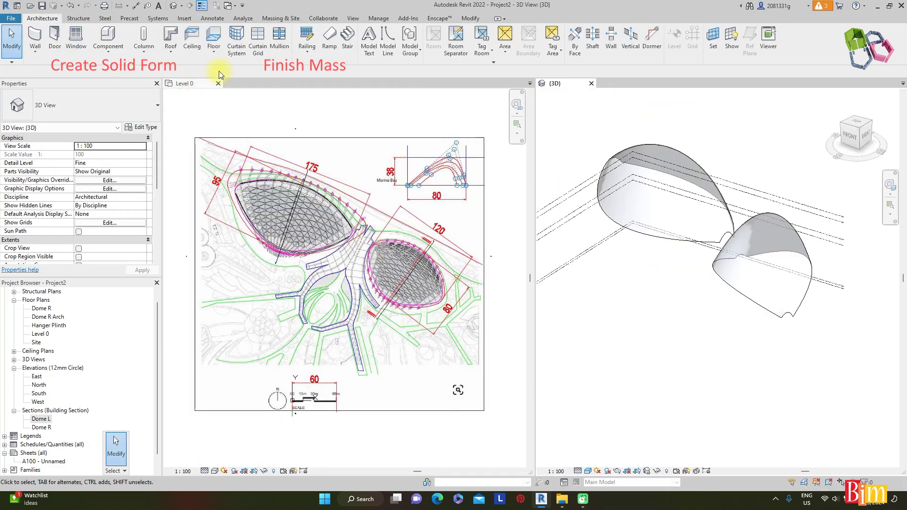
# - Create a curtain system by face on the Dome R mass and another on the Dome L mass
pyautogui.click(234, 35)
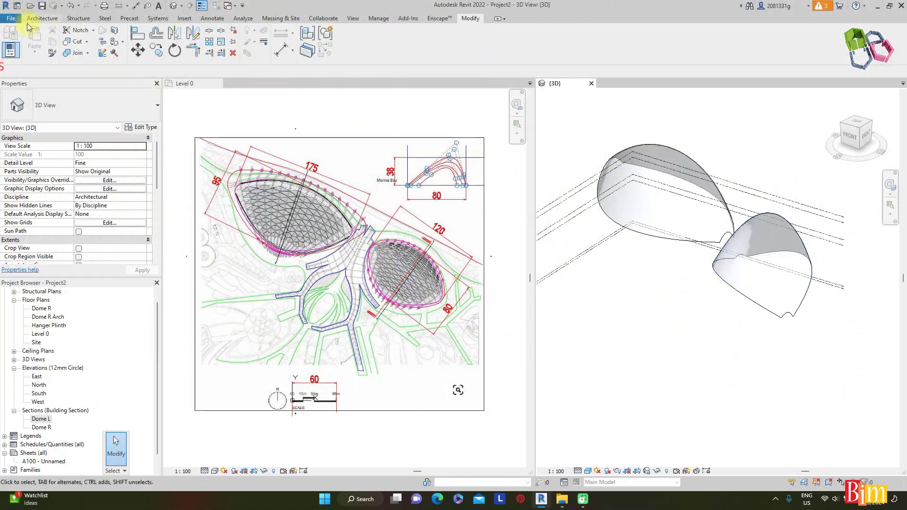
pyautogui.click(40, 20)
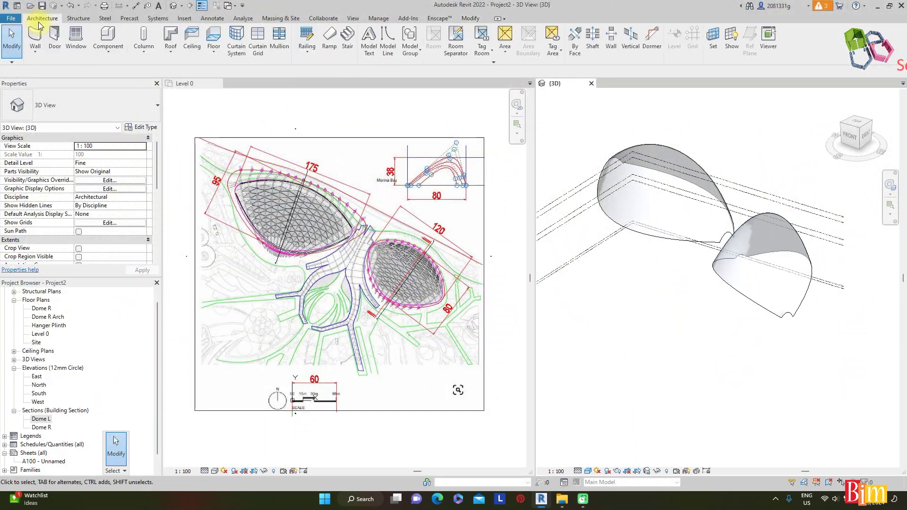
pyautogui.click(247, 49)
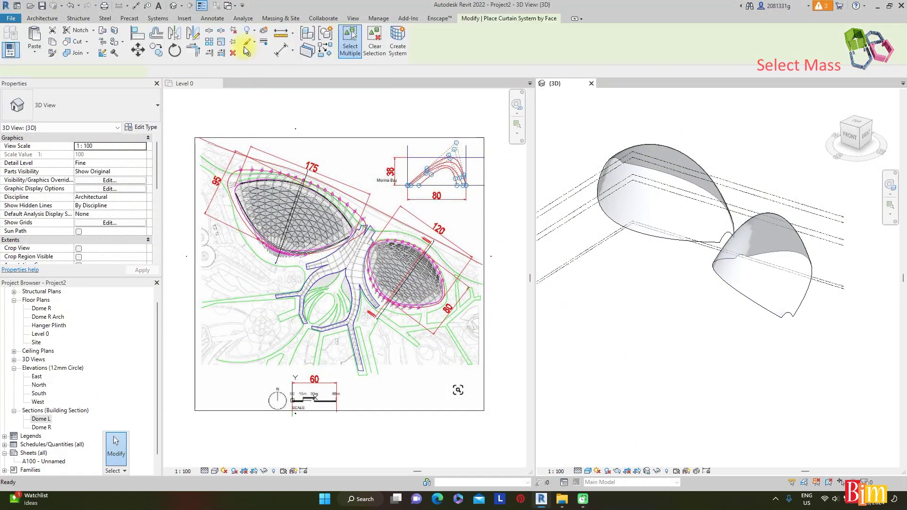
pyautogui.click(727, 282)
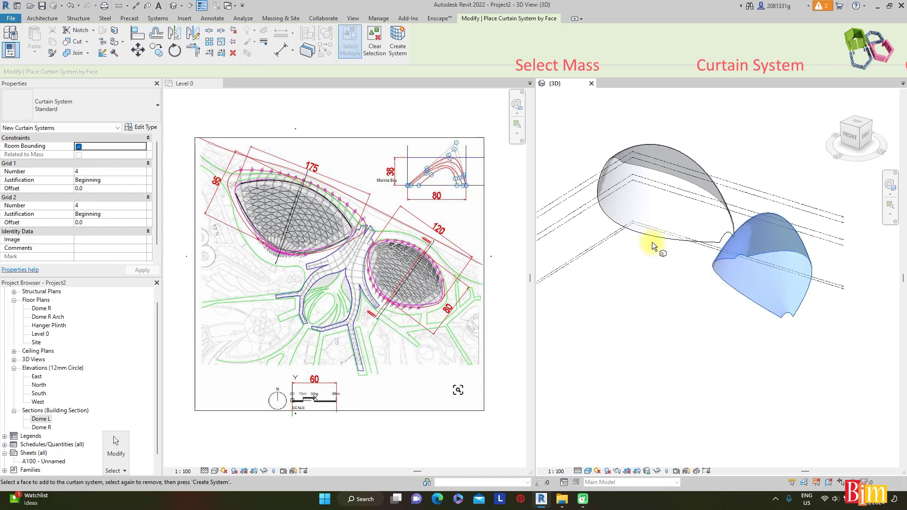
pyautogui.click(396, 45)
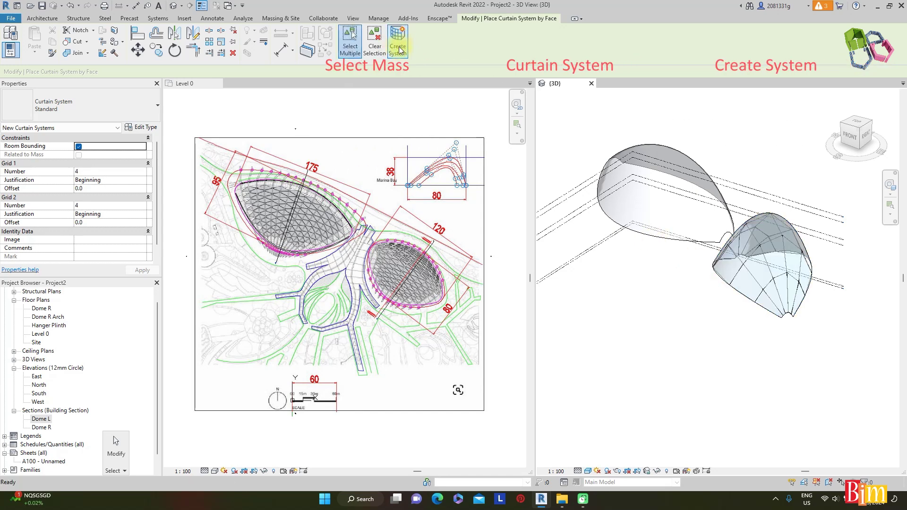
pyautogui.click(639, 233)
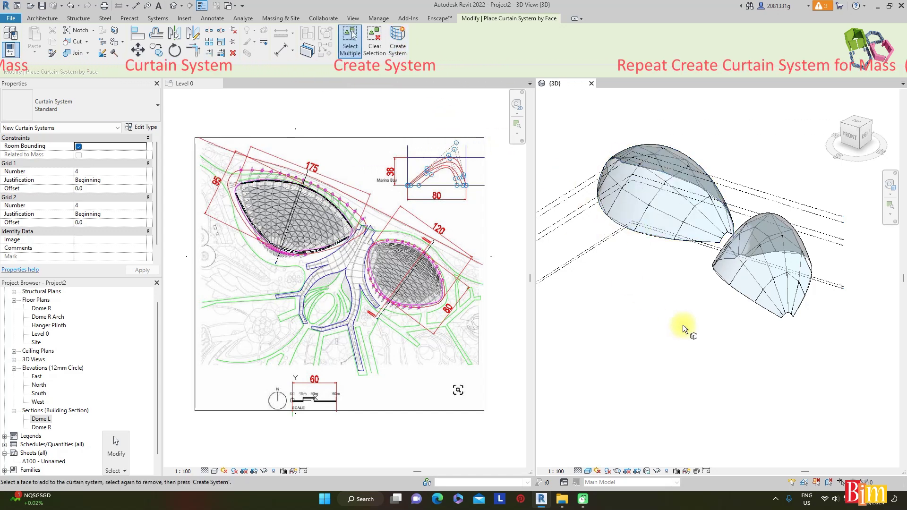
# - Set both grid numbers to 33 on the Dome R curtain system and to 40 on the Dome L curtain system
pyautogui.click(746, 304)
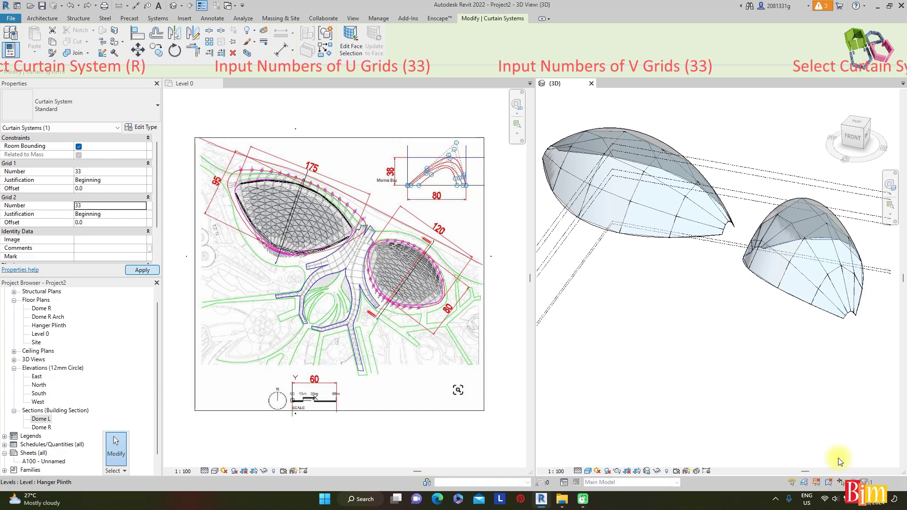
pyautogui.click(742, 366)
pyautogui.click(650, 237)
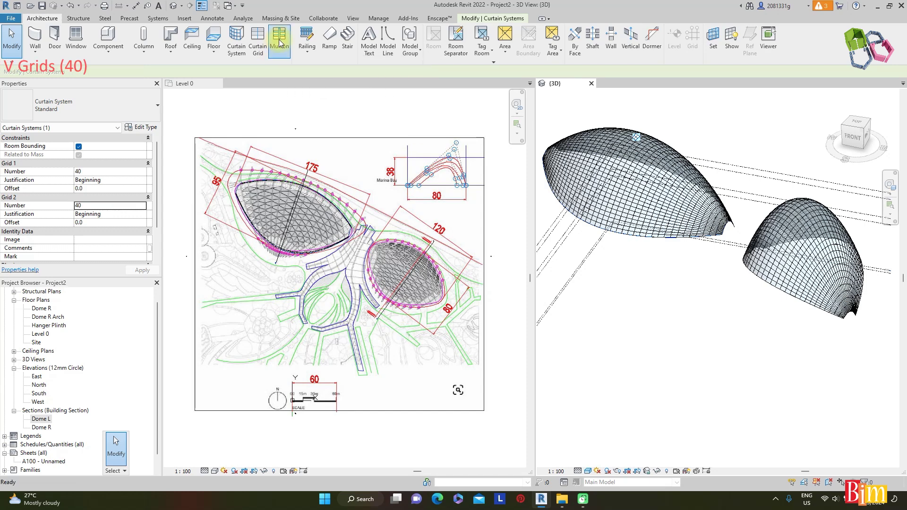
# - Start placing mullions and duplicate the 50x150mm rectangular mullion type under the name 200x400
pyautogui.click(279, 41)
pyautogui.scroll(5, 839, 267)
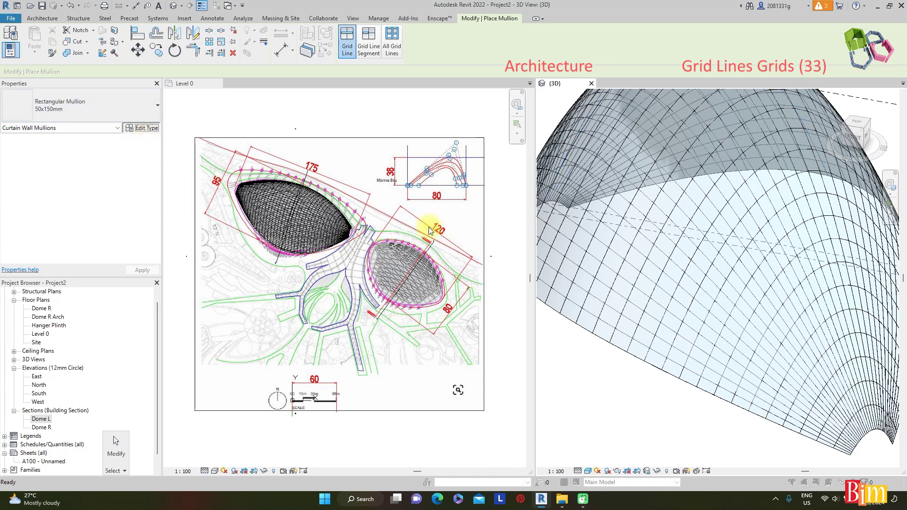
pyautogui.click(787, 157)
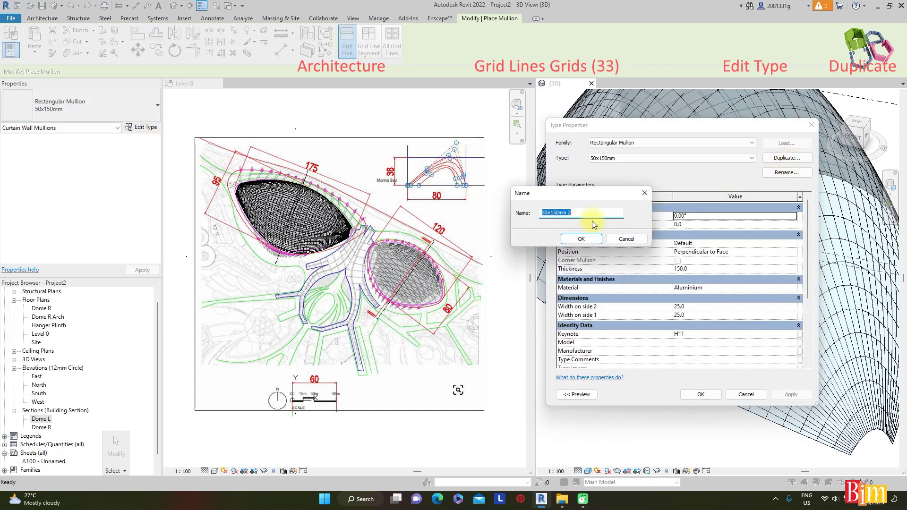
pyautogui.click(545, 212)
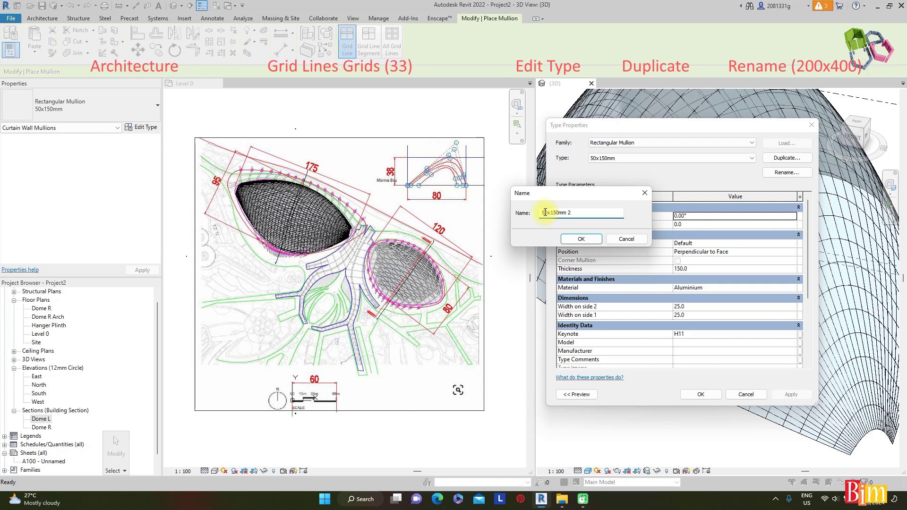
pyautogui.press('BackSpace')
pyautogui.write('20')
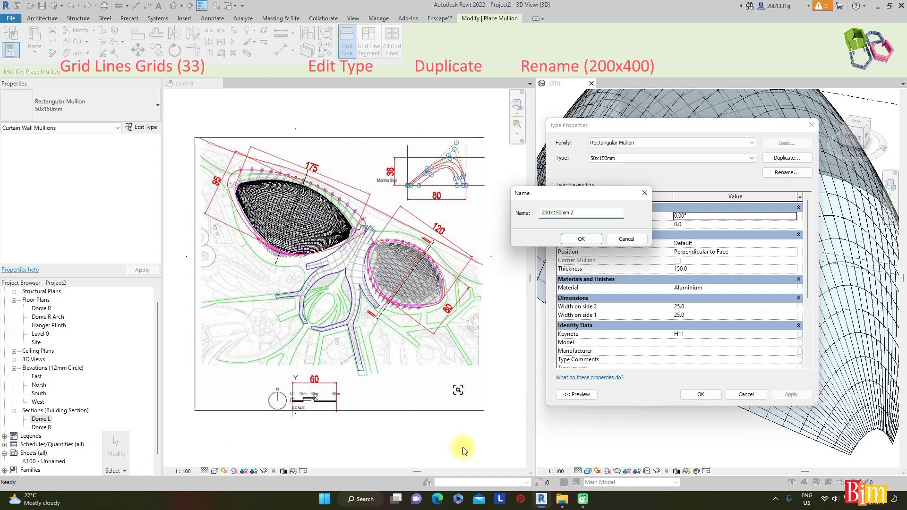
pyautogui.moveTo(553, 212); pyautogui.dragTo(675, 235)
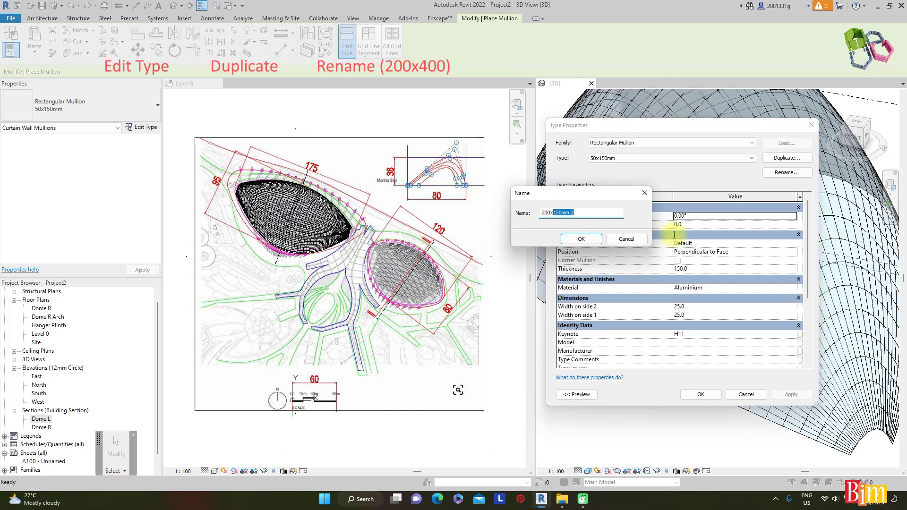
pyautogui.write('400')
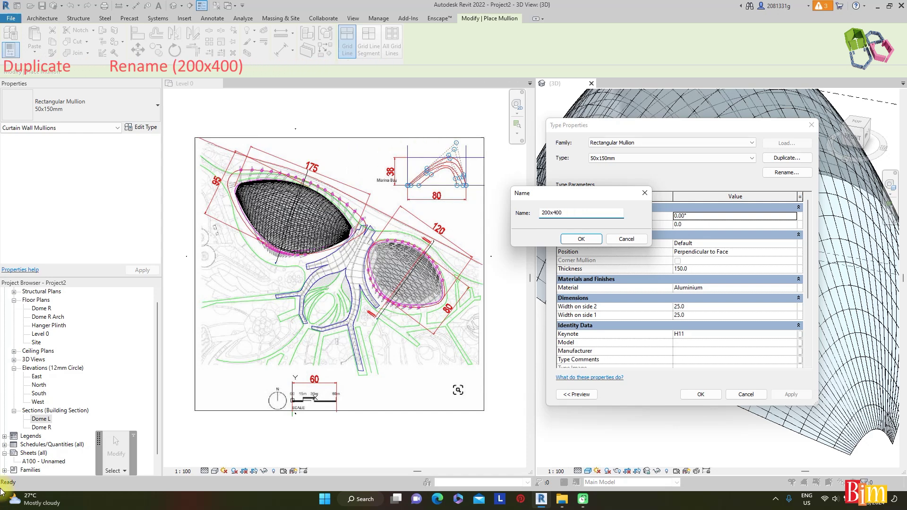
pyautogui.click(581, 239)
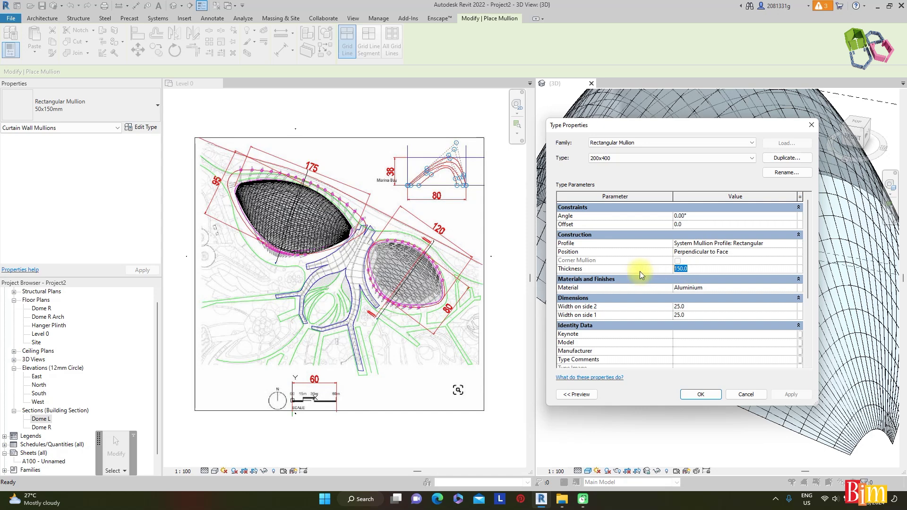
# - Set the 200x400 mullion type's thickness to 400 and its width on both sides to 100
pyautogui.write('400')
pyautogui.write('100')
pyautogui.click(689, 315)
pyautogui.write('100')
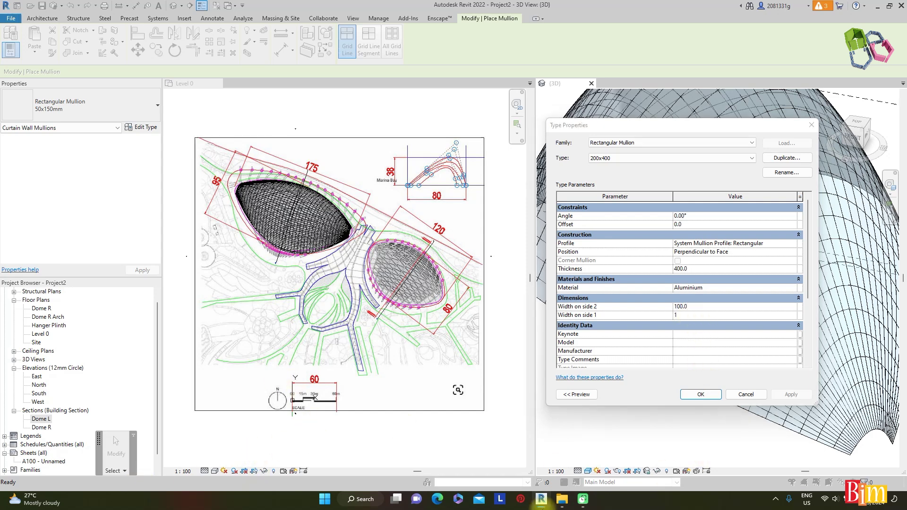
pyautogui.click(700, 395)
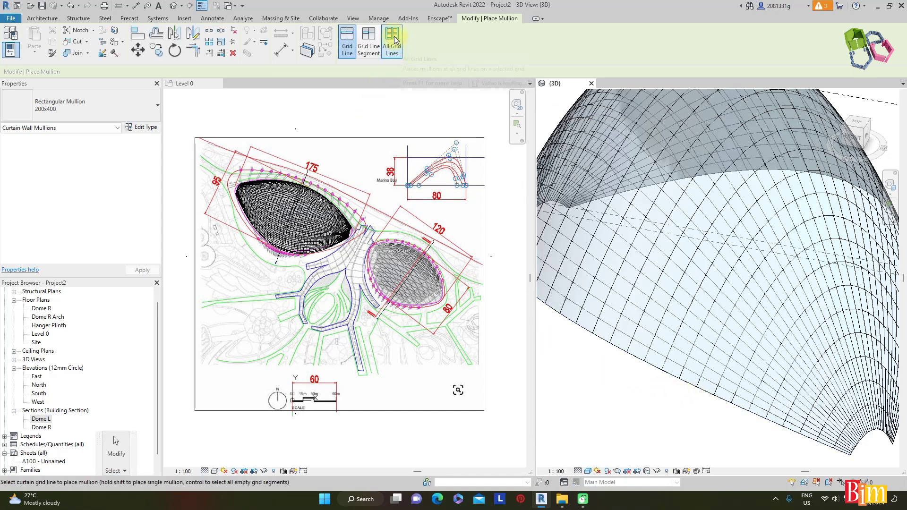
# - Place 200x400 mullions on all grid lines of the Dome R curtain system, deleting the elements that cause errors
pyautogui.click(395, 40)
pyautogui.scroll(-4, 633, 286)
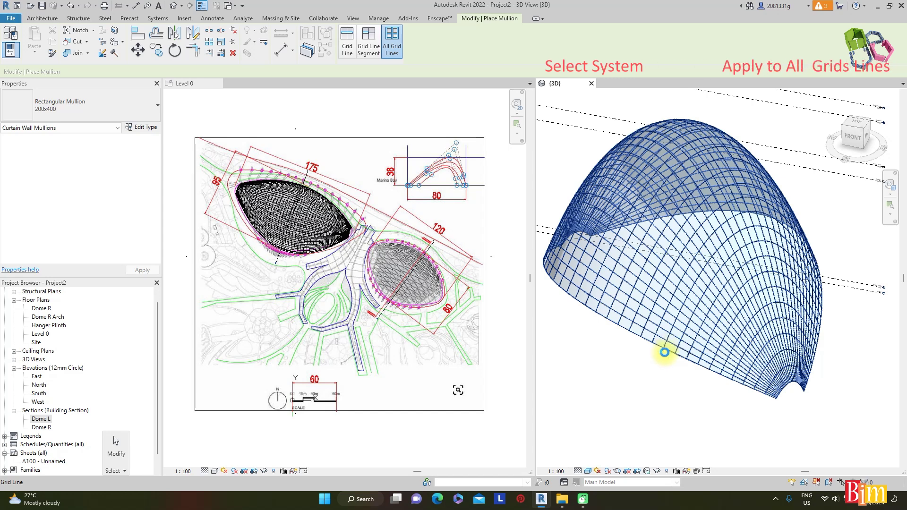
pyautogui.click(666, 346)
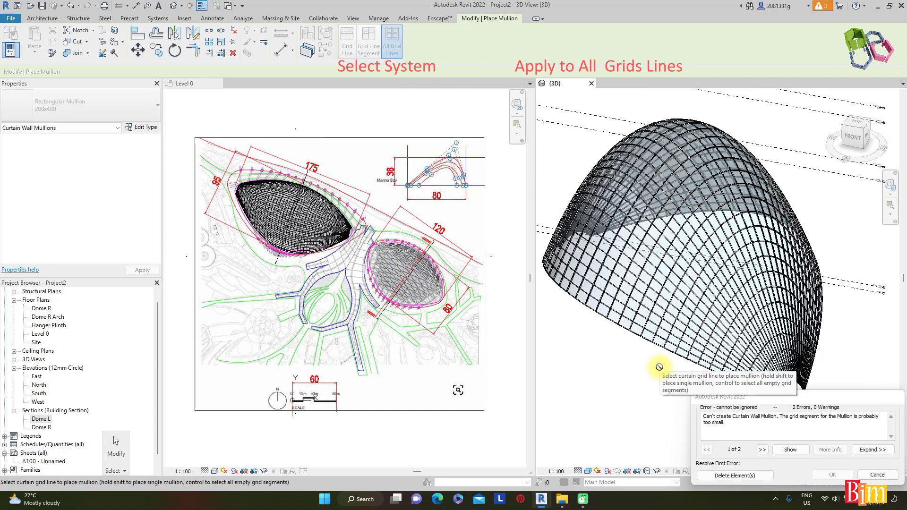
pyautogui.click(715, 476)
pyautogui.scroll(5, 679, 322)
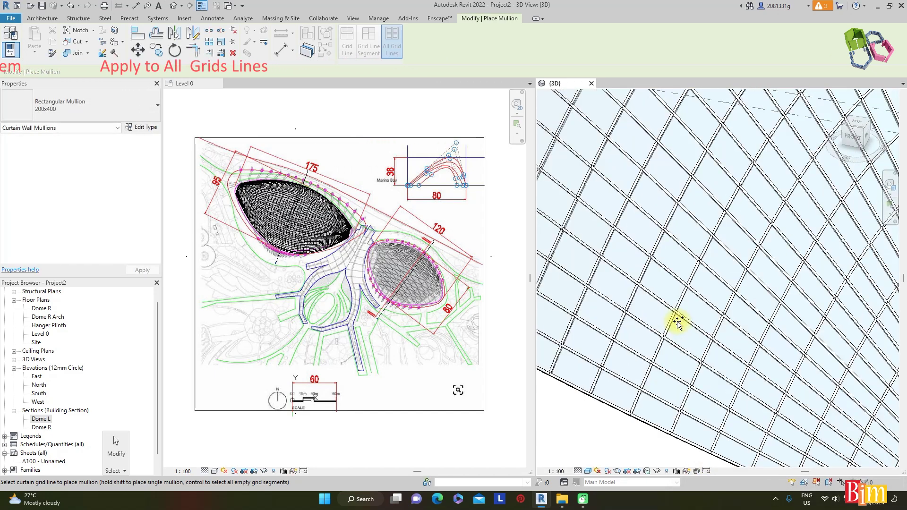
pyautogui.scroll(5, 693, 233)
pyautogui.scroll(-6, 728, 320)
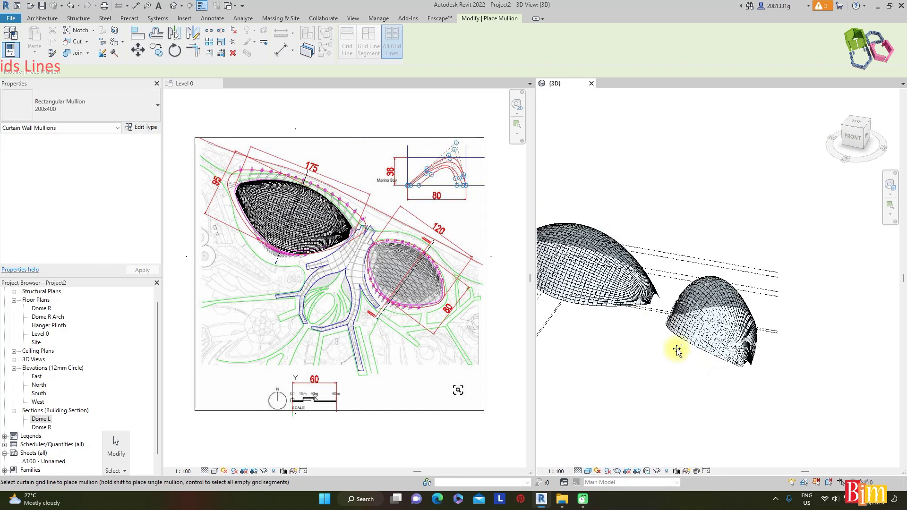
pyautogui.press('Escape')
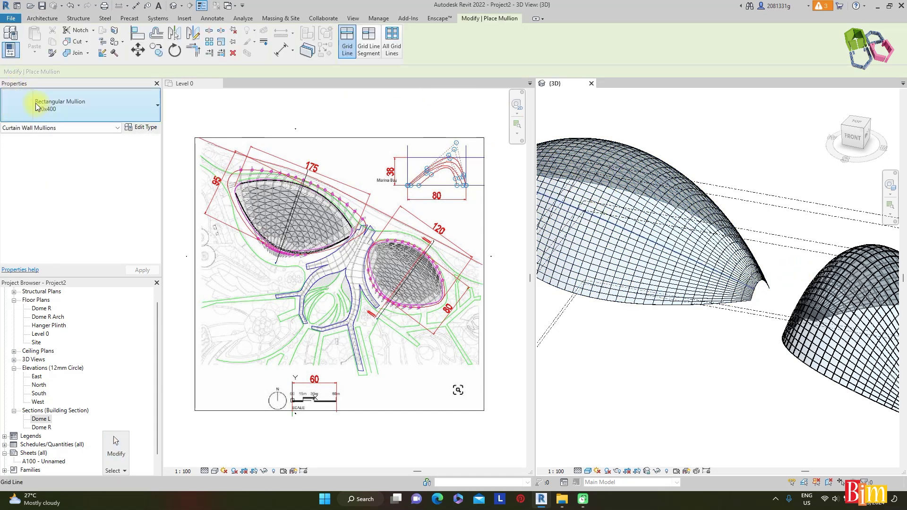
# - Place 200x400 mullions on all grid lines of the Dome L curtain system
pyautogui.click(392, 41)
pyautogui.click(741, 291)
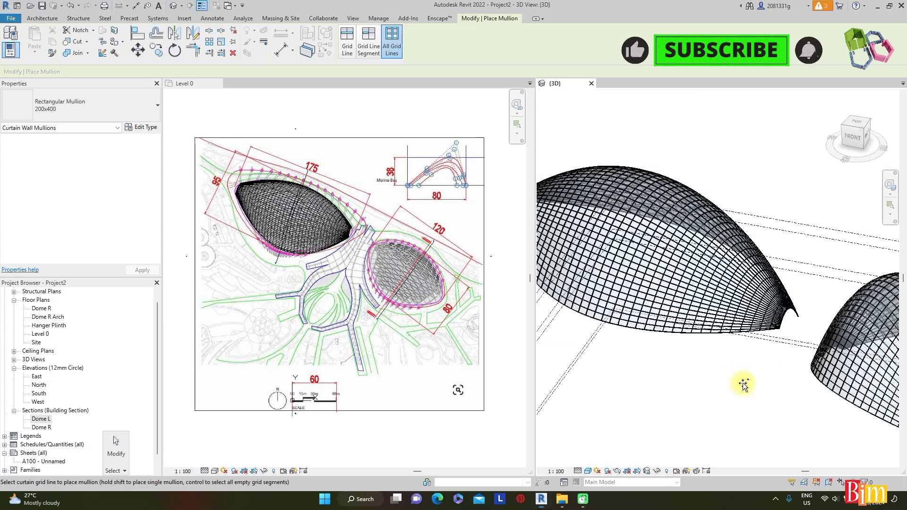
pyautogui.scroll(-2, 743, 384)
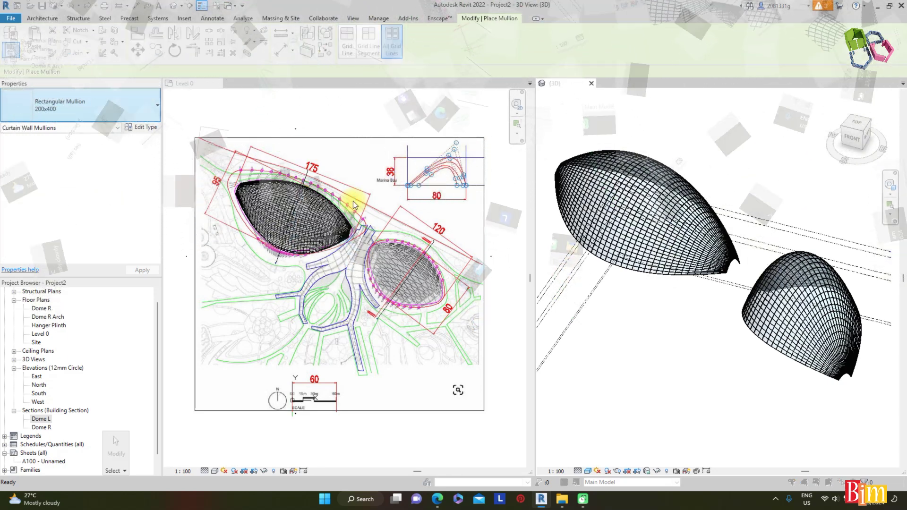
# - Save the project on the Desktop as a Revit project file named Flower Dome & Cloud Forest
pyautogui.hotkey('ctrl', 's')
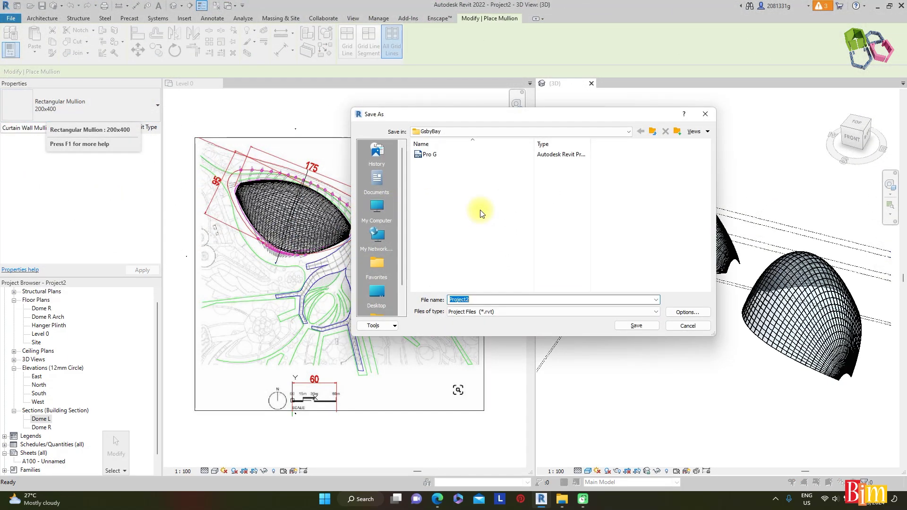
pyautogui.click(622, 131)
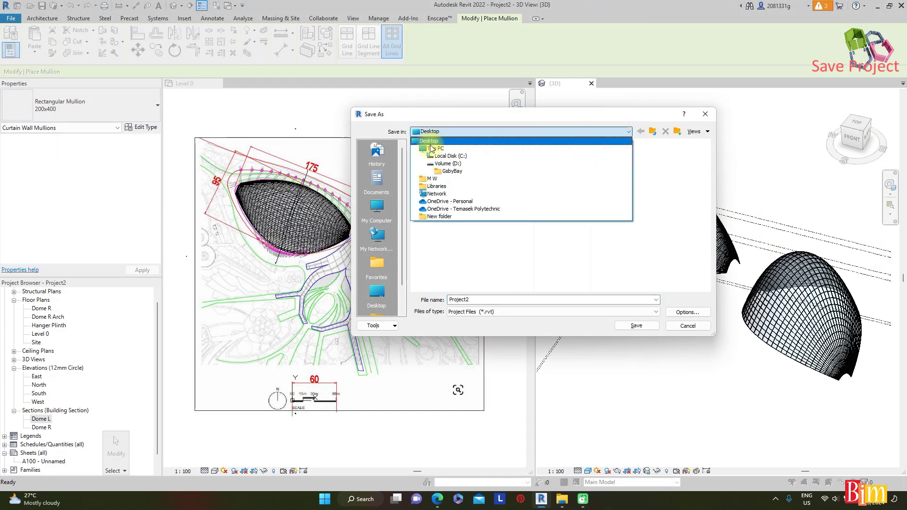
pyautogui.click(430, 141)
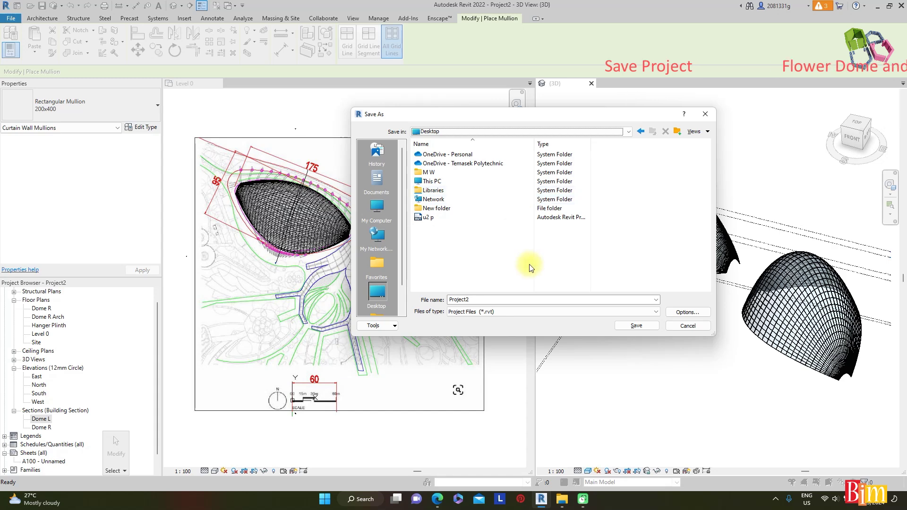
pyautogui.doubleClick(542, 299)
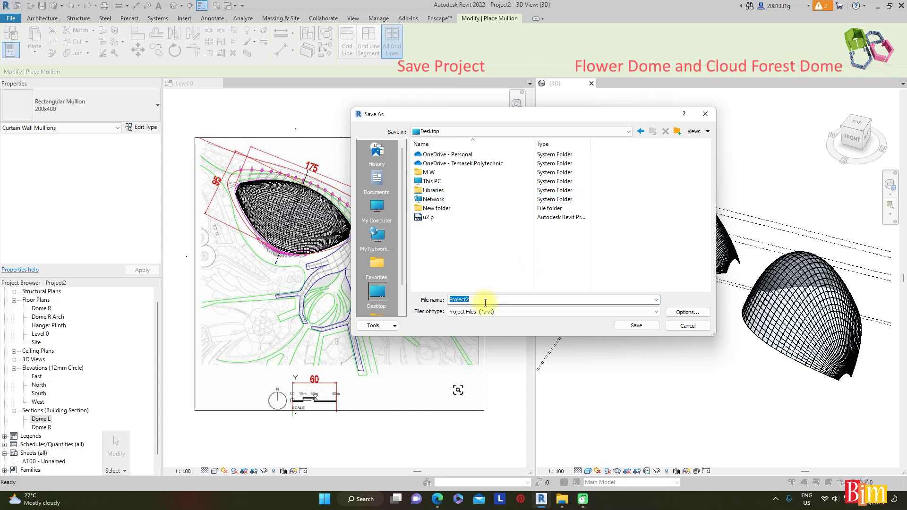
pyautogui.write('Flower Dom')
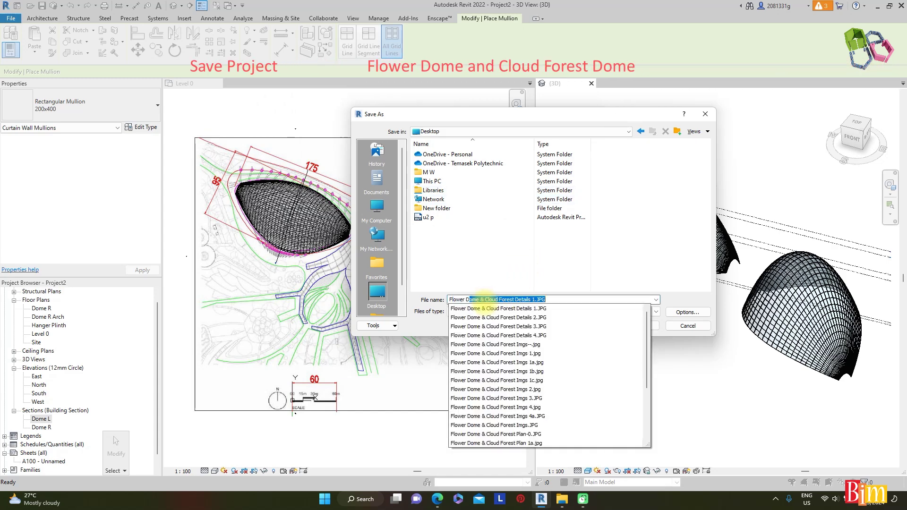
pyautogui.write('e & Cloud Forest')
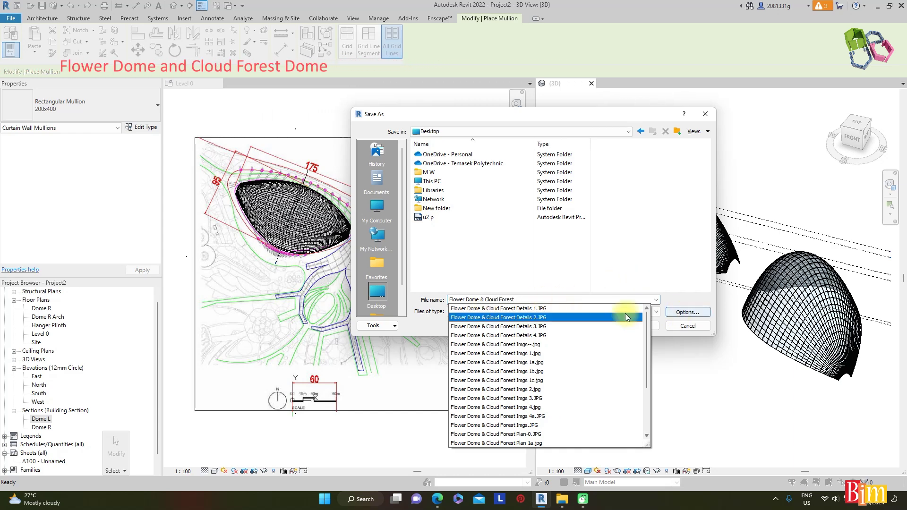
pyautogui.click(588, 282)
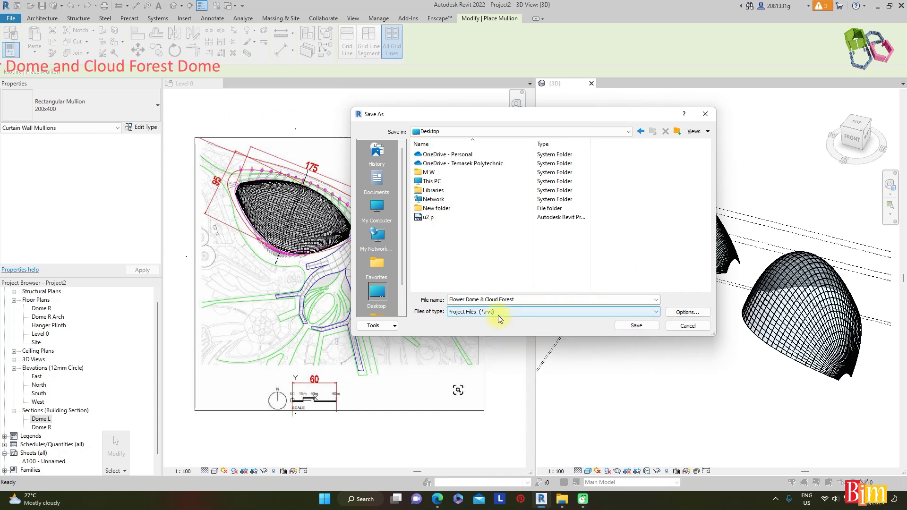
pyautogui.click(644, 326)
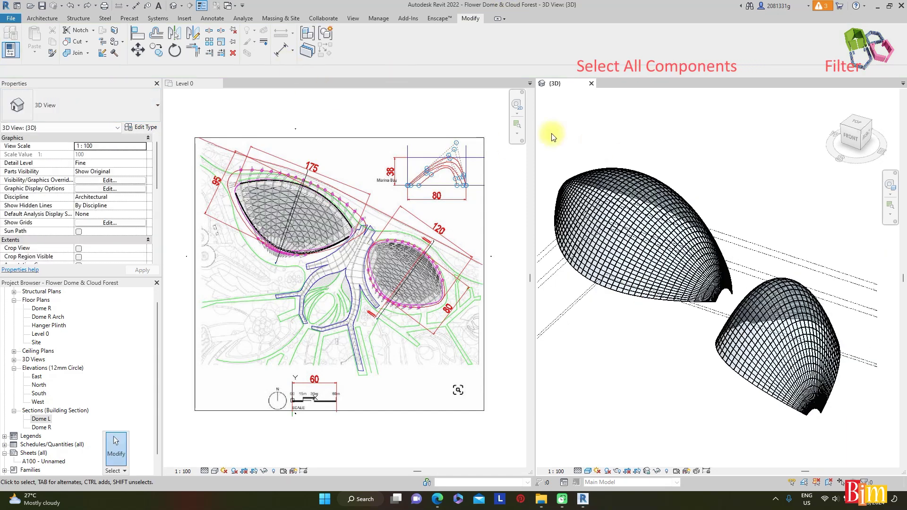
# - Select both domes in 3D, filter the masses out of the selection, and hide the curtain panels, curtain systems and mullions in the view
pyautogui.moveTo(554, 125); pyautogui.dragTo(861, 455)
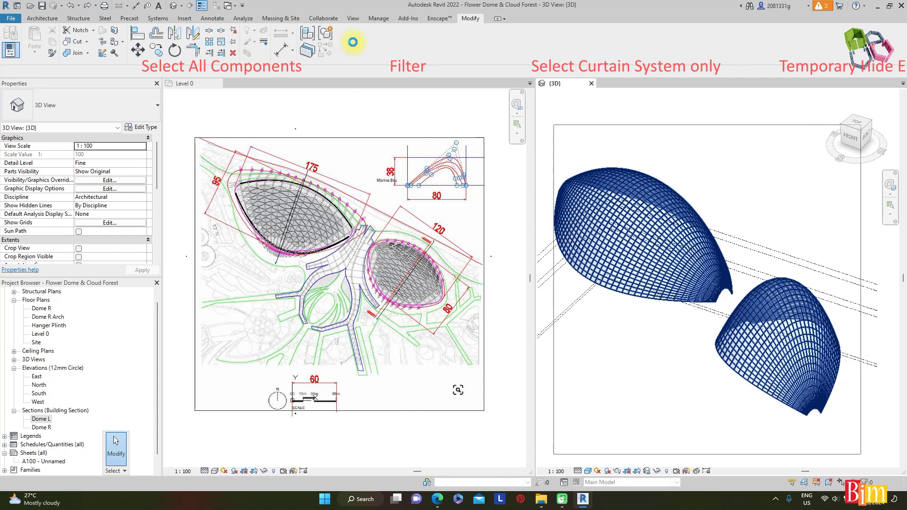
pyautogui.click(386, 40)
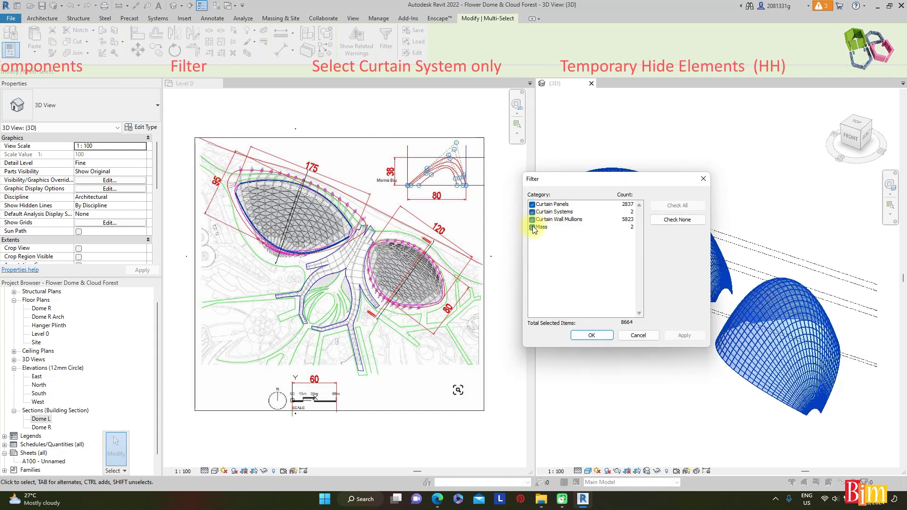
pyautogui.click(533, 227)
pyautogui.click(683, 336)
pyautogui.click(598, 335)
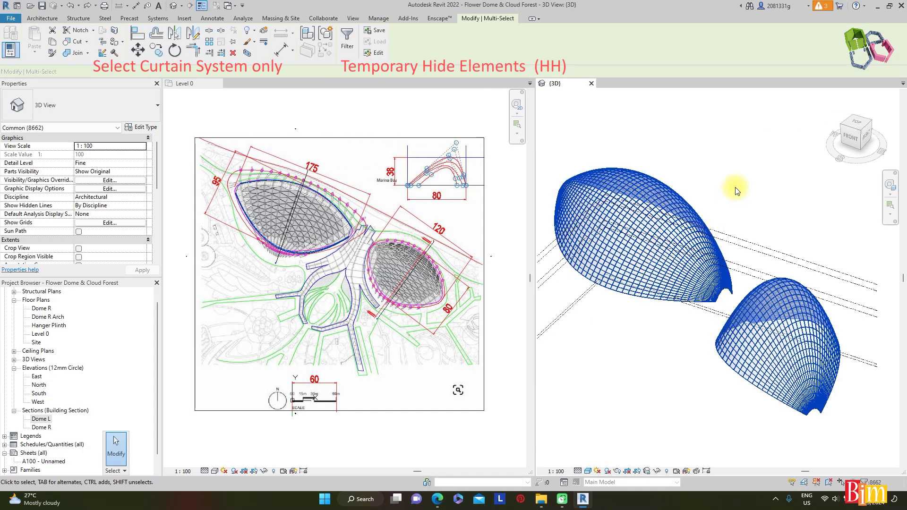
pyautogui.rightClick(657, 223)
pyautogui.moveTo(712, 293)
pyautogui.click(798, 293)
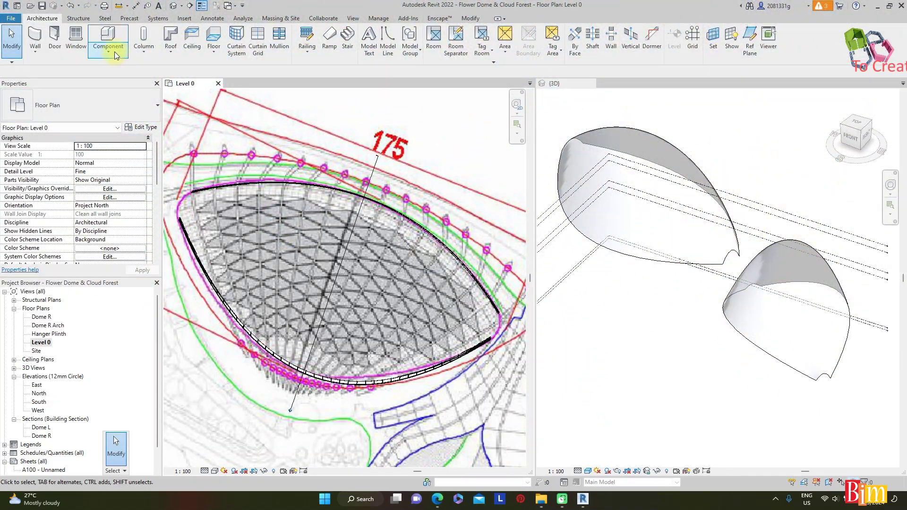
# - Start a new in-place model of the Mass category named Dome L Arch
pyautogui.click(116, 55)
pyautogui.click(125, 87)
pyautogui.scroll(-5, 603, 241)
pyautogui.click(589, 246)
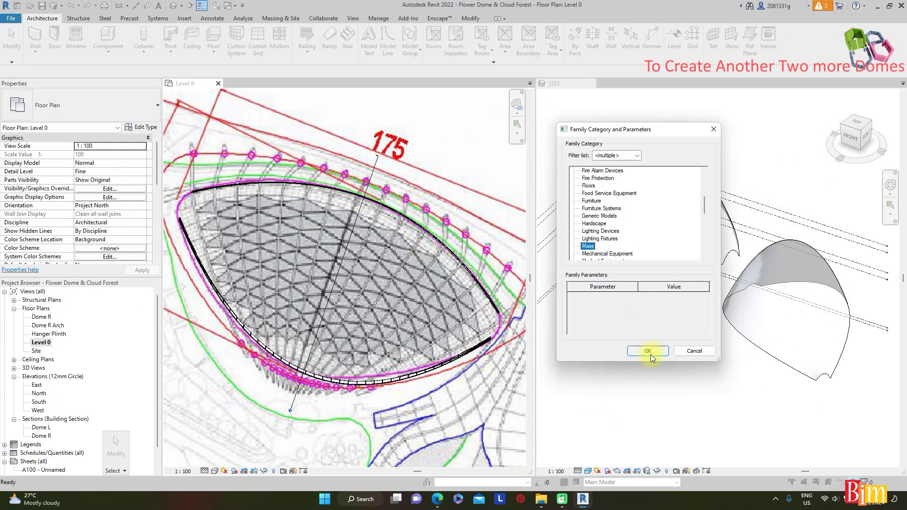
pyautogui.click(649, 351)
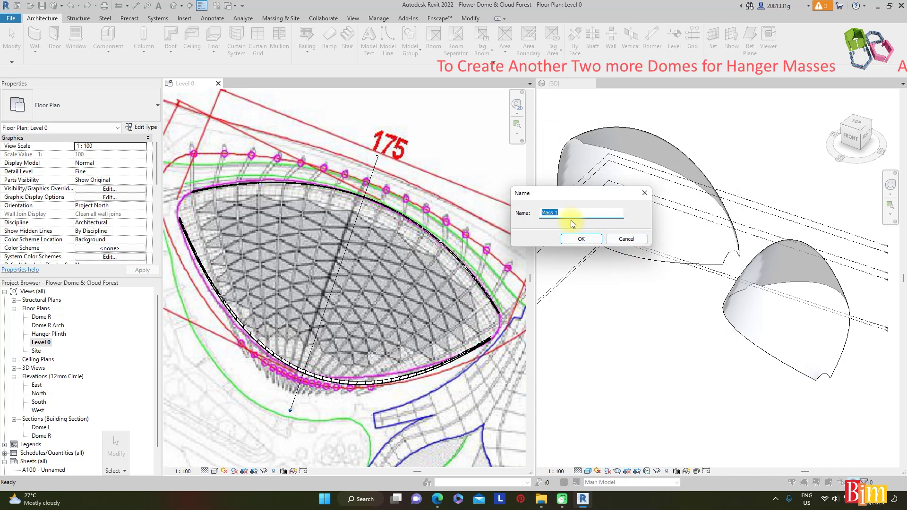
pyautogui.write('Dome L Arch')
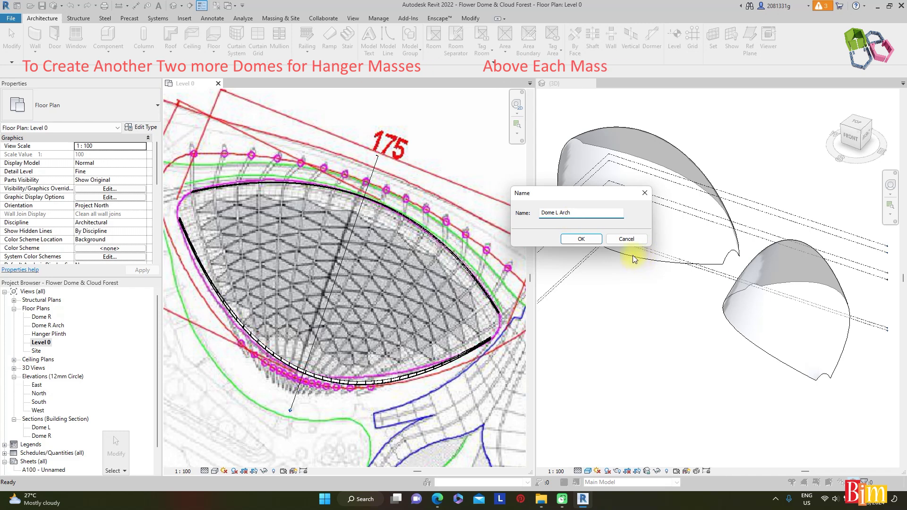
pyautogui.click(581, 239)
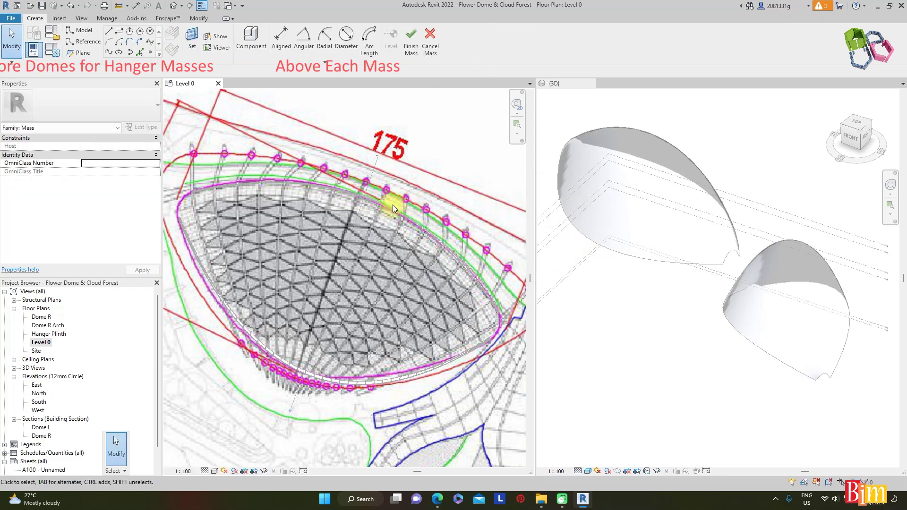
# - Place reference points for three arches across the 175 m dome on Level 0, on opposite hanger plinth stumps with mid points along the beam direction
pyautogui.click(150, 52)
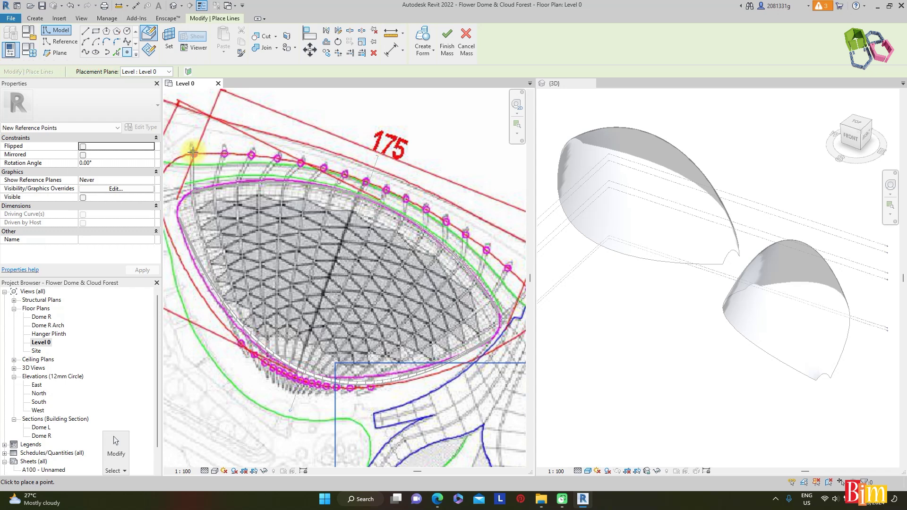
pyautogui.click(193, 153)
pyautogui.click(180, 175)
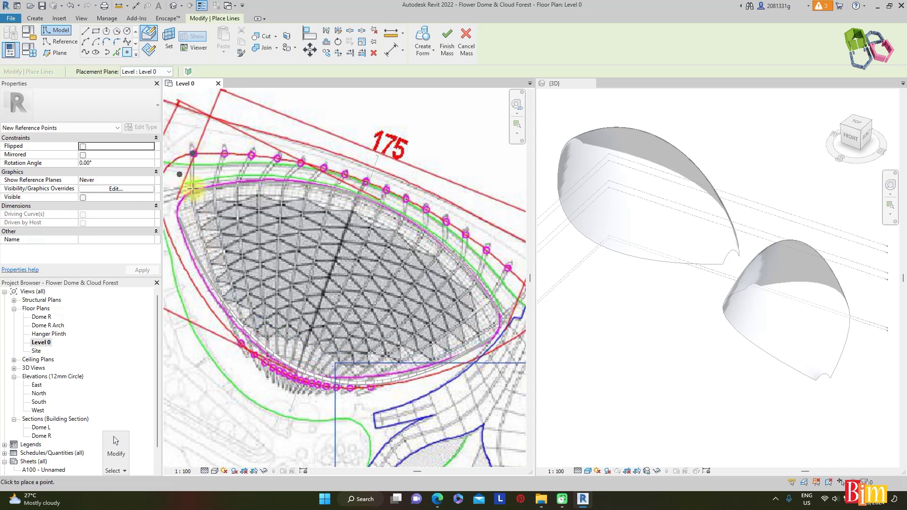
pyautogui.click(215, 271)
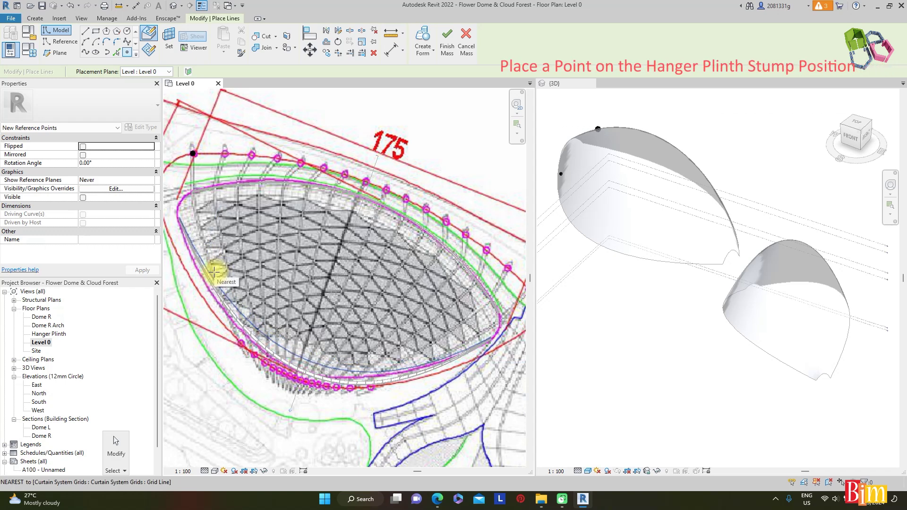
pyautogui.click(240, 346)
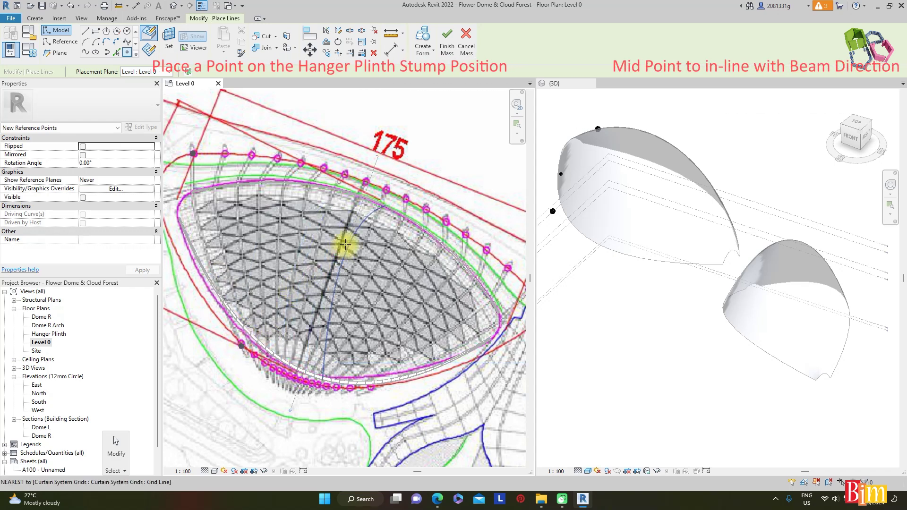
pyautogui.click(363, 180)
pyautogui.click(326, 280)
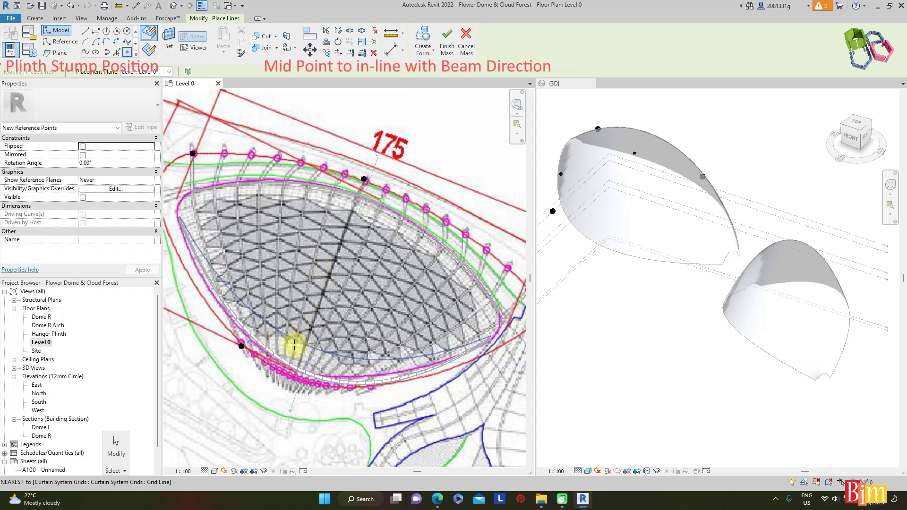
pyautogui.click(291, 376)
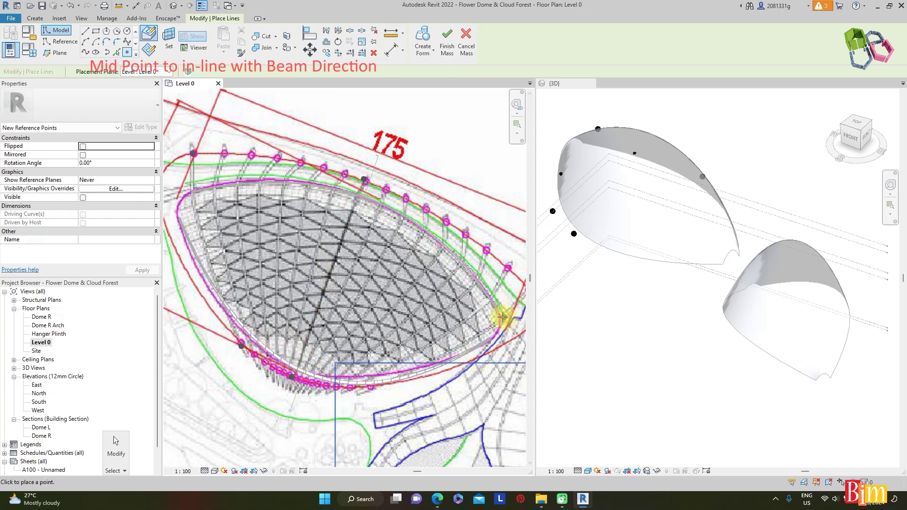
pyautogui.click(509, 267)
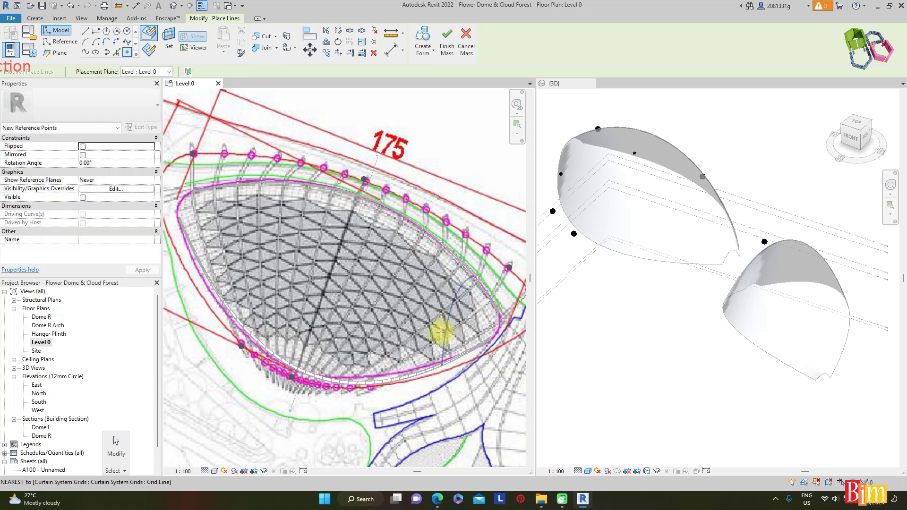
pyautogui.click(369, 390)
# - Draw curves through the three reference points of the middle arch and of the arch at the dome's pointed end
pyautogui.scroll(2, 370, 392)
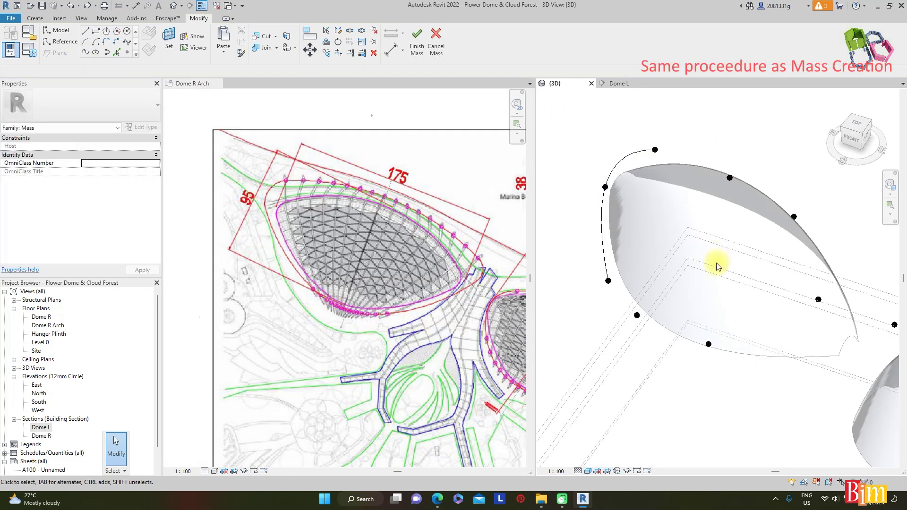
pyautogui.keyDown('ctrl'); pyautogui.moveTo(715, 138); pyautogui.dragTo(826, 231); pyautogui.keyUp('ctrl')
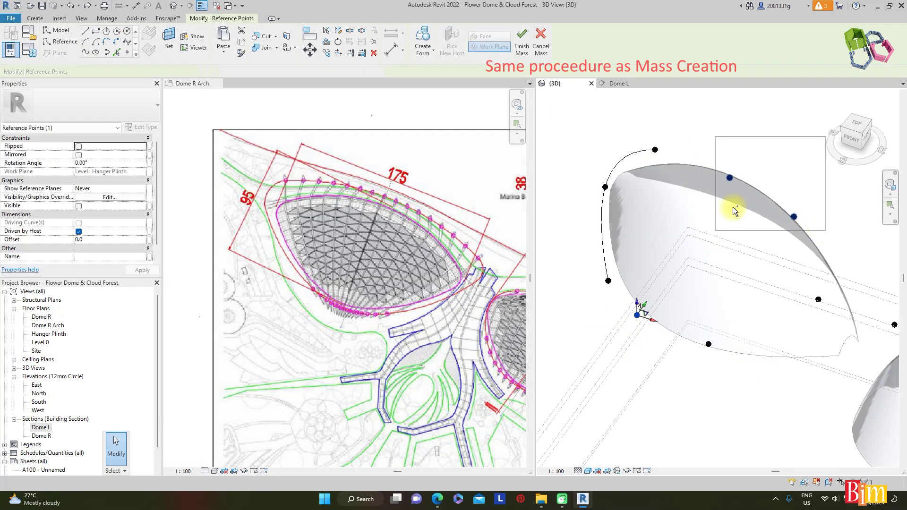
pyautogui.click(86, 52)
pyautogui.click(696, 413)
pyautogui.click(708, 344)
pyautogui.keyDown('ctrl'); pyautogui.click(818, 299); pyautogui.keyUp('ctrl')
pyautogui.keyDown('ctrl'); pyautogui.click(894, 325); pyautogui.keyUp('ctrl')
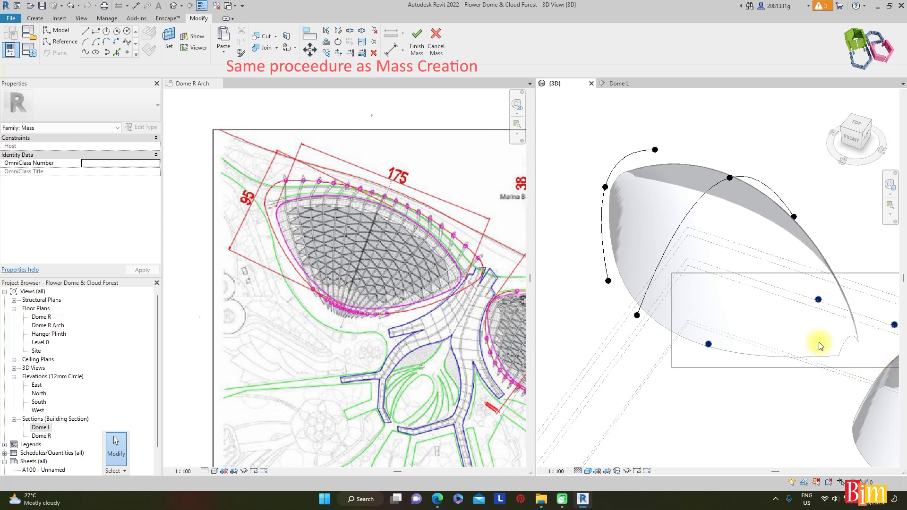
pyautogui.click(61, 47)
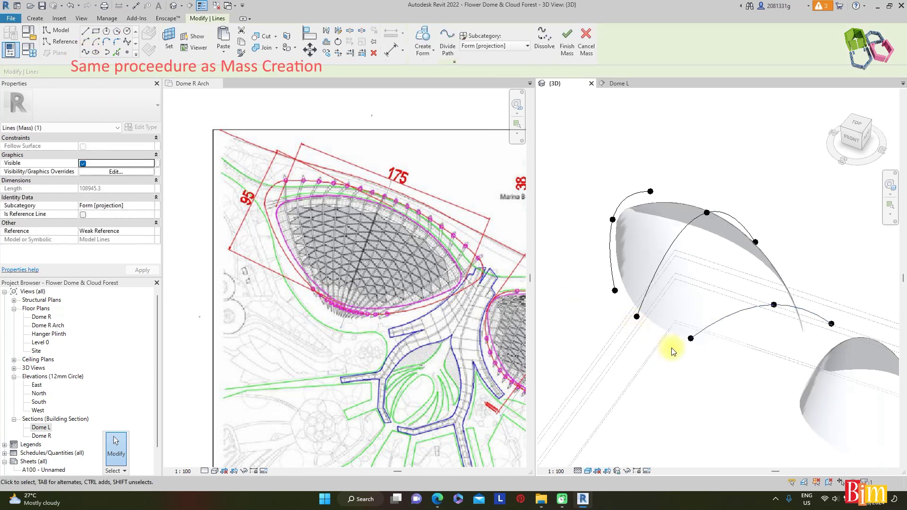
# - Move the mid reference point of the arch at the dome's outer end so its curve follows above the dome
pyautogui.keyDown('shift'); pyautogui.moveTo(673, 351); pyautogui.dragTo(741, 239, button='middle'); pyautogui.keyUp('shift')
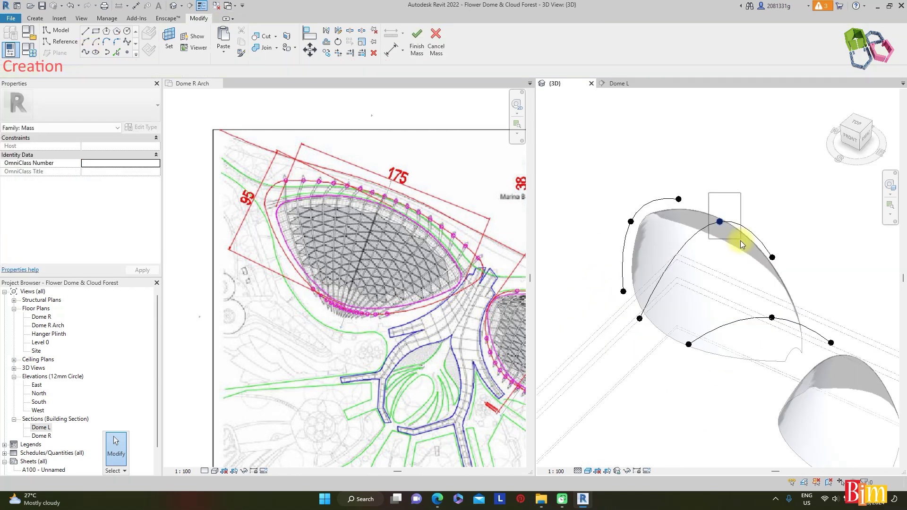
pyautogui.click(722, 222)
pyautogui.keyDown('shift'); pyautogui.moveTo(796, 237); pyautogui.dragTo(728, 202, button='middle'); pyautogui.keyUp('shift')
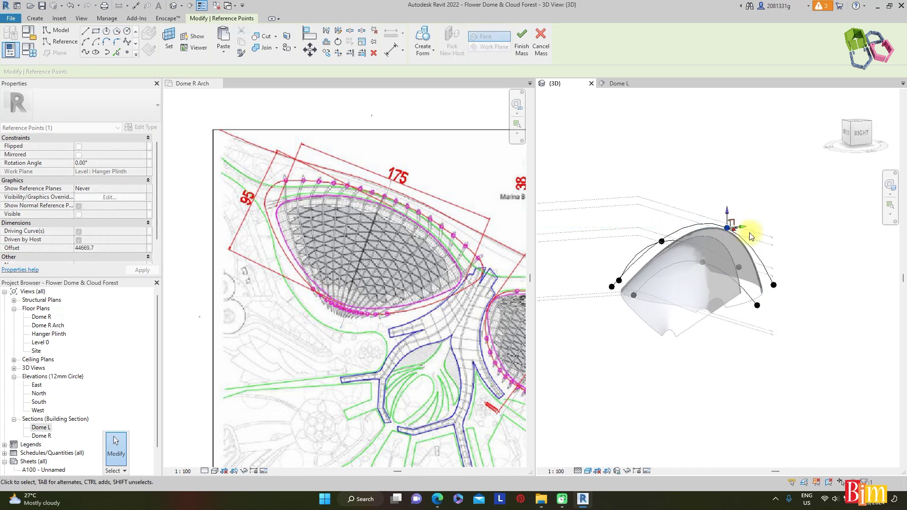
pyautogui.keyDown('shift'); pyautogui.moveTo(759, 230); pyautogui.dragTo(663, 217, button='middle'); pyautogui.keyUp('shift')
pyautogui.moveTo(663, 213); pyautogui.dragTo(695, 190)
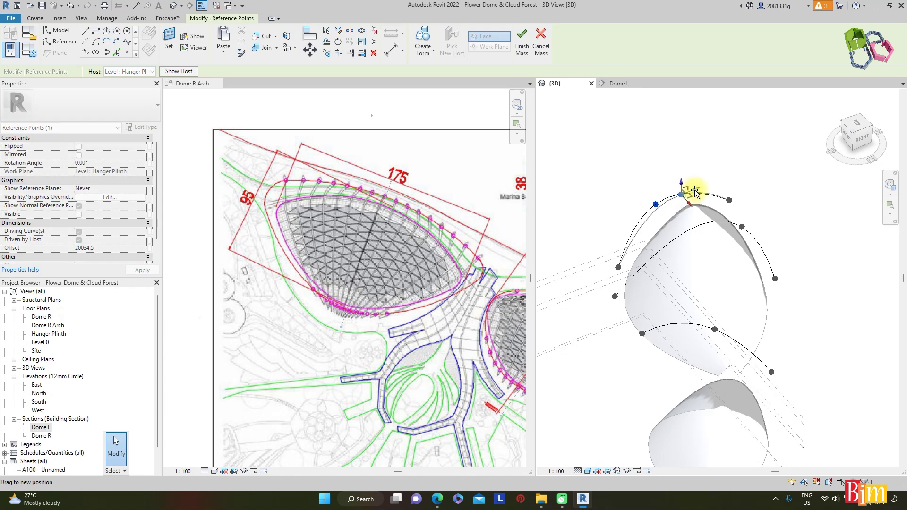
pyautogui.keyDown('shift'); pyautogui.moveTo(716, 194); pyautogui.dragTo(753, 299, button='middle'); pyautogui.keyUp('shift')
pyautogui.scroll(2, 761, 137)
pyautogui.moveTo(664, 226); pyautogui.dragTo(657, 234)
pyautogui.moveTo(715, 327)
pyautogui.keyDown('shift'); pyautogui.mouseDown(button='middle')
pyautogui.moveTo(707, 348)
pyautogui.moveTo(718, 321)
pyautogui.mouseUp(button='middle'); pyautogui.keyUp('shift')
pyautogui.click(668, 354)
pyautogui.scroll(-5, 668, 355)
pyautogui.scroll(4, 732, 302)
pyautogui.scroll(2, 732, 302)
# - Fine-tune the arches' reference points from several viewing angles so the curves clear the dome mass
pyautogui.click(708, 251)
pyautogui.keyDown('shift'); pyautogui.moveTo(745, 241); pyautogui.dragTo(836, 388, button='middle'); pyautogui.keyUp('shift')
pyautogui.keyDown('shift'); pyautogui.moveTo(779, 359); pyautogui.dragTo(752, 300, button='middle'); pyautogui.keyUp('shift')
pyautogui.moveTo(710, 251); pyautogui.dragTo(699, 280)
pyautogui.scroll(-3, 698, 283)
pyautogui.scroll(4, 618, 240)
pyautogui.moveTo(617, 237); pyautogui.dragTo(647, 279)
pyautogui.moveTo(641, 258); pyautogui.dragTo(641, 240)
pyautogui.keyDown('shift'); pyautogui.moveTo(718, 380); pyautogui.dragTo(676, 389, button='middle'); pyautogui.keyUp('shift')
pyautogui.scroll(3, 671, 261)
pyautogui.moveTo(606, 243); pyautogui.dragTo(605, 263)
pyautogui.scroll(-2, 658, 229)
pyautogui.scroll(-4, 813, 380)
pyautogui.click(749, 341)
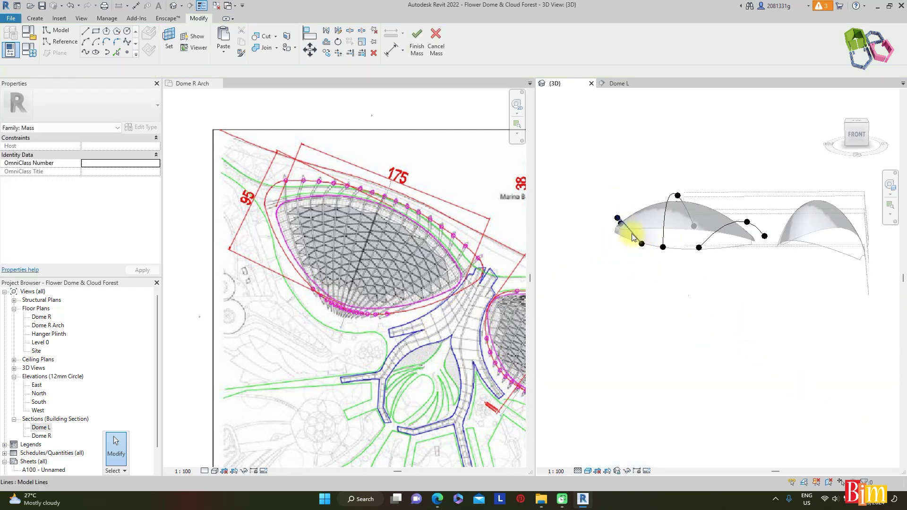
# - Create a surface form from the three arch curves above the left dome
pyautogui.keyDown('shift'); pyautogui.moveTo(745, 334); pyautogui.dragTo(662, 253, button='middle'); pyautogui.keyUp('shift')
pyautogui.click(666, 213)
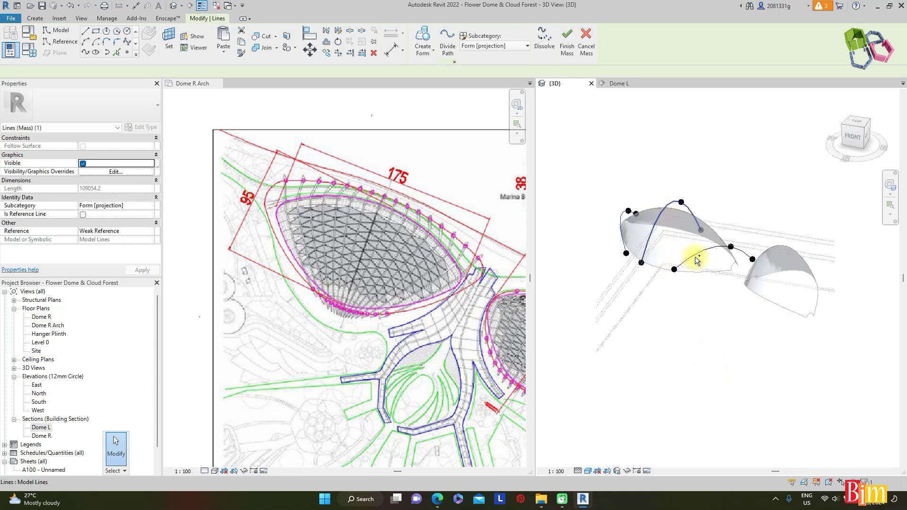
pyautogui.press('Escape')
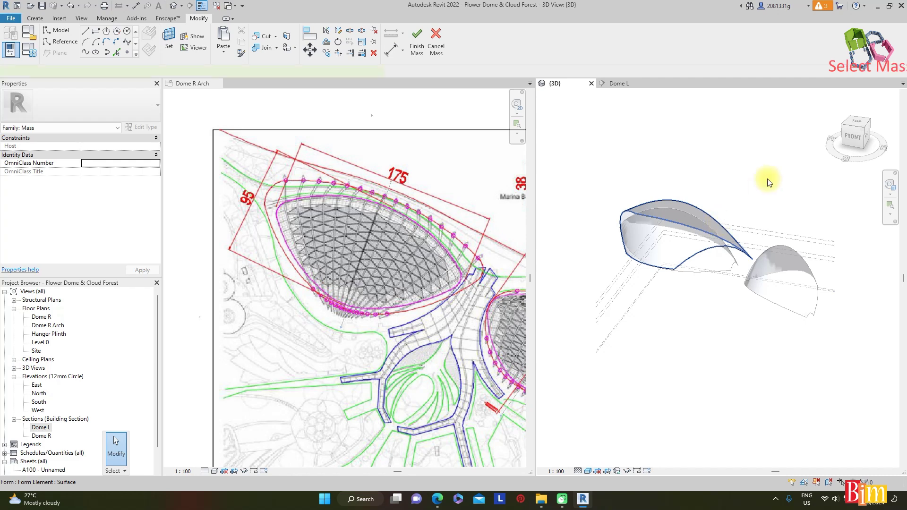
# - Divide the left dome's arch surface into a grid with 16 U and 5 V divisions
pyautogui.click(469, 44)
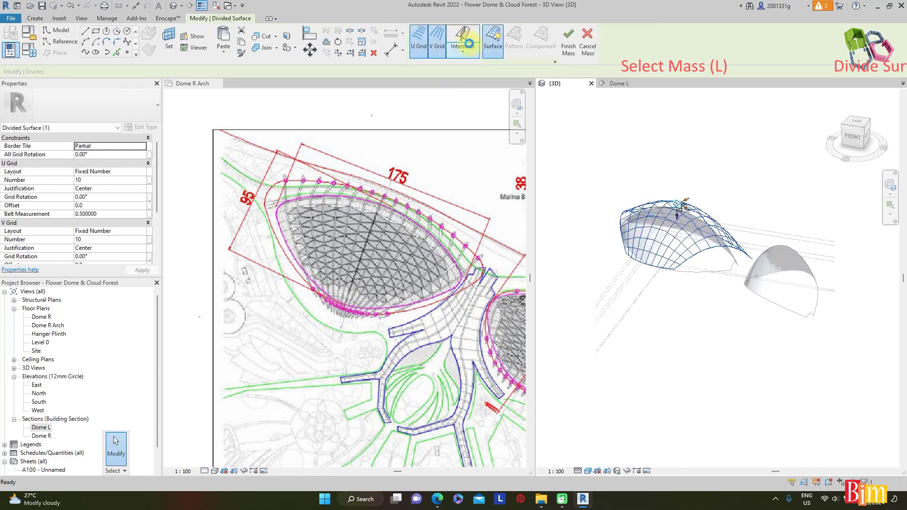
pyautogui.scroll(2, 713, 254)
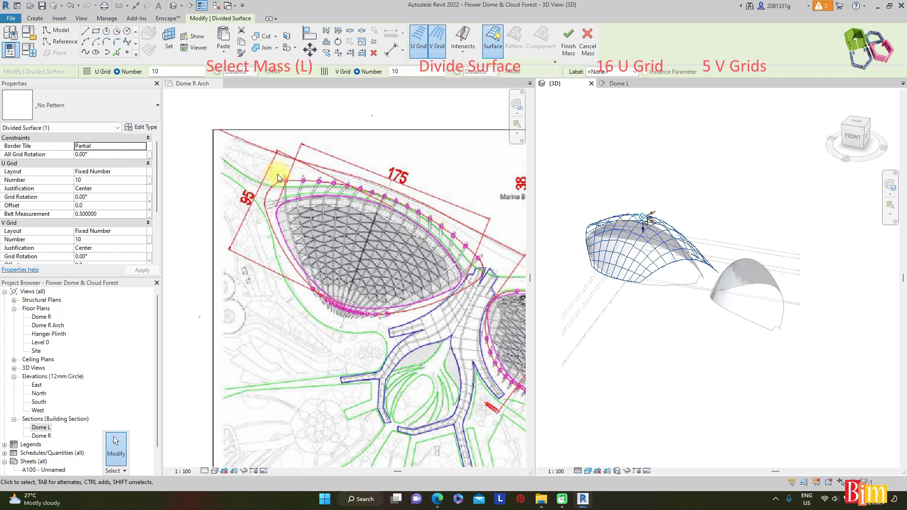
pyautogui.doubleClick(100, 181)
pyautogui.write('16')
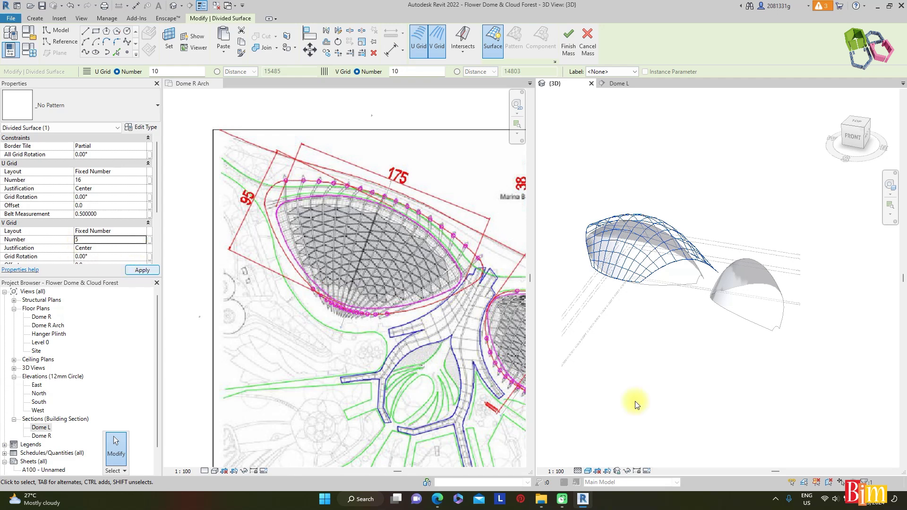
pyautogui.keyDown('shift'); pyautogui.moveTo(659, 371); pyautogui.dragTo(688, 384, button='middle'); pyautogui.keyUp('shift')
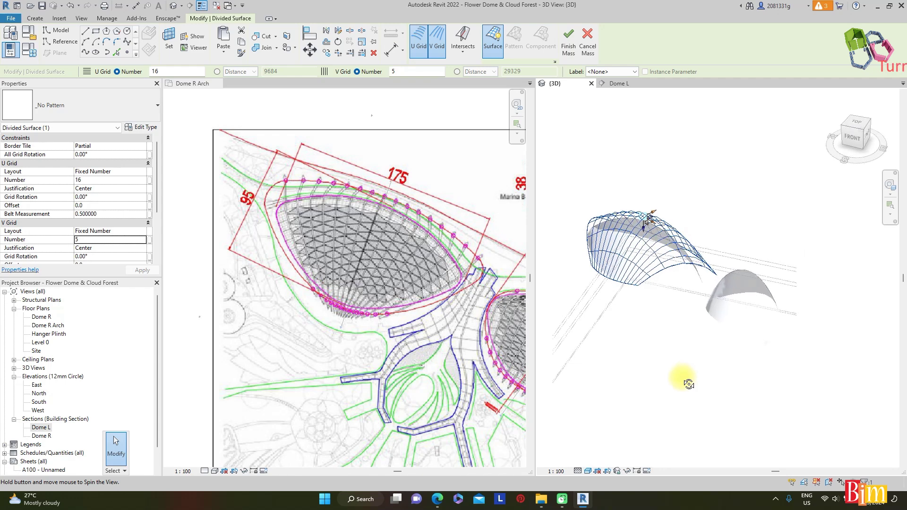
# - Turn on Nodes in the divided surface's representation and finish the left arch mass
pyautogui.click(556, 62)
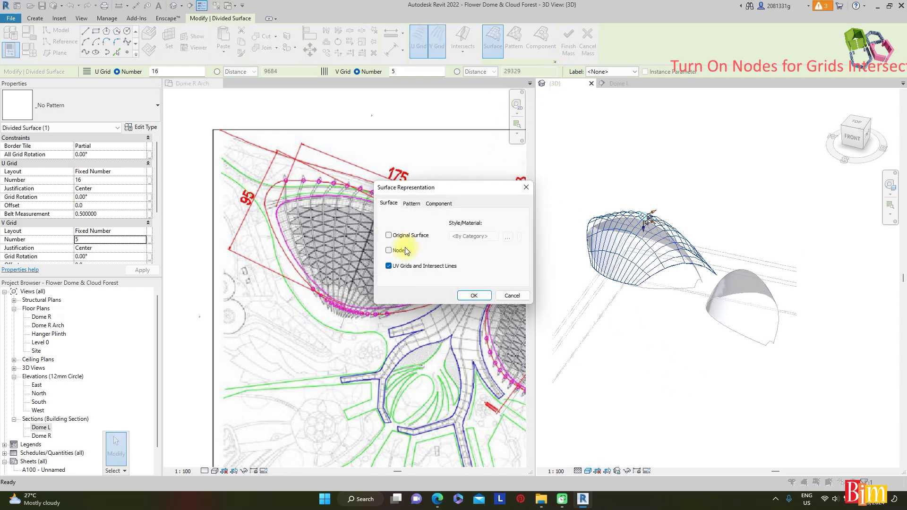
pyautogui.click(472, 296)
pyautogui.moveTo(666, 348)
pyautogui.keyDown('shift'); pyautogui.mouseDown(button='middle')
pyautogui.moveTo(639, 376)
pyautogui.moveTo(656, 391)
pyautogui.moveTo(685, 359)
pyautogui.moveTo(670, 331)
pyautogui.mouseUp(button='middle'); pyautogui.keyUp('shift')
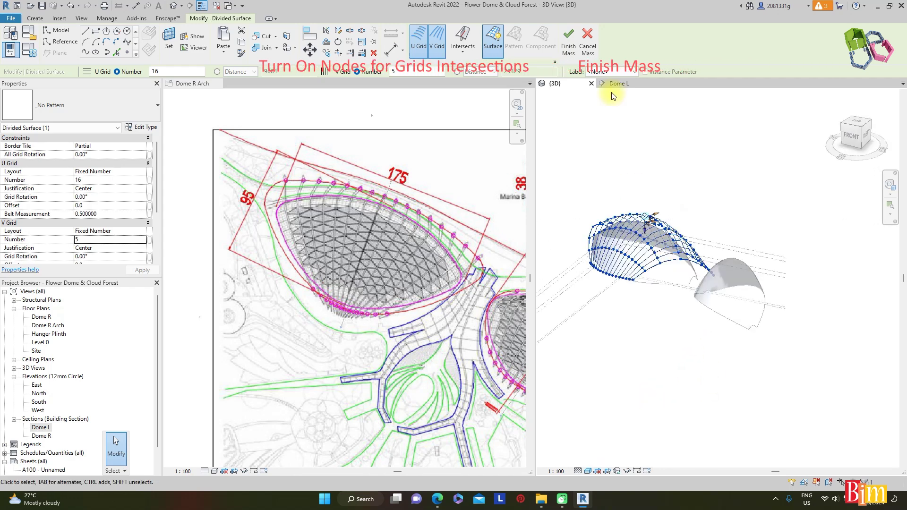
pyautogui.click(570, 42)
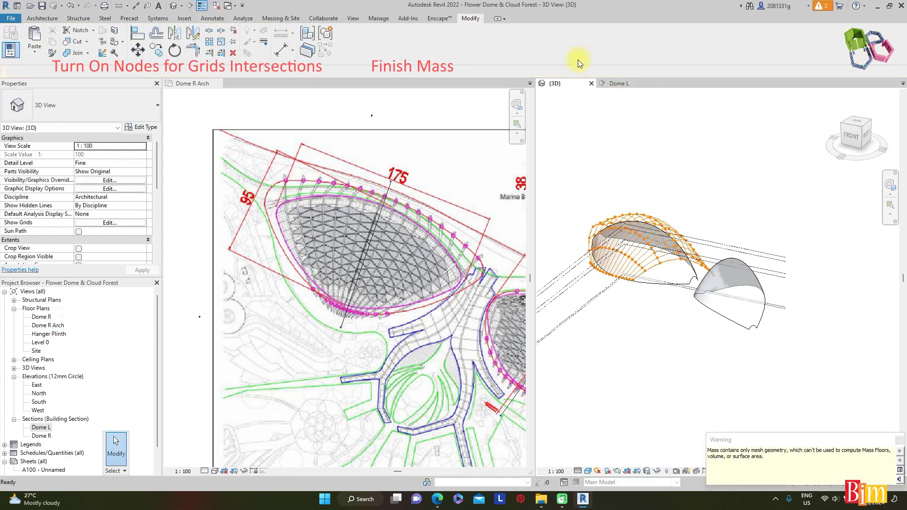
# - Start a new in-place Mass model for the right dome, named Dome R Arch
pyautogui.keyDown('shift'); pyautogui.moveTo(691, 283); pyautogui.dragTo(565, 344, button='middle'); pyautogui.keyUp('shift')
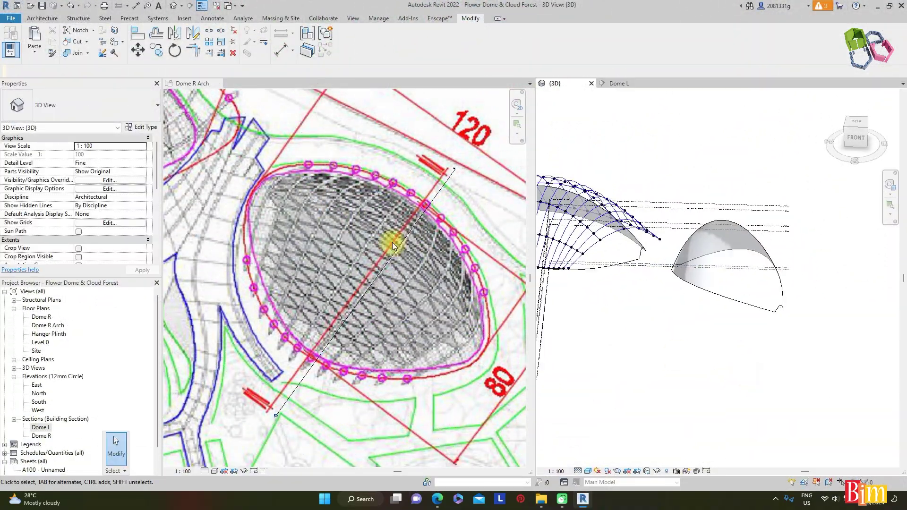
pyautogui.click(371, 146)
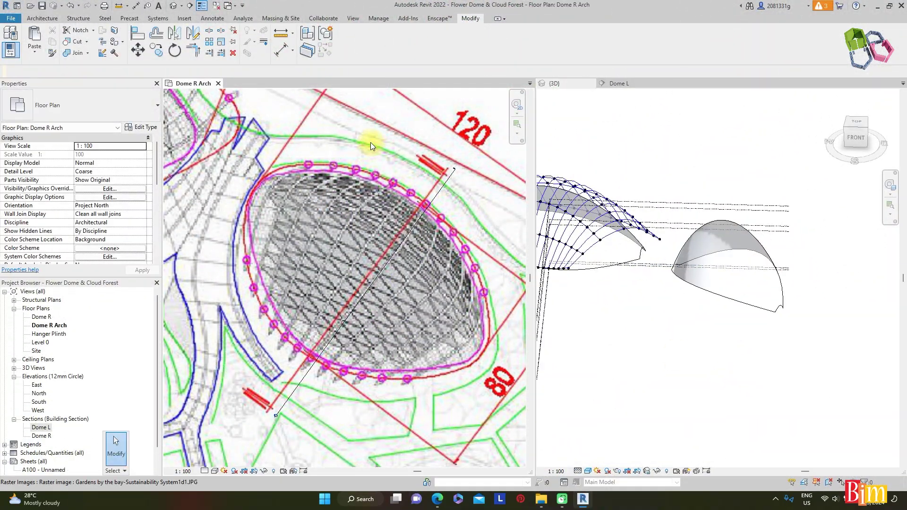
pyautogui.click(41, 18)
pyautogui.click(108, 52)
pyautogui.click(118, 86)
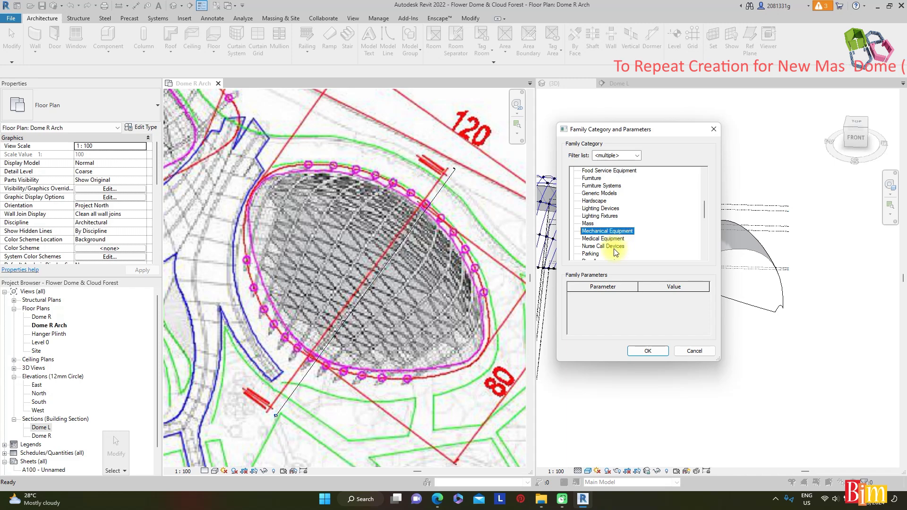
pyautogui.click(648, 351)
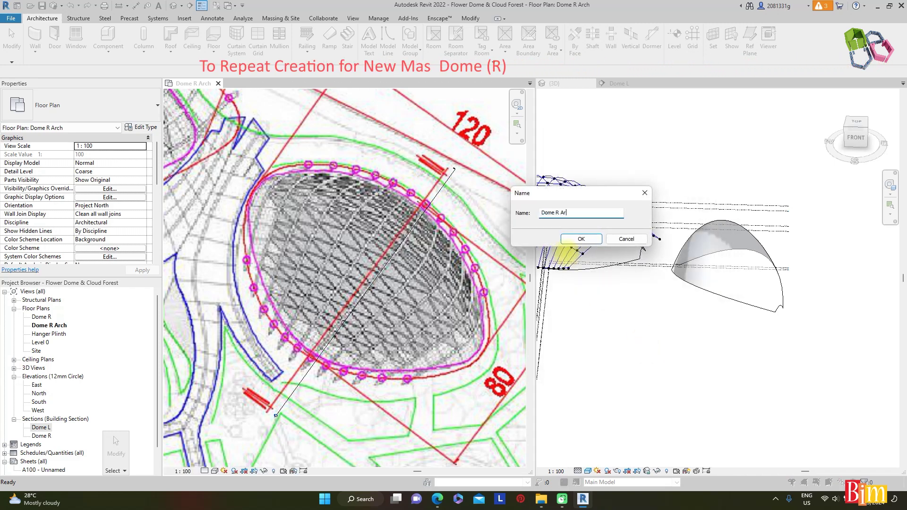
pyautogui.click(581, 239)
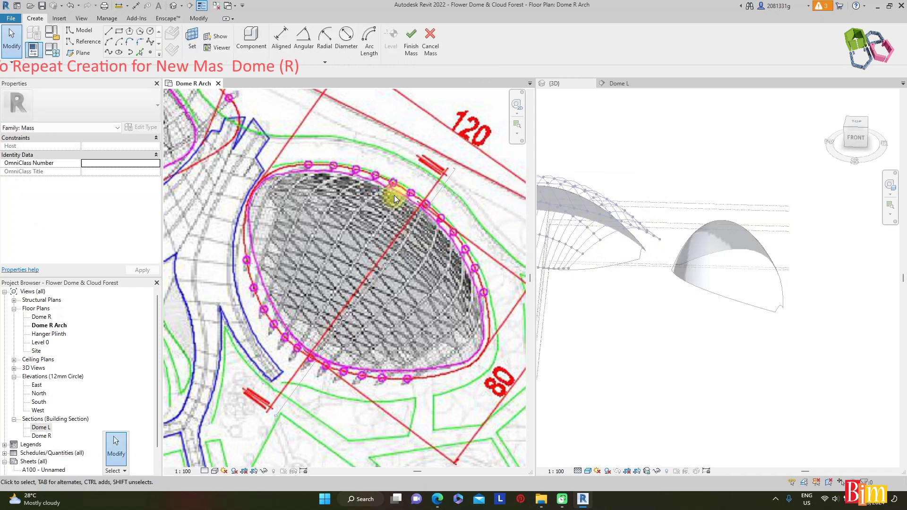
# - Place nine reference points in the Dome R Arch plan, three along each end of the right dome and three across its middle
pyautogui.click(152, 53)
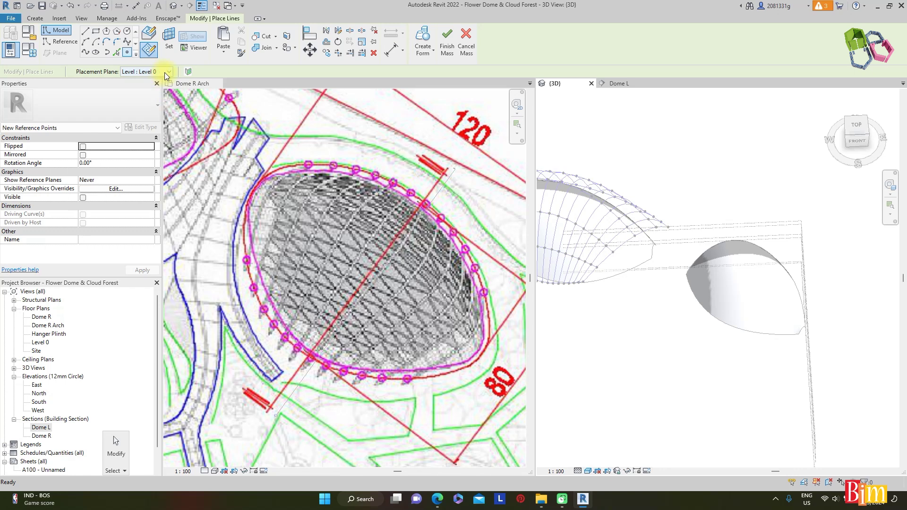
pyautogui.click(165, 72)
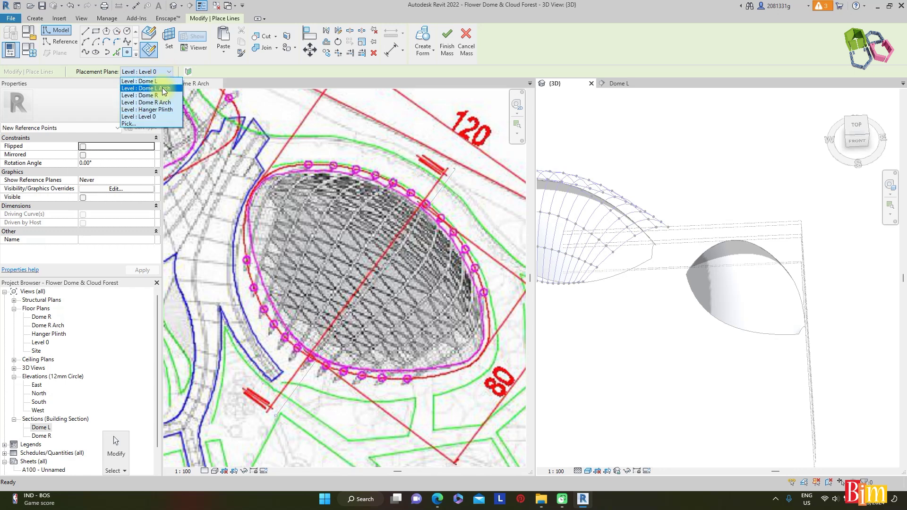
pyautogui.click(164, 89)
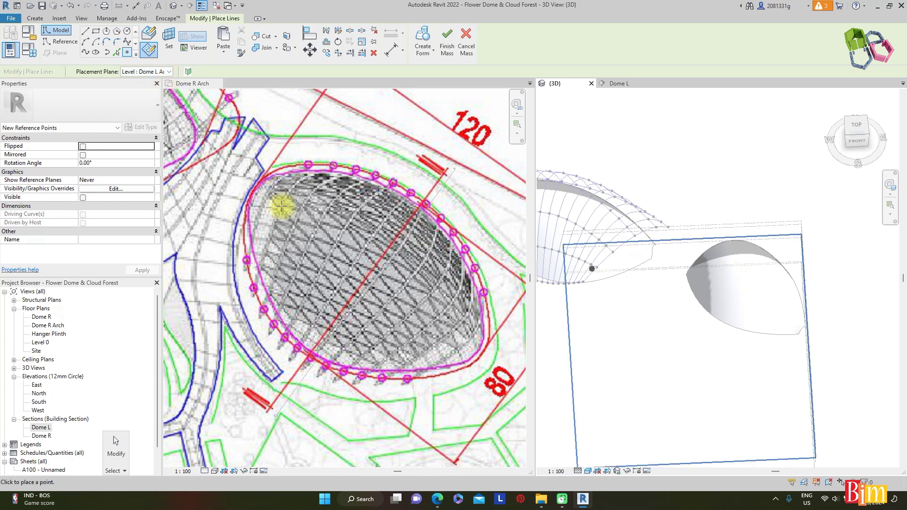
pyautogui.click(197, 83)
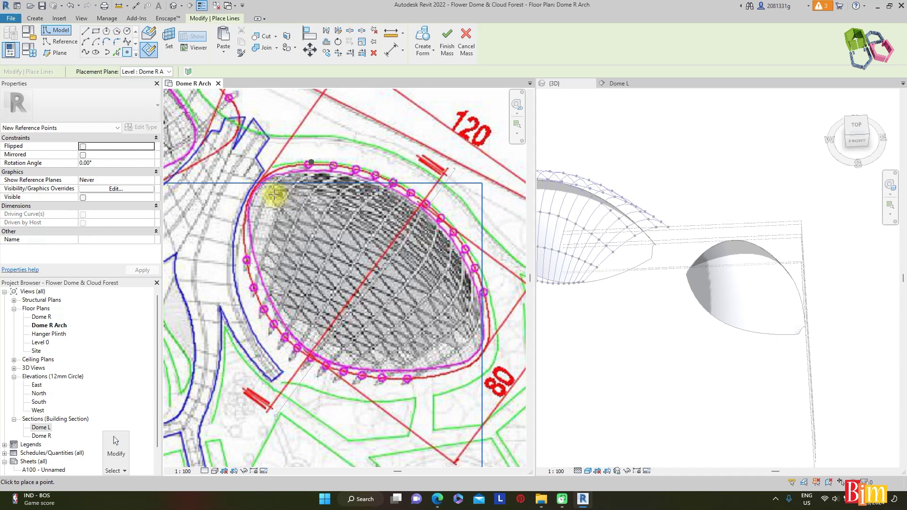
pyautogui.click(274, 191)
pyautogui.click(260, 230)
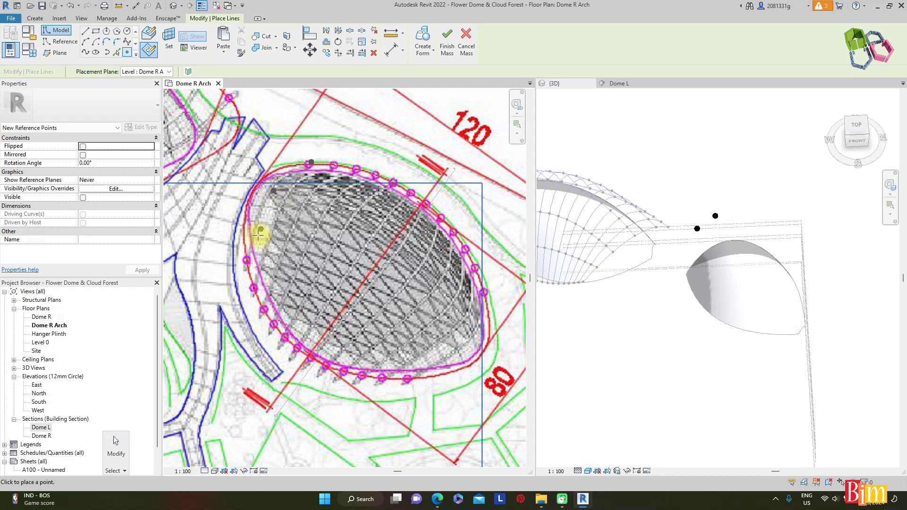
pyautogui.click(245, 262)
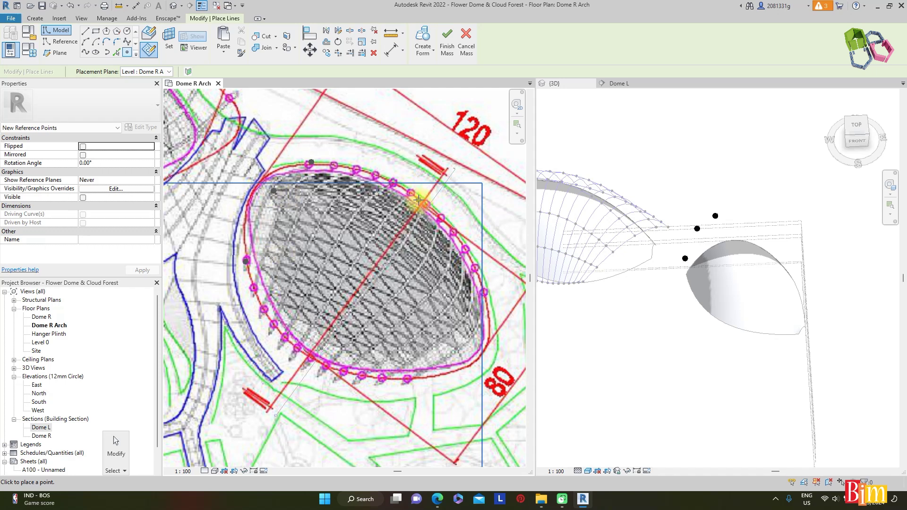
pyautogui.click(385, 240)
pyautogui.click(304, 352)
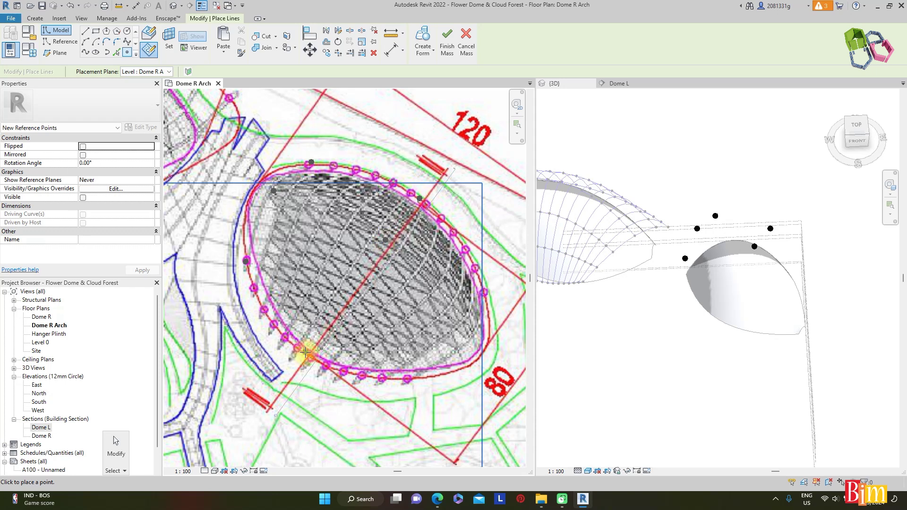
pyautogui.click(485, 292)
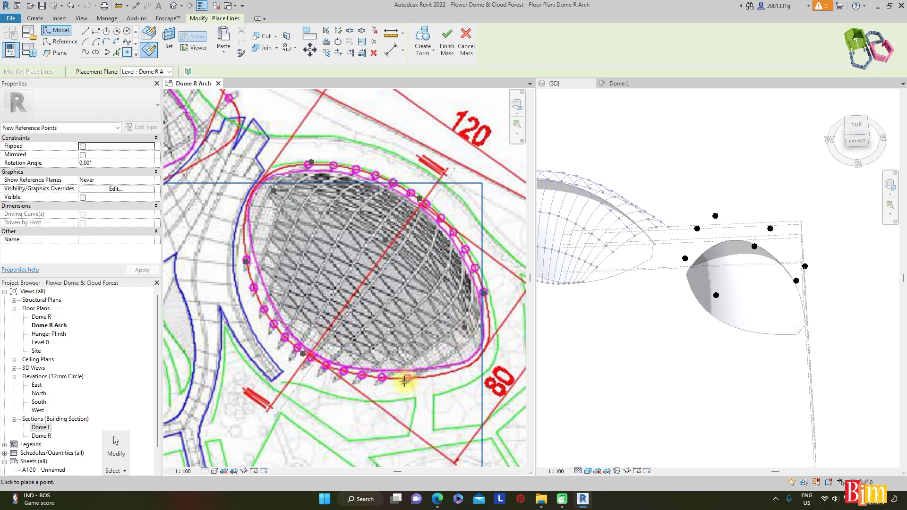
pyautogui.press('Escape')
# - Rehost all nine reference points above the right dome to the Hanger Plinth level
pyautogui.keyDown('shift'); pyautogui.moveTo(767, 378); pyautogui.dragTo(757, 333, button='middle'); pyautogui.keyUp('shift')
pyautogui.moveTo(651, 150); pyautogui.dragTo(831, 281)
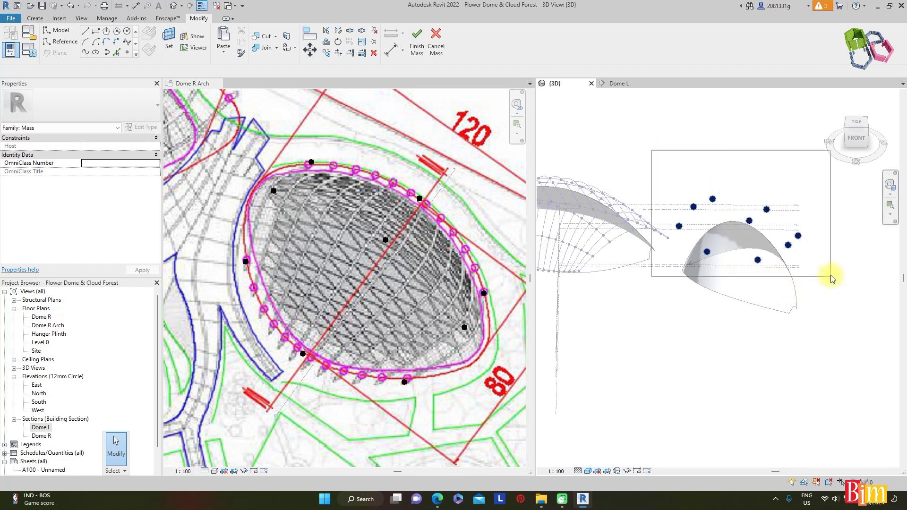
pyautogui.click(153, 72)
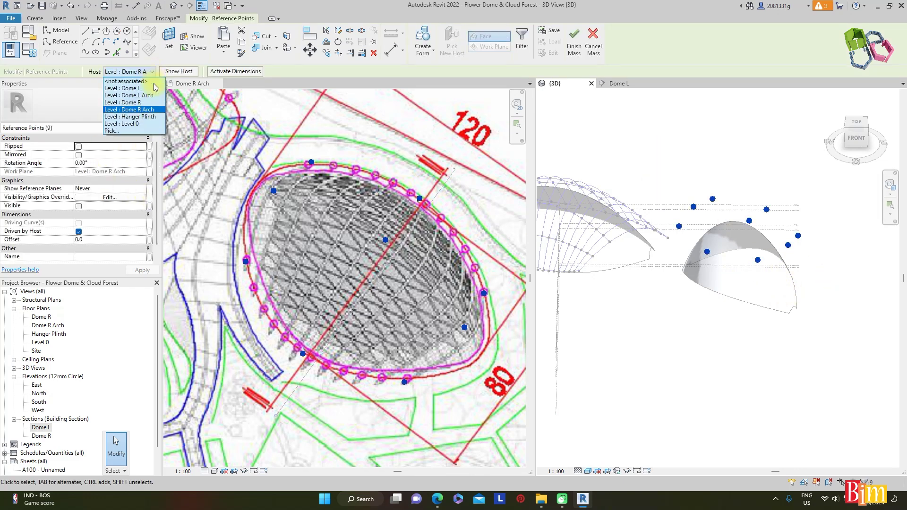
pyautogui.click(152, 120)
# - Draw a spline through each of the three rows of reference points at the right dome
pyautogui.keyDown('shift'); pyautogui.moveTo(648, 158); pyautogui.dragTo(706, 349, button='middle'); pyautogui.keyUp('shift')
pyautogui.moveTo(719, 312); pyautogui.dragTo(719, 312)
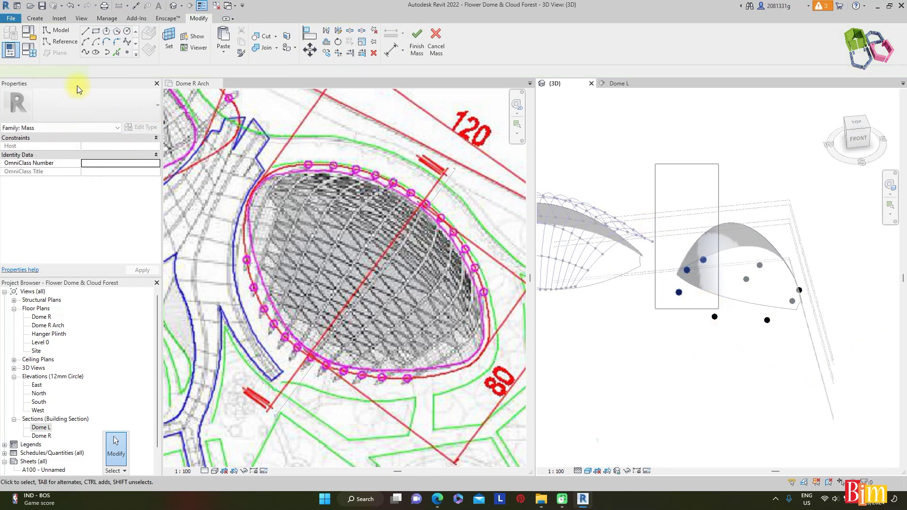
pyautogui.click(85, 52)
pyautogui.moveTo(714, 180); pyautogui.dragTo(797, 296)
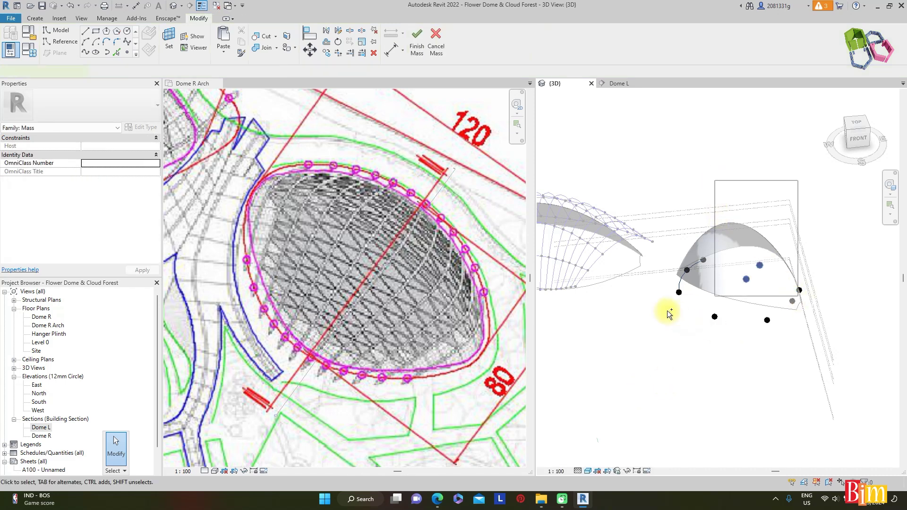
pyautogui.moveTo(677, 314); pyautogui.dragTo(726, 329)
pyautogui.click(85, 53)
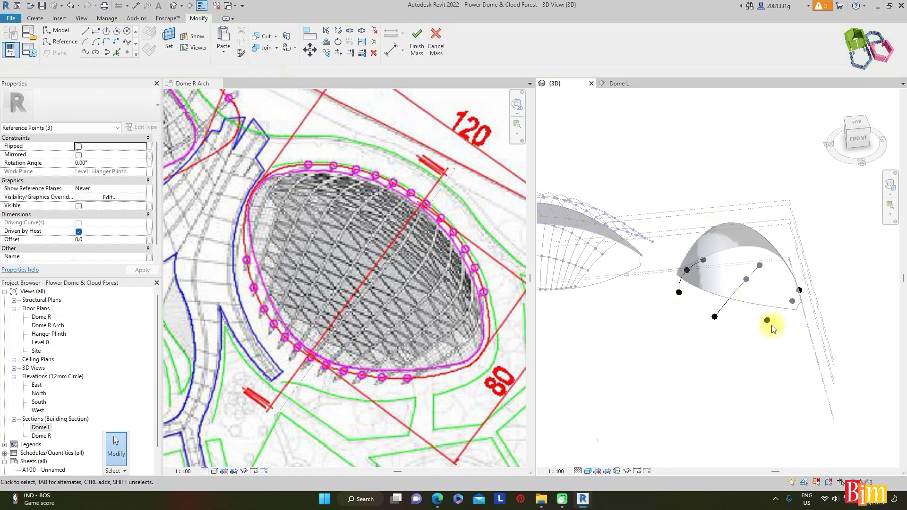
pyautogui.click(768, 322)
pyautogui.keyDown('ctrl'); pyautogui.moveTo(767, 182); pyautogui.dragTo(839, 332); pyautogui.keyUp('ctrl')
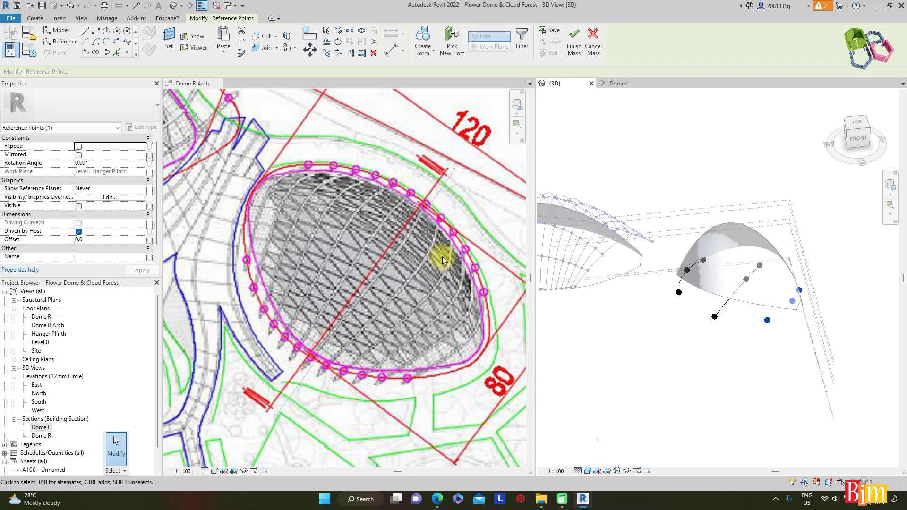
pyautogui.click(86, 53)
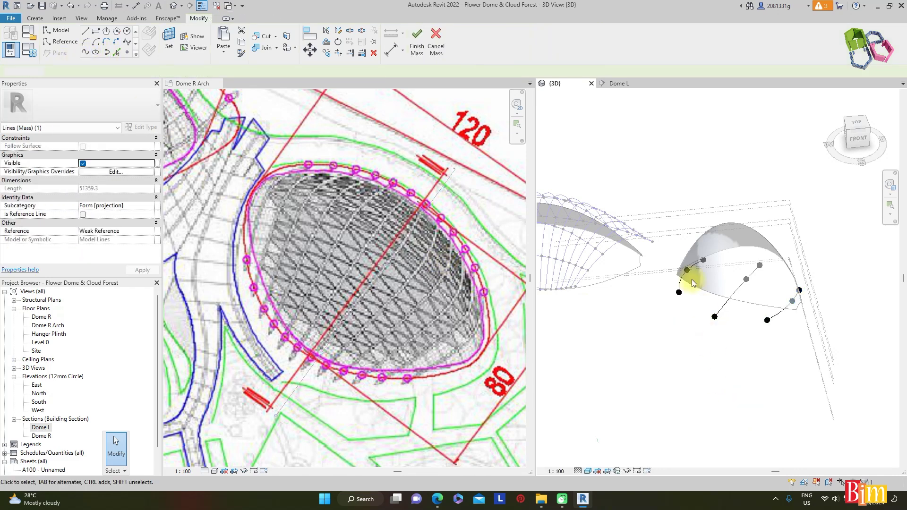
# - Raise the mid reference point of each of the three curves, the outer end one to an offset of about 11610 mm
pyautogui.click(633, 279)
pyautogui.scroll(3, 689, 283)
pyautogui.moveTo(699, 278); pyautogui.dragTo(700, 277)
pyautogui.moveTo(678, 240); pyautogui.dragTo(678, 219)
pyautogui.click(758, 119)
pyautogui.moveTo(781, 248); pyautogui.dragTo(781, 218)
pyautogui.moveTo(848, 210); pyautogui.dragTo(867, 323)
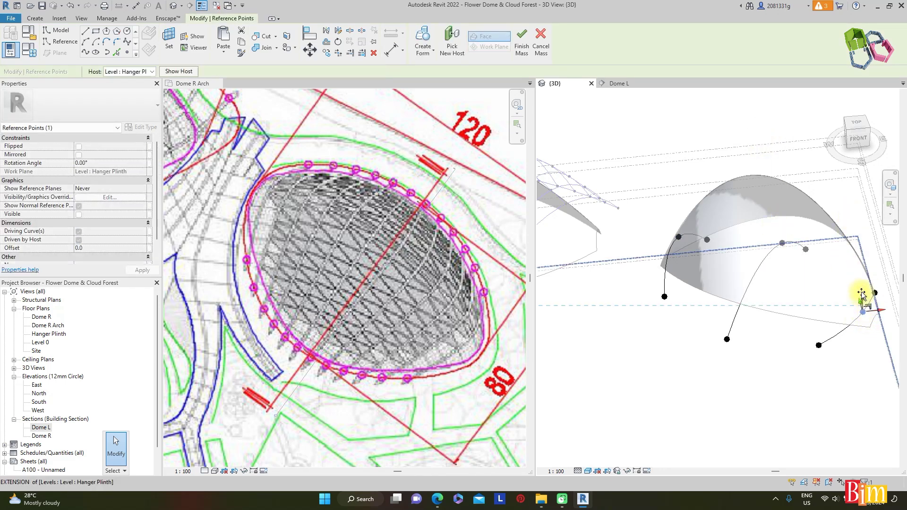
pyautogui.keyDown('shift'); pyautogui.moveTo(729, 355); pyautogui.dragTo(753, 316, button='middle'); pyautogui.keyUp('shift')
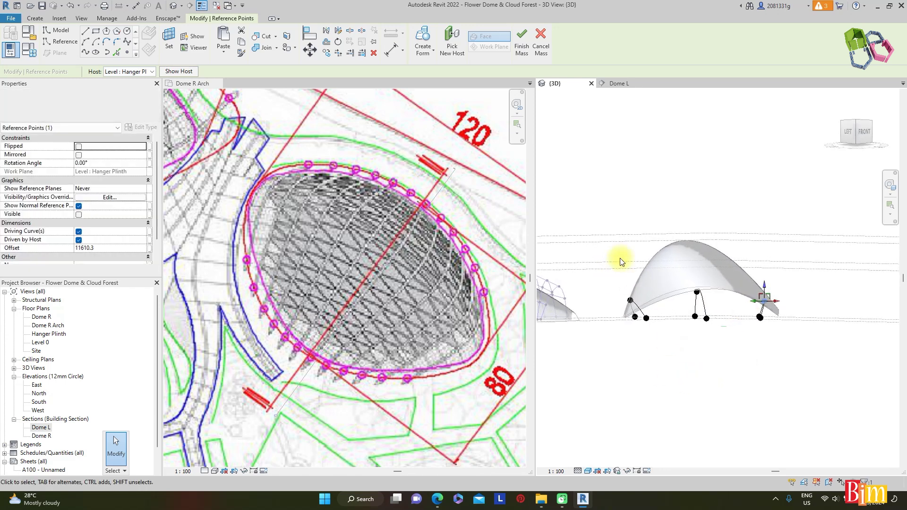
# - Raise the mid points of the arch nearest the left dome to about 23850 mm and of the middle arch to 61000 mm
pyautogui.click(630, 300)
pyautogui.moveTo(629, 268); pyautogui.dragTo(625, 283)
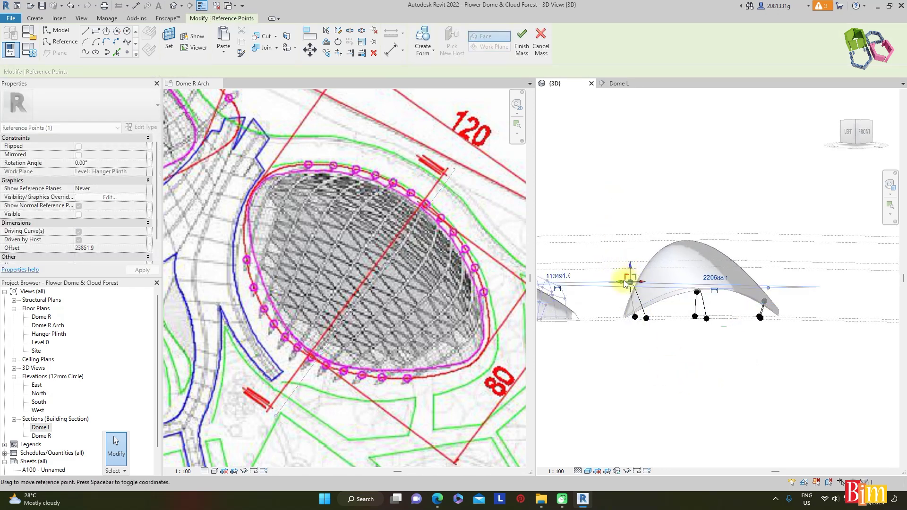
pyautogui.click(761, 401)
pyautogui.moveTo(673, 202); pyautogui.dragTo(722, 303)
pyautogui.moveTo(697, 274); pyautogui.dragTo(729, 239)
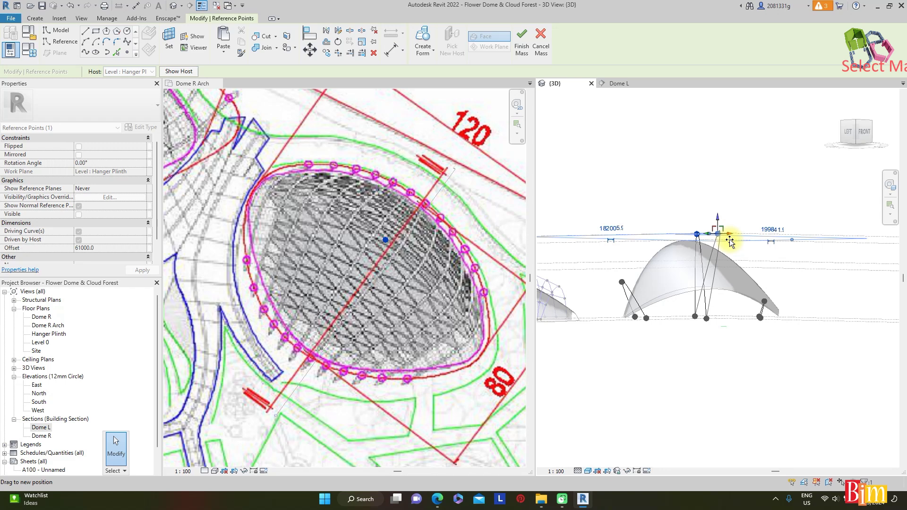
pyautogui.click(792, 464)
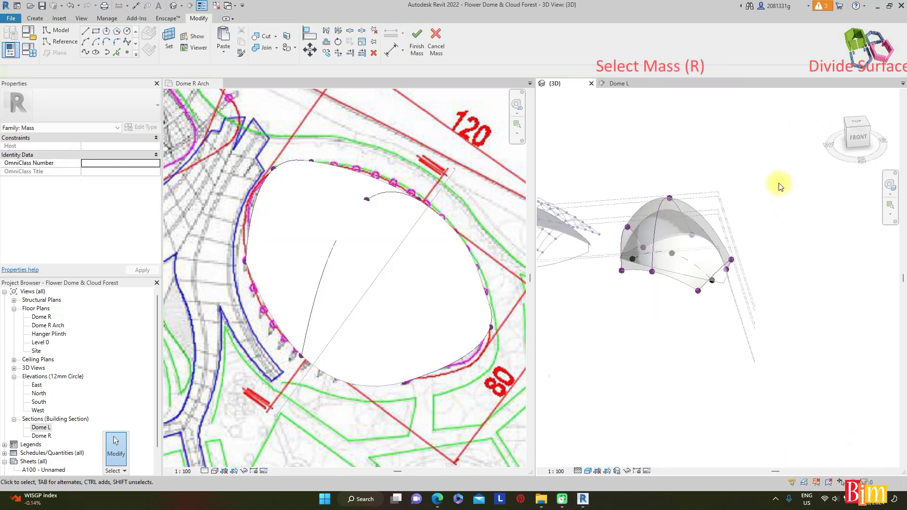
# - Divide the right dome's arch surface into a grid with 16 U and 5 V divisions
pyautogui.click(693, 206)
pyautogui.click(461, 55)
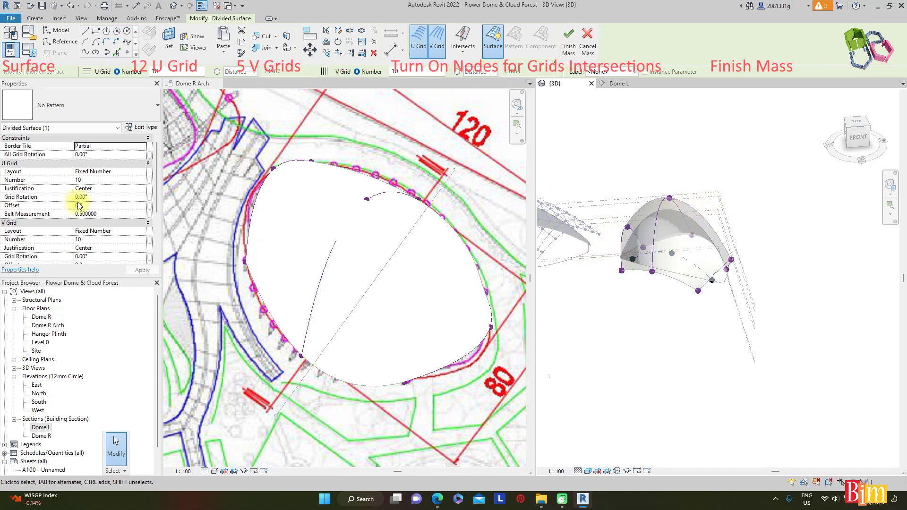
pyautogui.doubleClick(93, 180)
pyautogui.write('16')
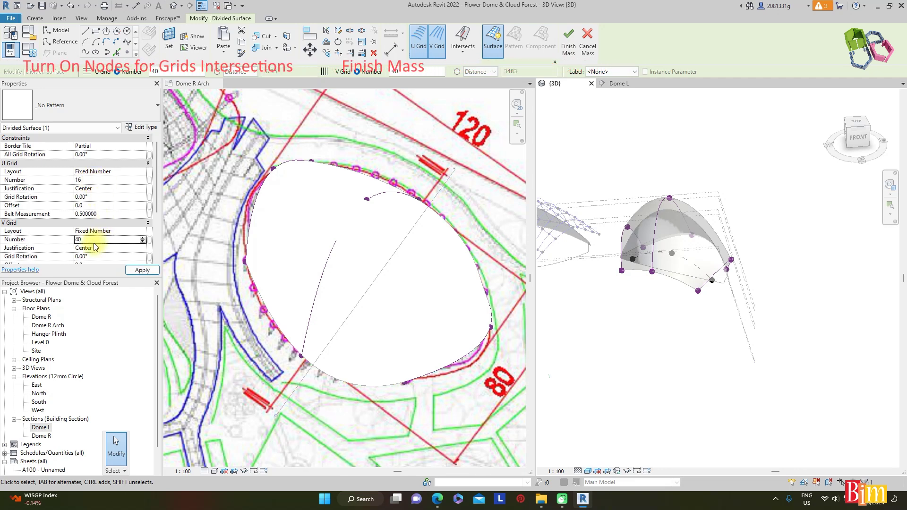
pyautogui.click(53, 244)
pyautogui.write('5')
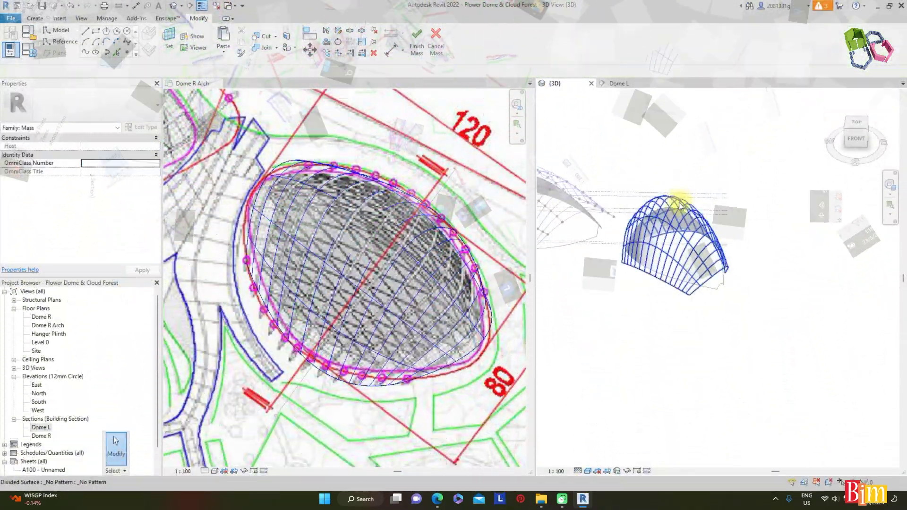
# - Show the nodes on the right dome's divided arch surface and reveal all curtain systems in the 3D view
pyautogui.click(554, 61)
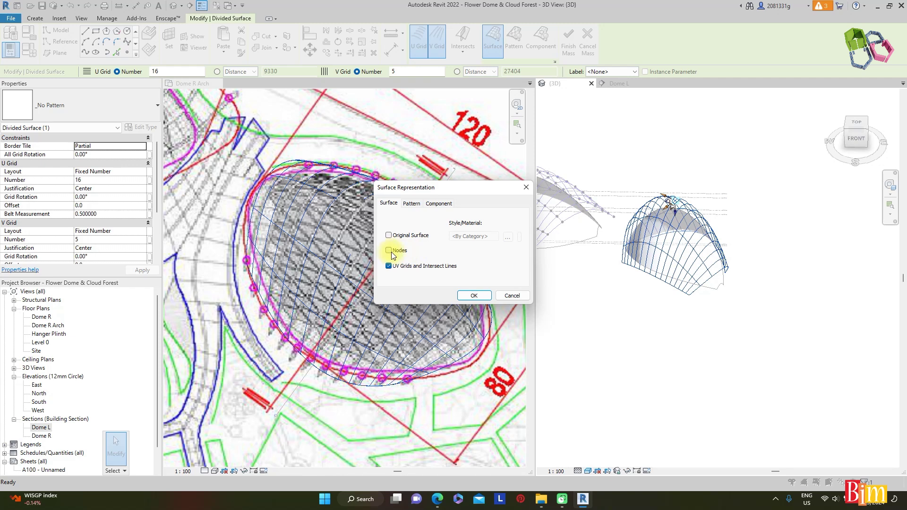
pyautogui.click(711, 342)
pyautogui.scroll(-2, 756, 354)
pyautogui.keyDown('shift'); pyautogui.moveTo(756, 359); pyautogui.dragTo(707, 339, button='middle'); pyautogui.keyUp('shift')
pyautogui.scroll(1, 707, 339)
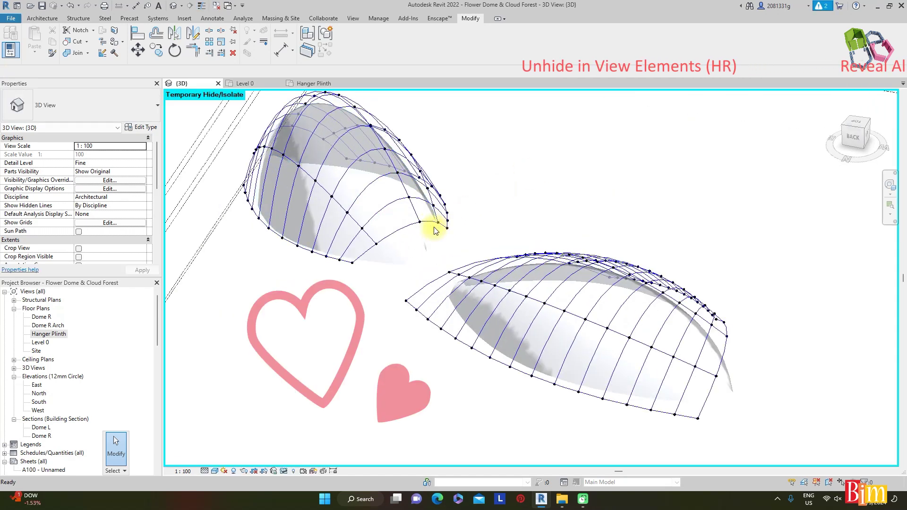
pyautogui.keyDown('shift'); pyautogui.moveTo(447, 222); pyautogui.dragTo(463, 214, button='middle'); pyautogui.keyUp('shift')
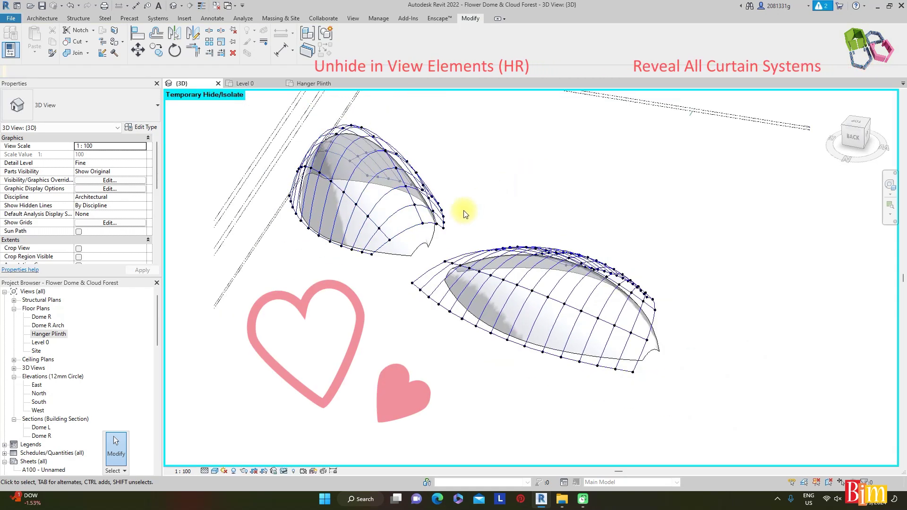
pyautogui.scroll(2, 445, 226)
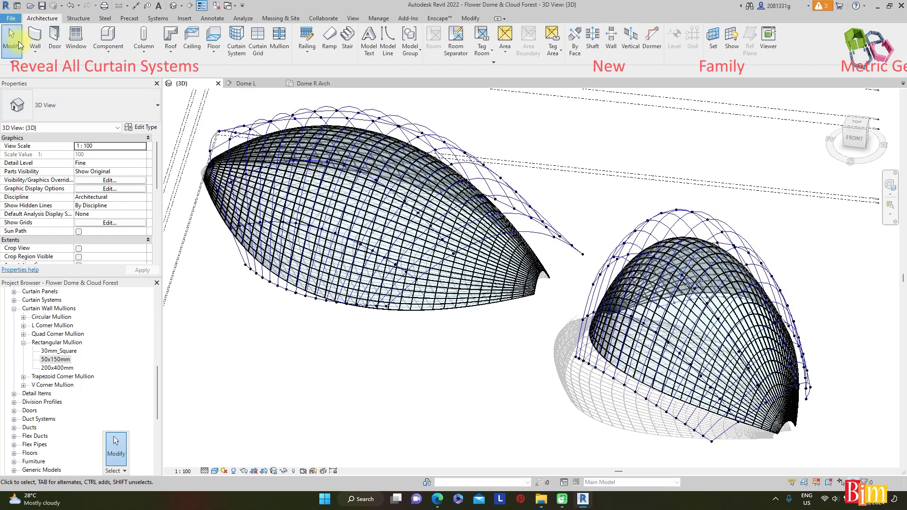
# - Create a new family from the Metric Generic Model Adaptive template
pyautogui.click(10, 18)
pyautogui.moveTo(20, 58)
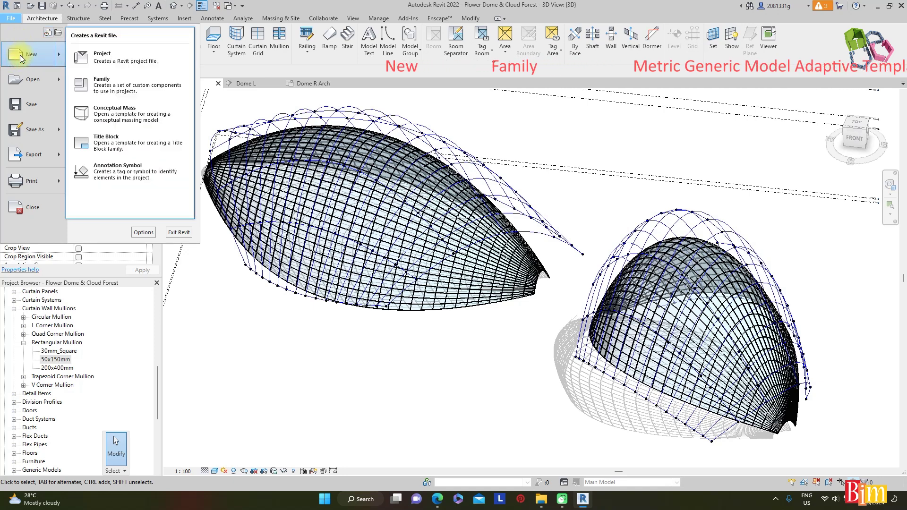
pyautogui.click(102, 114)
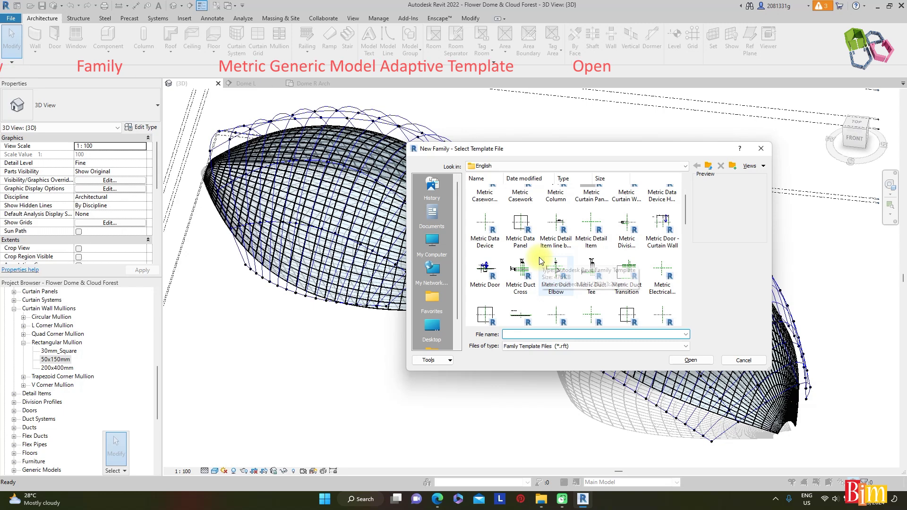
pyautogui.scroll(-3, 556, 232)
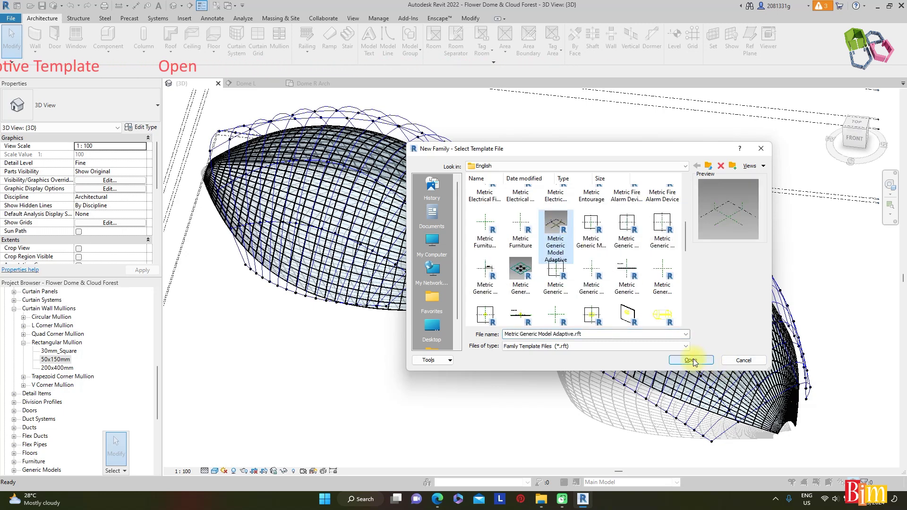
pyautogui.click(691, 360)
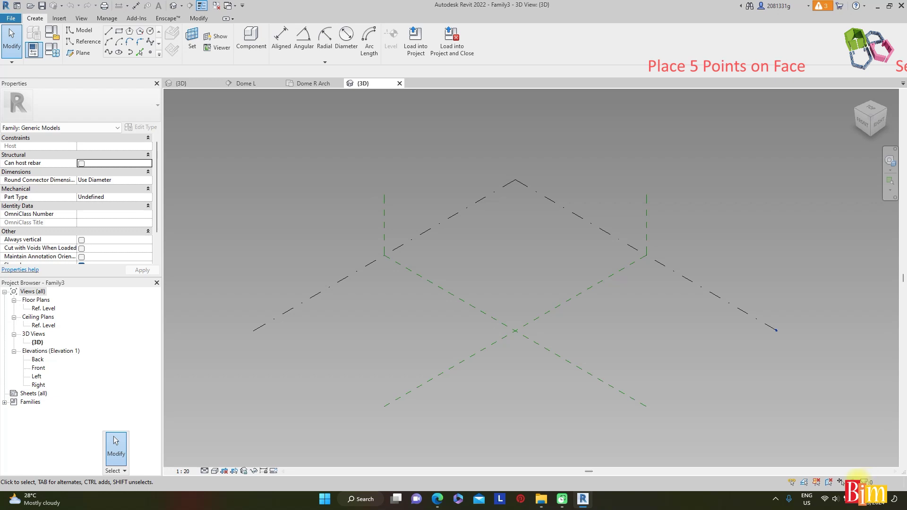
# - Place five reference points in a diagonal row on the reference level and make them adaptive
pyautogui.click(151, 54)
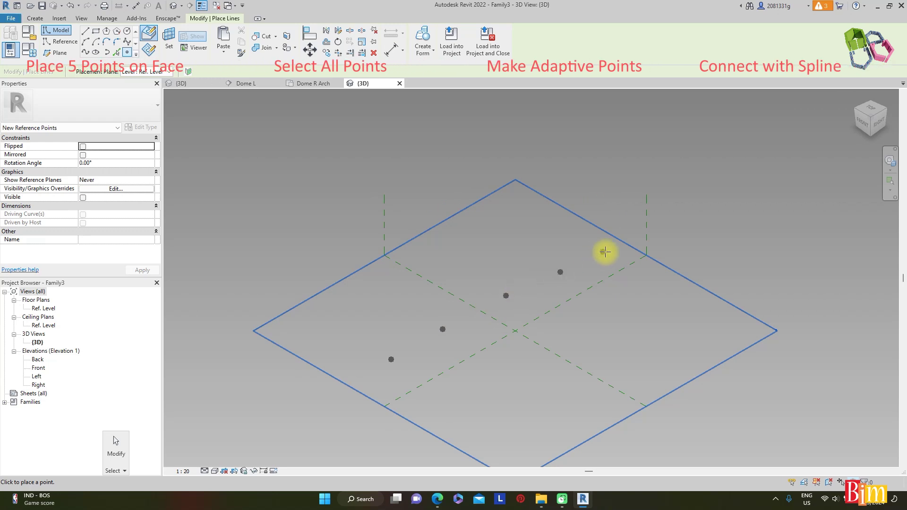
pyautogui.press('Escape')
pyautogui.press('Escape')
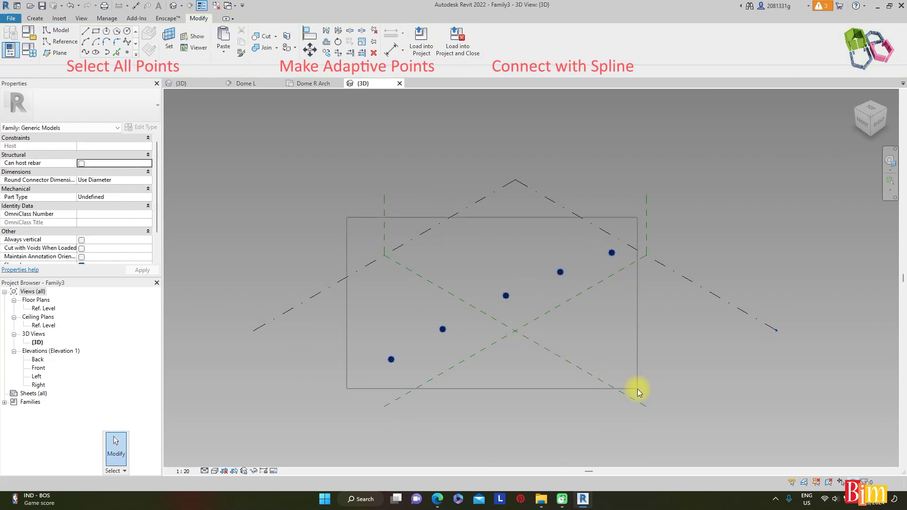
pyautogui.click(459, 41)
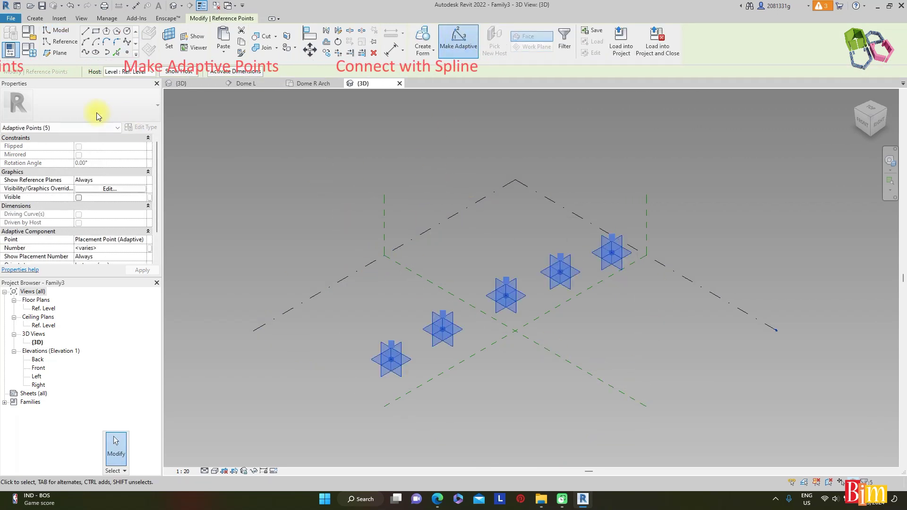
# - Connect the five adaptive points with a reference spline and place a point on it between points 1 and 2
pyautogui.click(85, 52)
pyautogui.click(288, 217)
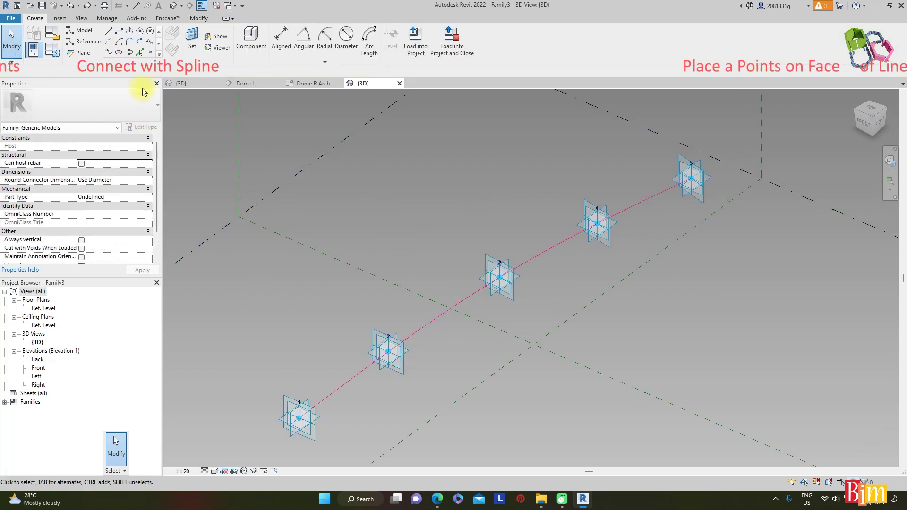
pyautogui.click(150, 53)
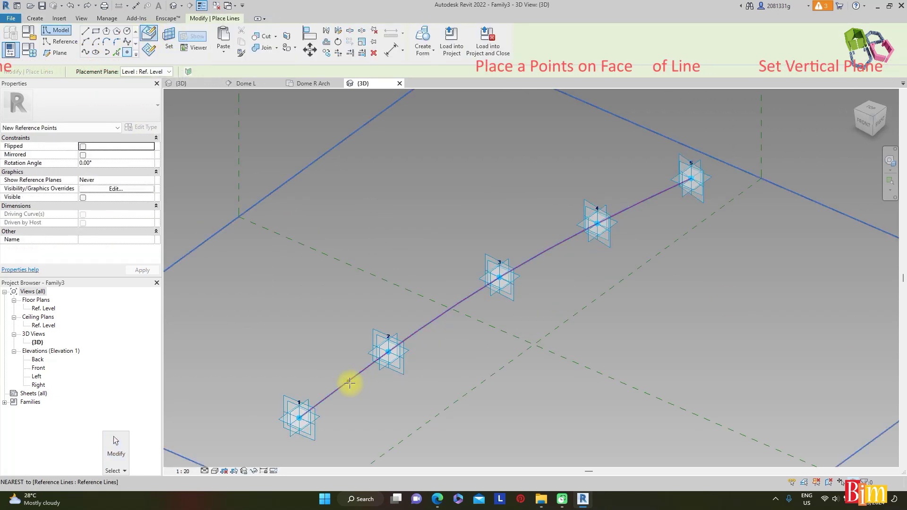
# - Draw a rectangular profile about 1000 by 2000 mm on the vertical plane of the point between adaptive points 1 and 2
pyautogui.click(149, 49)
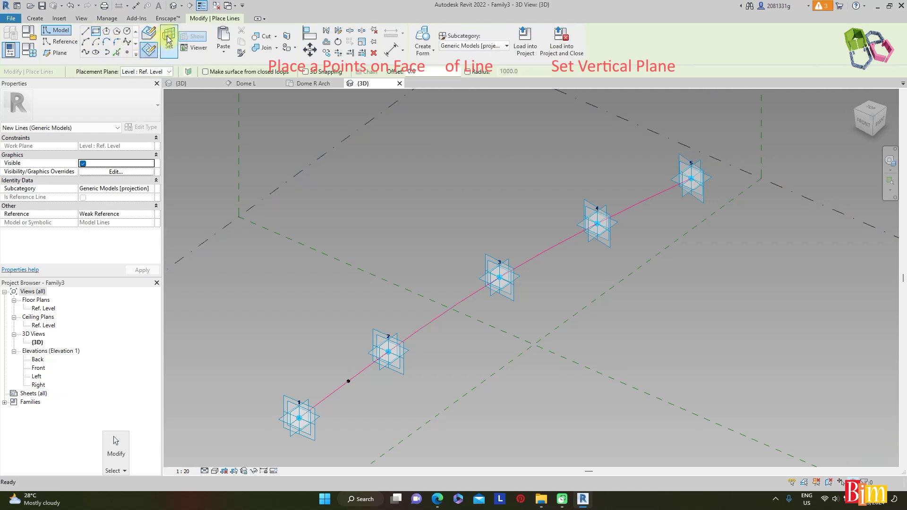
pyautogui.click(348, 380)
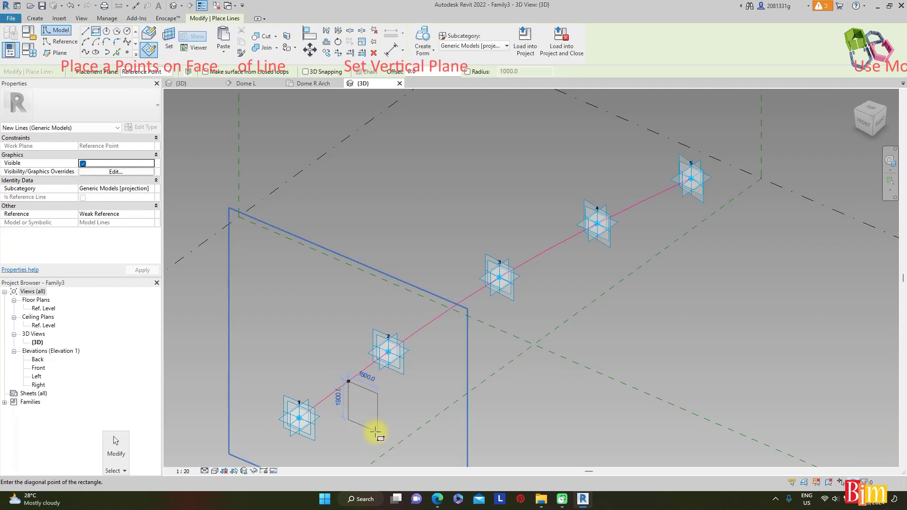
pyautogui.scroll(3, 351, 445)
pyautogui.press('Escape')
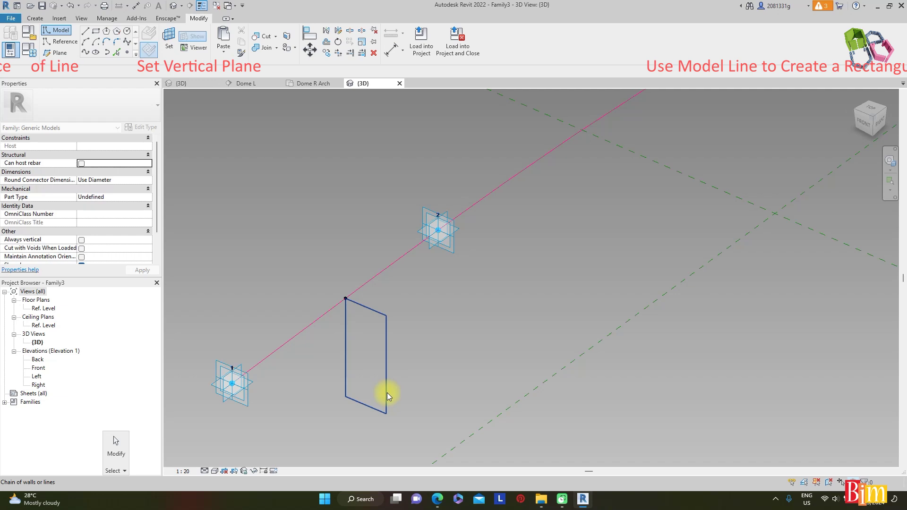
# - Move the rectangular profile so the midpoint of its upper edge sits on the hosted point
pyautogui.click(386, 393)
pyautogui.press('m')
pyautogui.press('v')
pyautogui.click(390, 318)
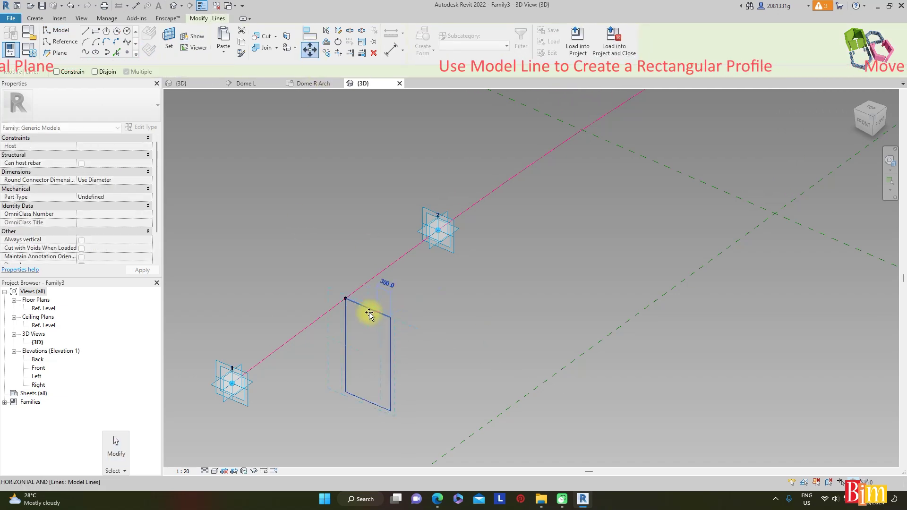
pyautogui.click(395, 320)
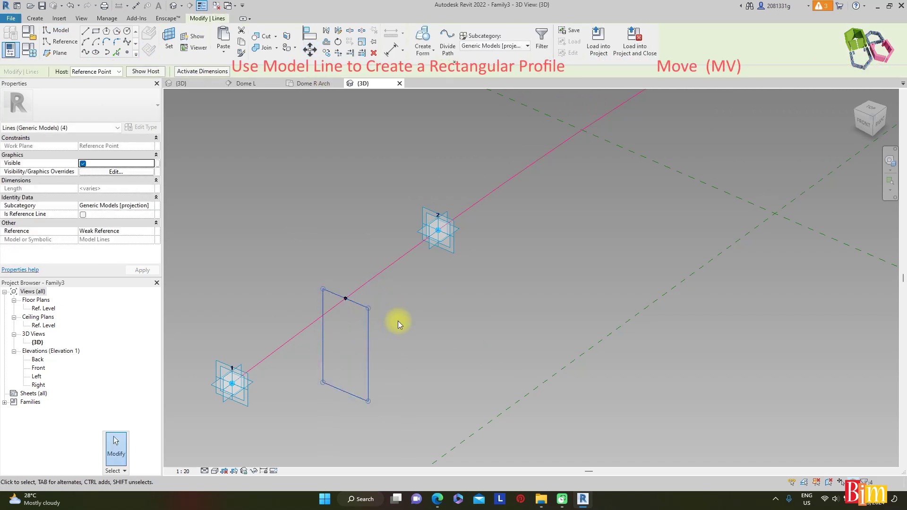
pyautogui.click(412, 320)
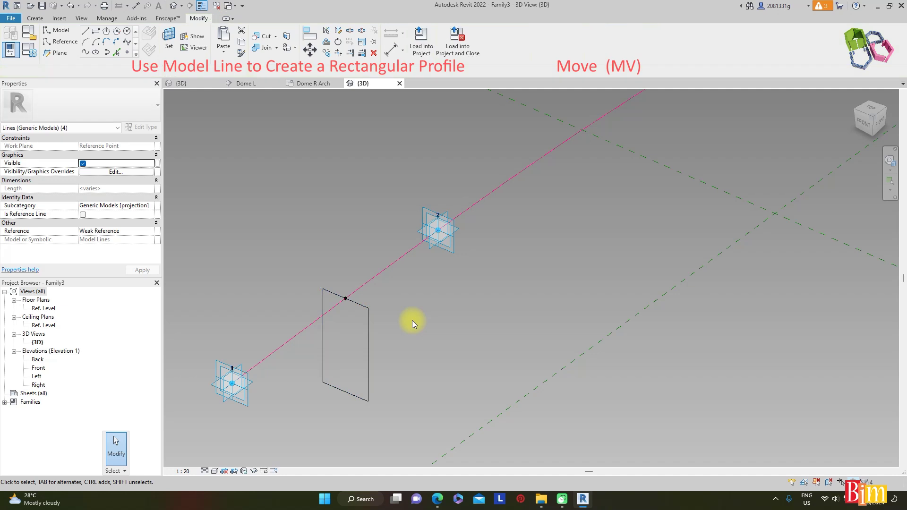
# - Dimension the profile's two vertical sides about the hosted point and set the dimensions equal
pyautogui.click(391, 52)
pyautogui.click(371, 326)
pyautogui.click(355, 261)
pyautogui.click(346, 270)
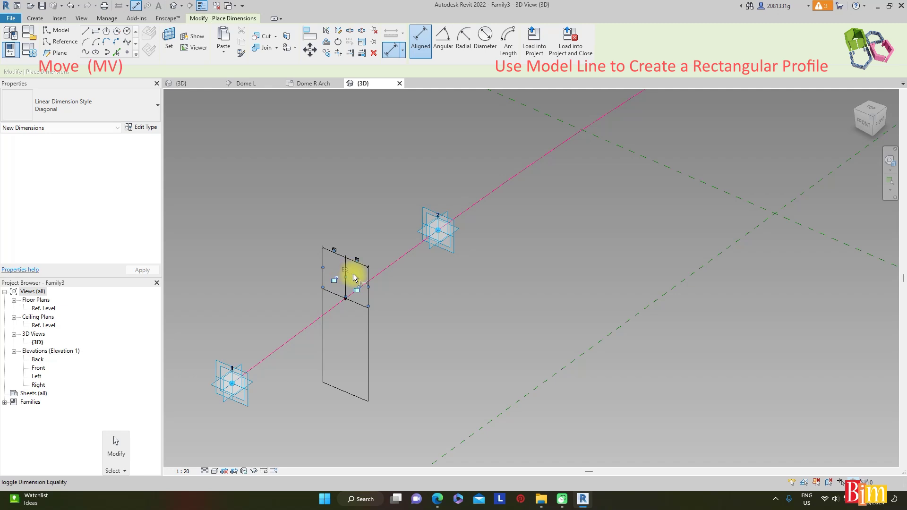
# - Dimension the overall width and the depth of the rectangular profile
pyautogui.scroll(3, 339, 274)
pyautogui.click(307, 334)
pyautogui.click(398, 361)
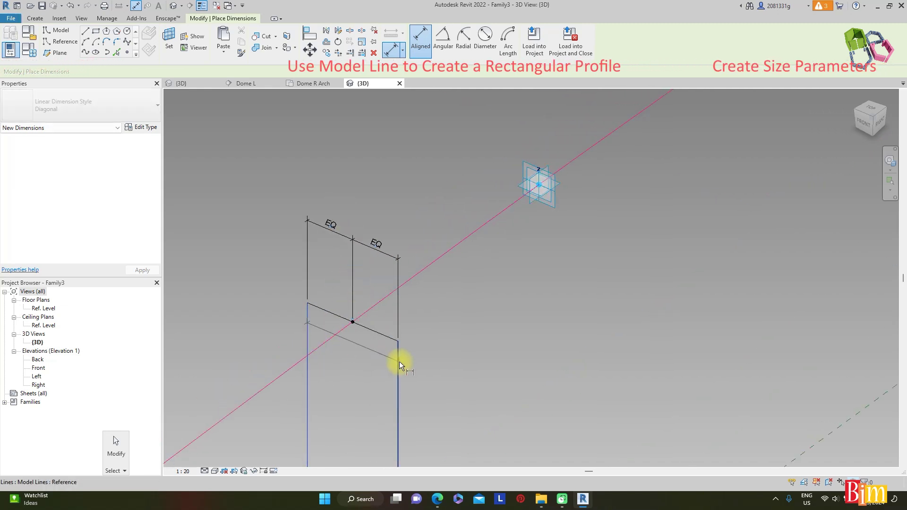
pyautogui.click(387, 229)
pyautogui.scroll(-2, 420, 218)
pyautogui.click(359, 274)
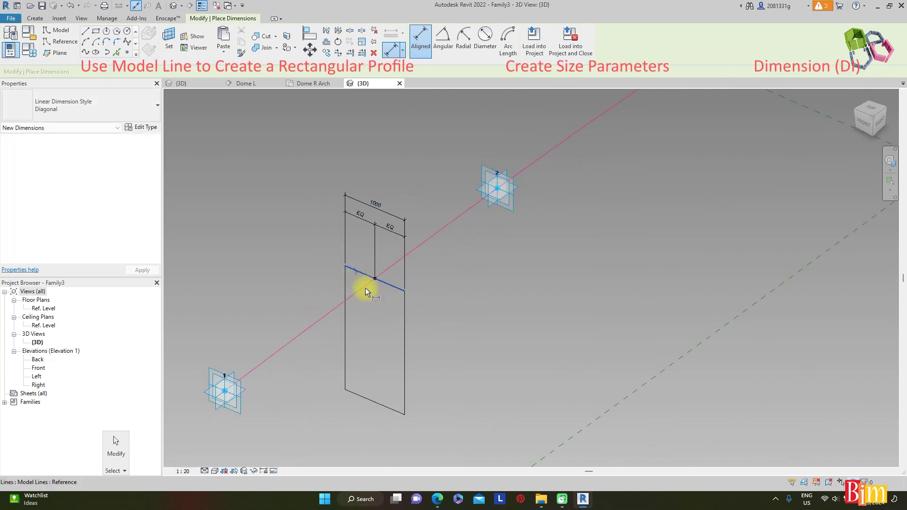
pyautogui.click(369, 400)
pyautogui.click(293, 268)
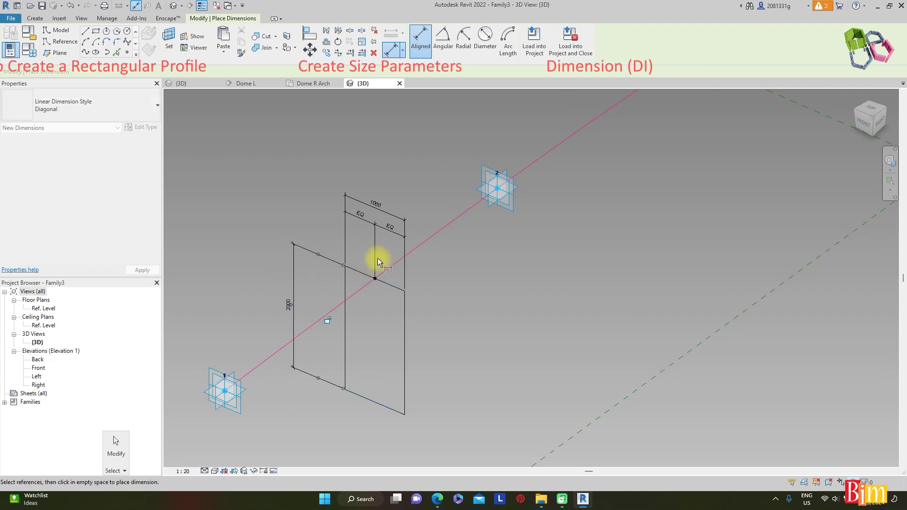
# - Label the profile's depth dimension with a new type parameter D and its width dimension with a new type parameter B
pyautogui.click(290, 307)
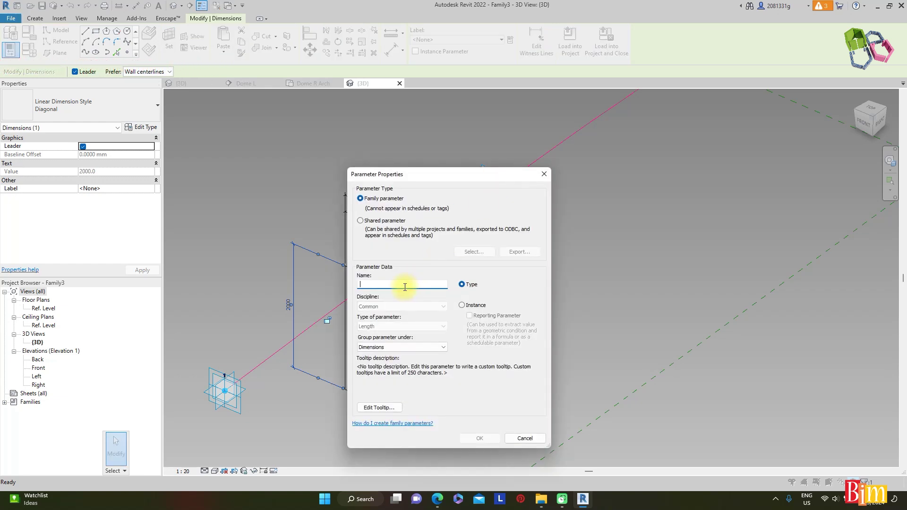
pyautogui.write('D')
pyautogui.click(492, 441)
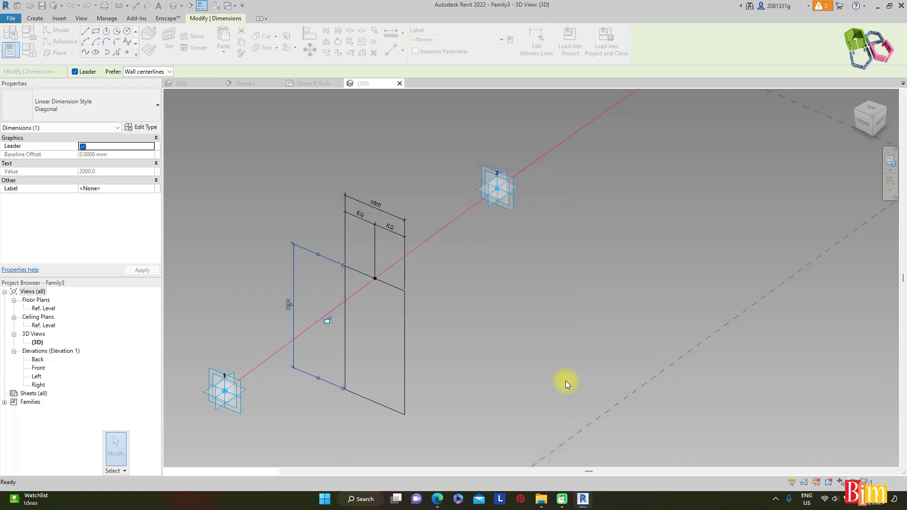
pyautogui.click(385, 209)
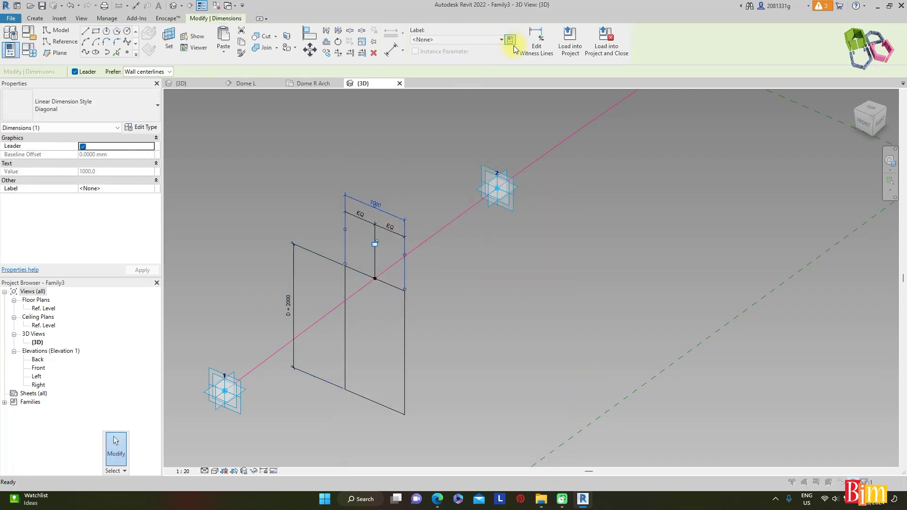
pyautogui.click(512, 41)
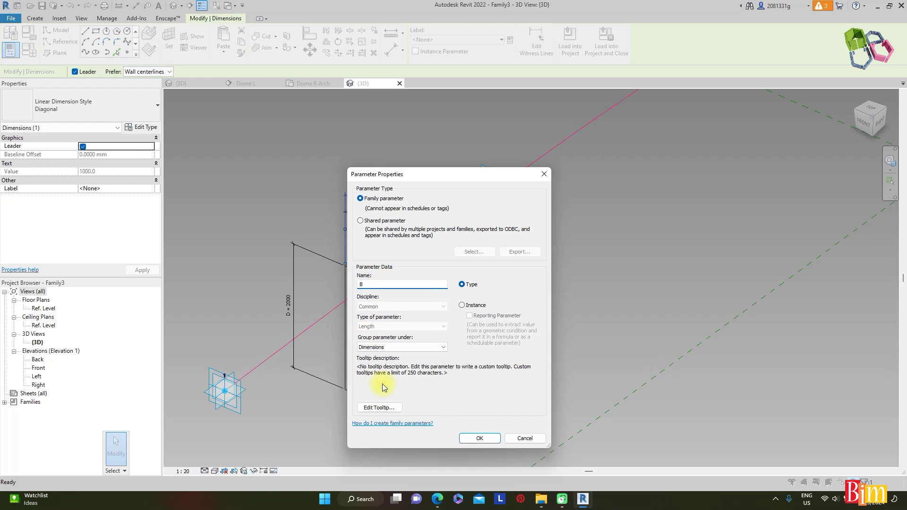
pyautogui.write('B')
pyautogui.click(484, 438)
pyautogui.click(495, 363)
# - Convert the four lines of the rectangular profile into reference lines
pyautogui.scroll(-2, 495, 362)
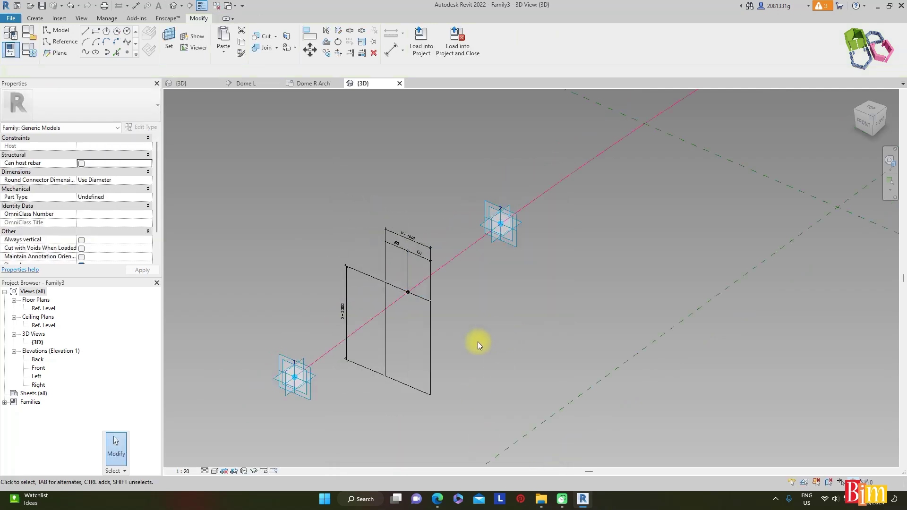
pyautogui.press('Tab')
pyautogui.click(426, 354)
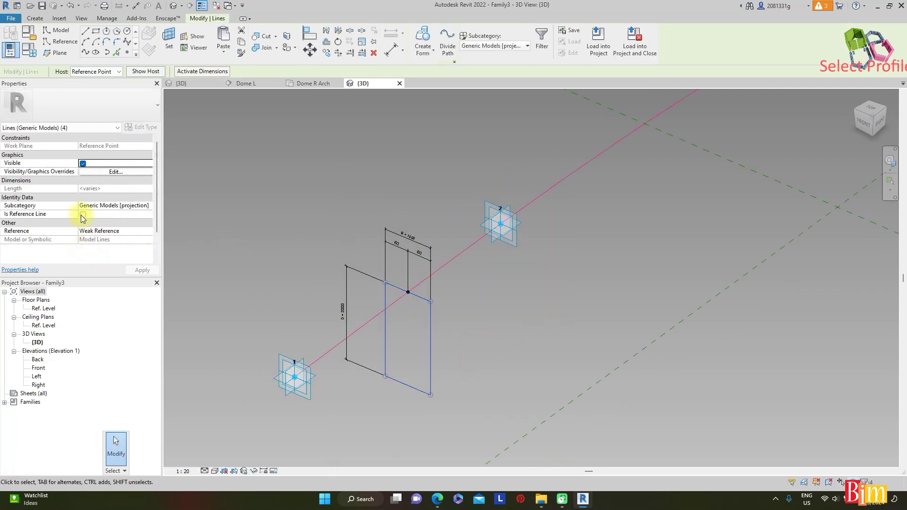
pyautogui.click(558, 325)
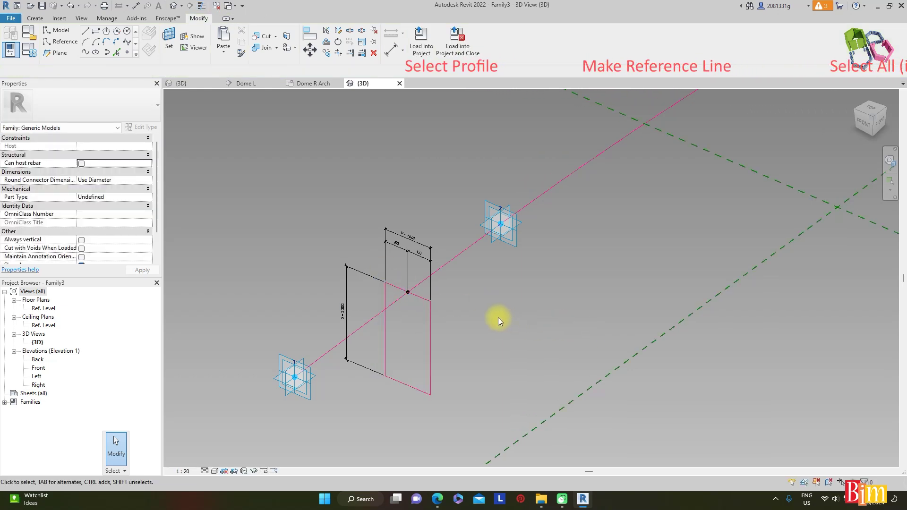
# - Copy the profile with its hosted point and dimensions to the far end of the spline, beside adaptive point 5
pyautogui.moveTo(316, 168); pyautogui.dragTo(468, 406)
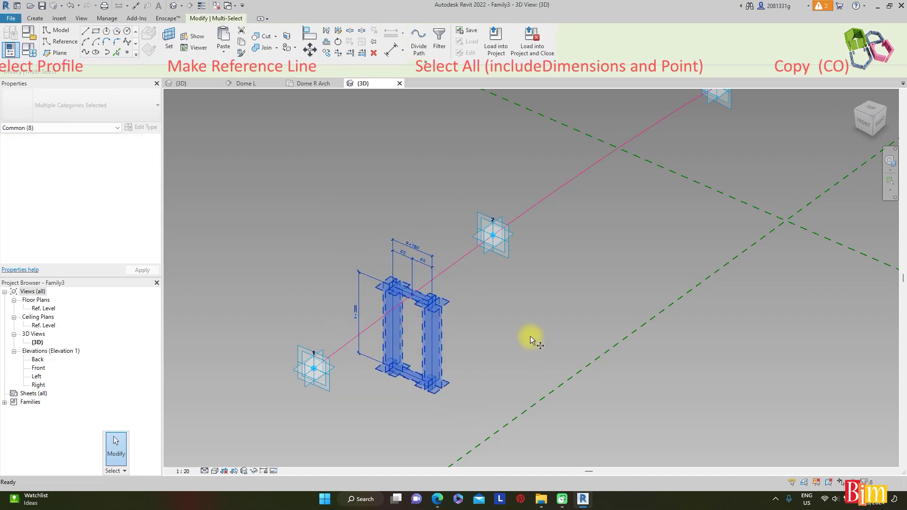
pyautogui.press('c')
pyautogui.press('o')
pyautogui.click(474, 342)
pyautogui.scroll(-3, 520, 326)
pyautogui.click(791, 210)
pyautogui.click(801, 189)
pyautogui.scroll(4, 745, 162)
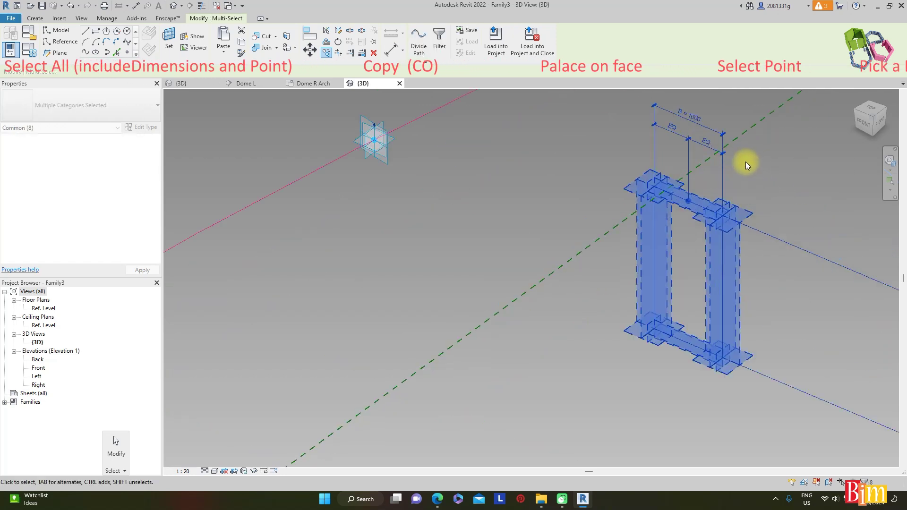
# - Rehost the copied profile's point onto the reference spline between adaptive points 4 and 5
pyautogui.moveTo(679, 164); pyautogui.dragTo(696, 221)
pyautogui.click(491, 46)
pyautogui.scroll(-4, 536, 243)
pyautogui.click(532, 165)
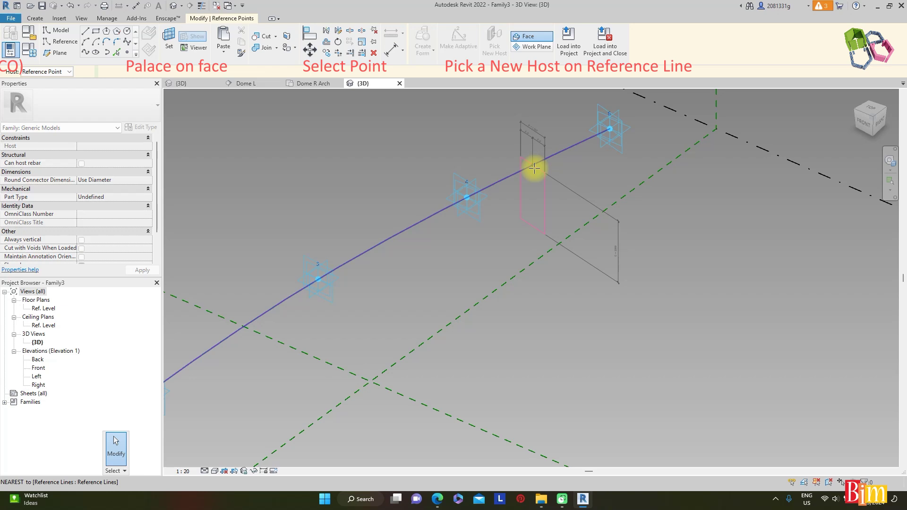
pyautogui.scroll(-2, 617, 198)
pyautogui.scroll(-2, 568, 290)
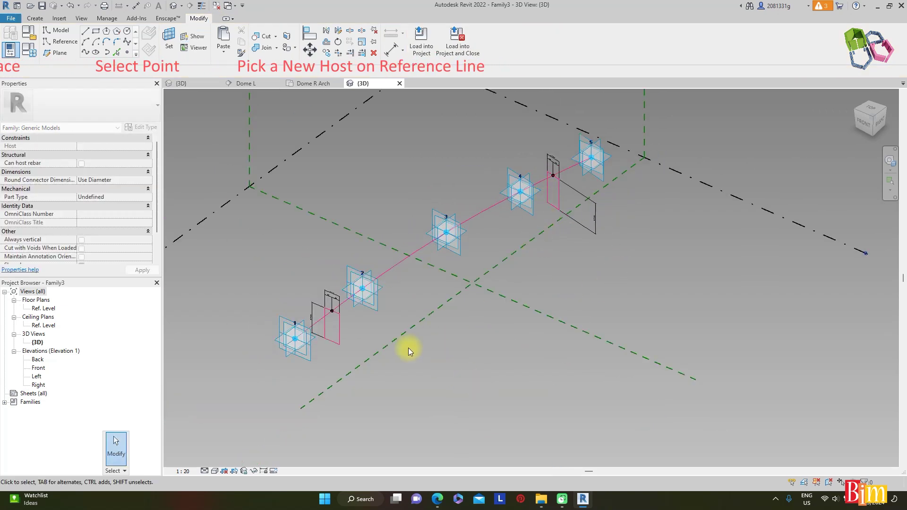
# - Create a solid form from both rectangular profiles and the reference spline through the adaptive points
pyautogui.scroll(3, 548, 231)
pyautogui.click(559, 202)
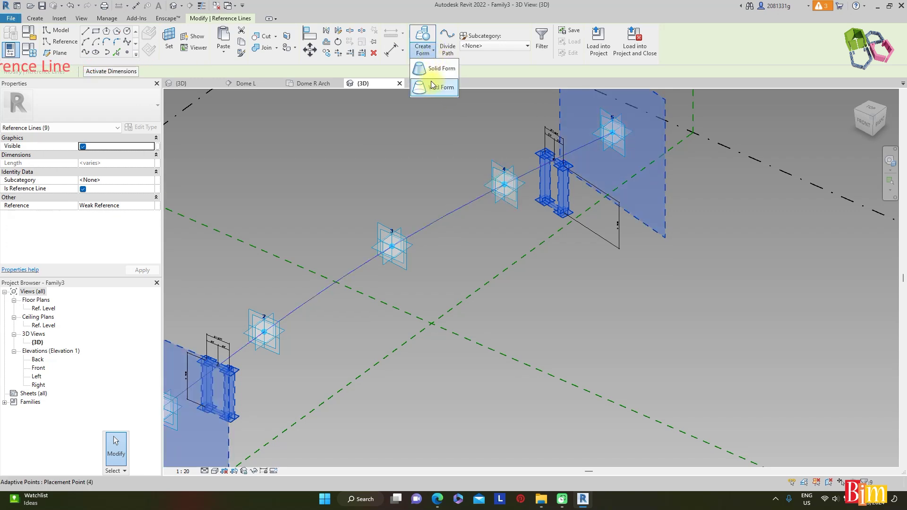
pyautogui.click(656, 290)
pyautogui.scroll(-2, 611, 276)
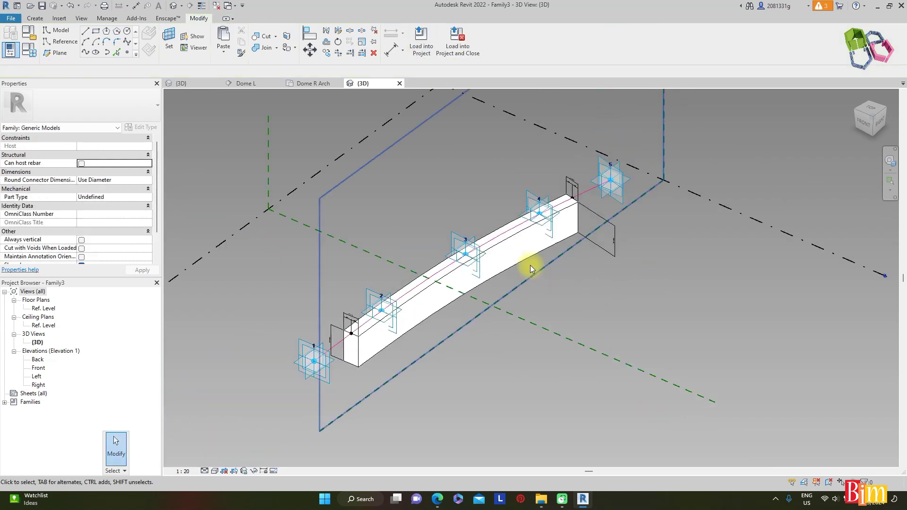
# - Associate the solid form's material with a new type parameter named Arch Hanger Mat
pyautogui.click(514, 265)
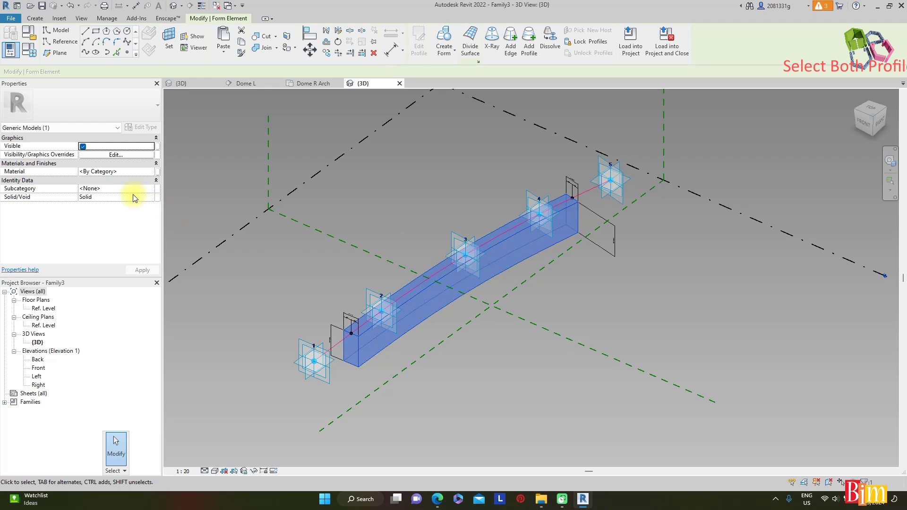
pyautogui.click(158, 173)
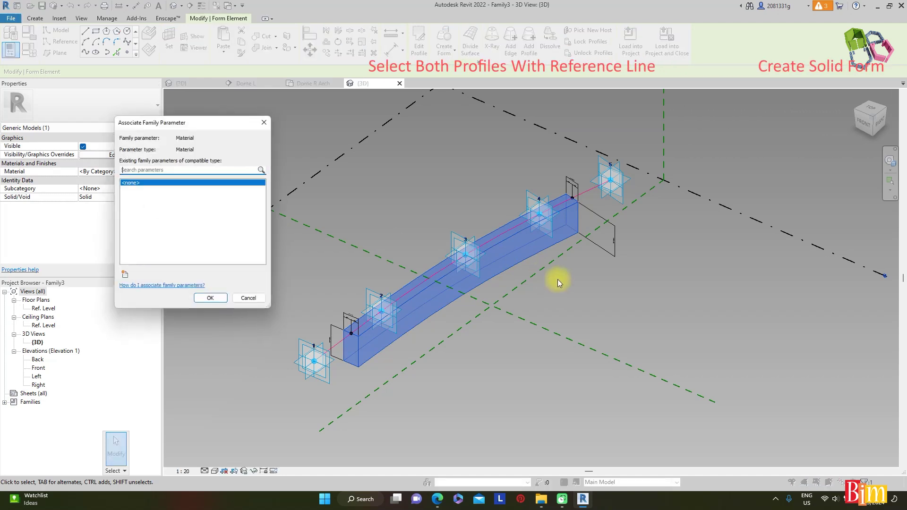
pyautogui.click(123, 276)
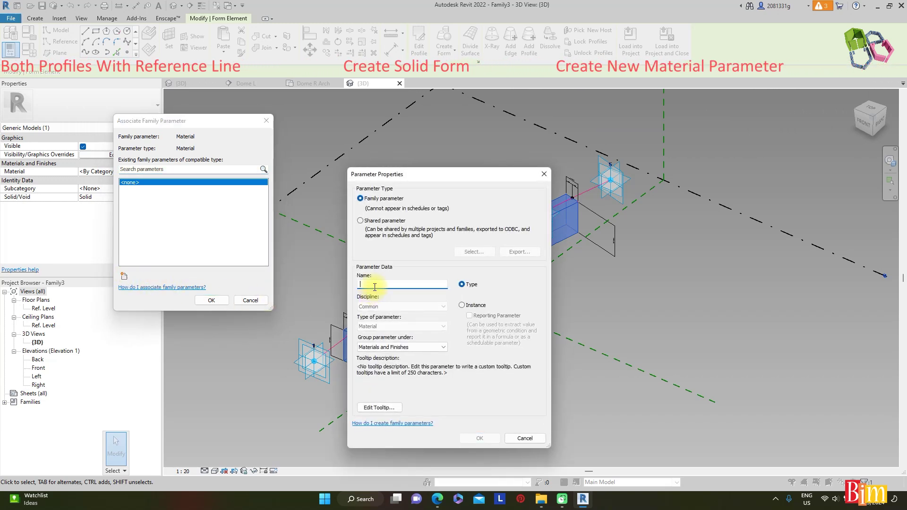
pyautogui.write('A')
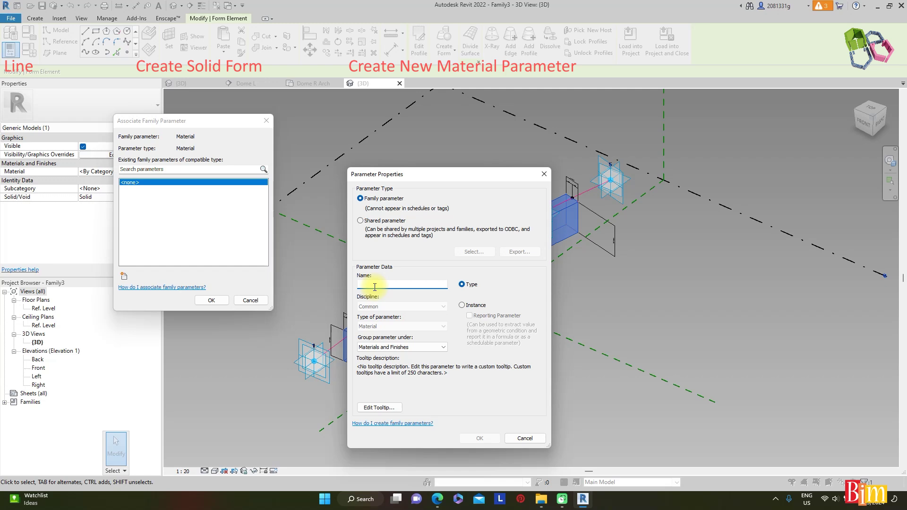
pyautogui.write('rch Hanger Mat')
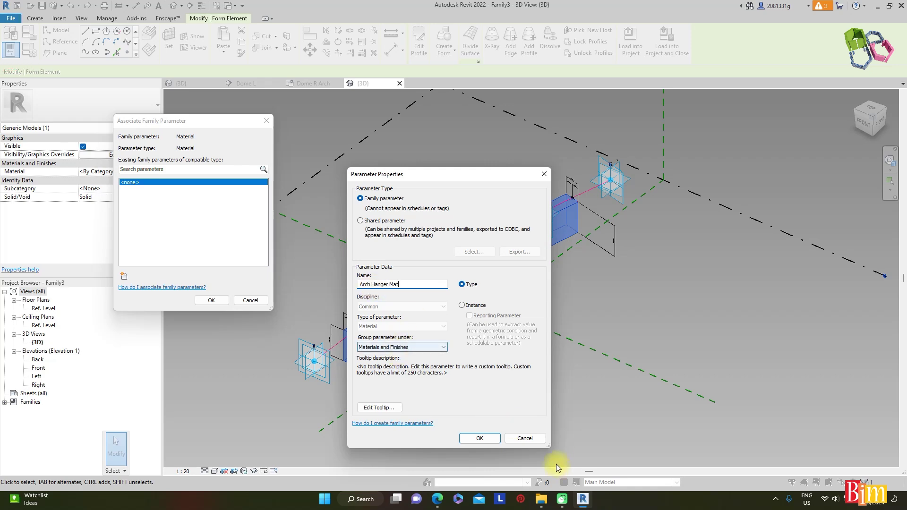
pyautogui.click(491, 442)
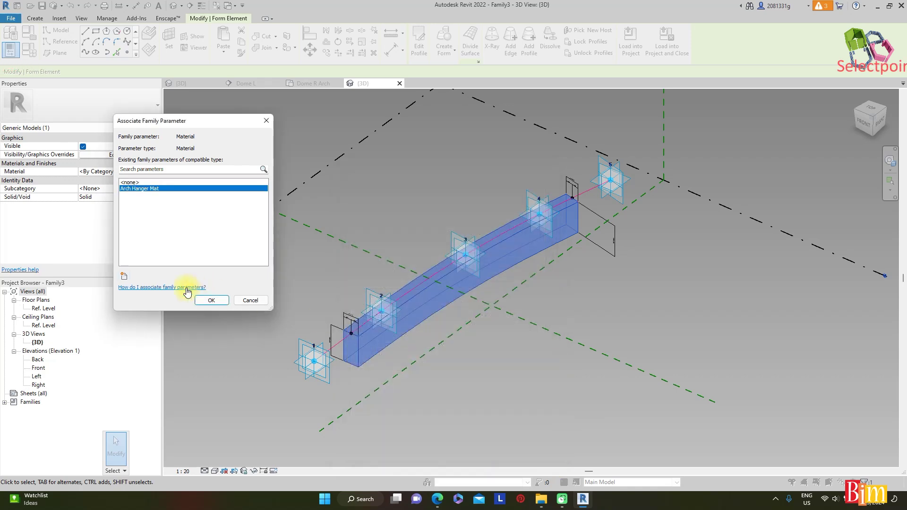
pyautogui.click(212, 300)
pyautogui.click(483, 382)
# - Set the normalized curve parameter of the first profile's hosted point, near adaptive point 1, to 0
pyautogui.scroll(6, 338, 325)
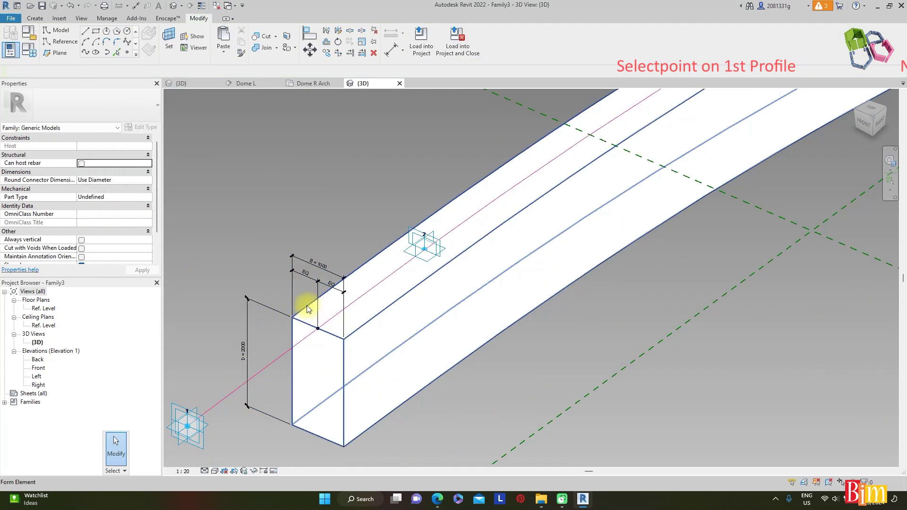
pyautogui.click(320, 330)
pyautogui.scroll(-3, 429, 295)
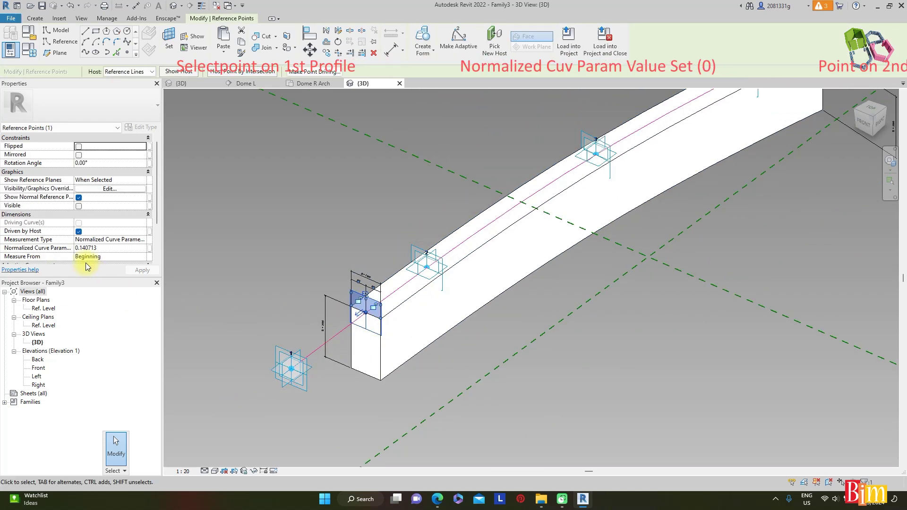
pyautogui.click(106, 249)
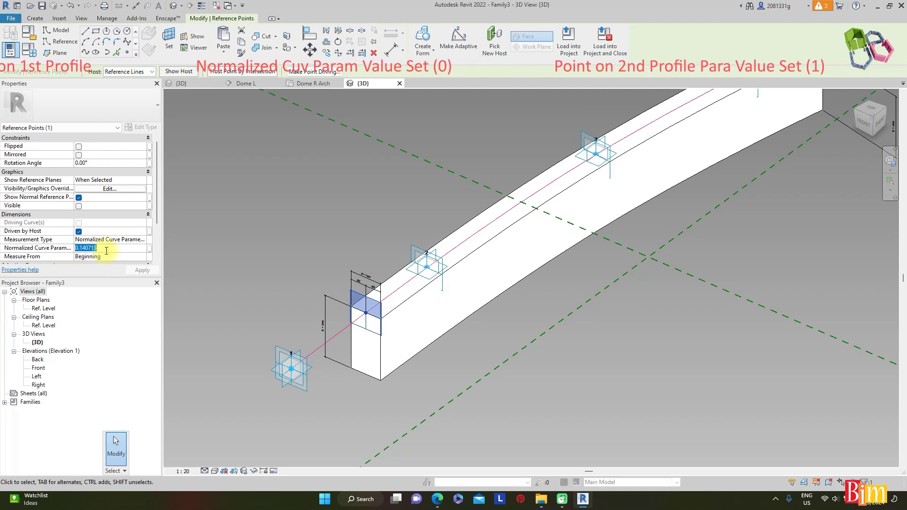
pyautogui.write('0')
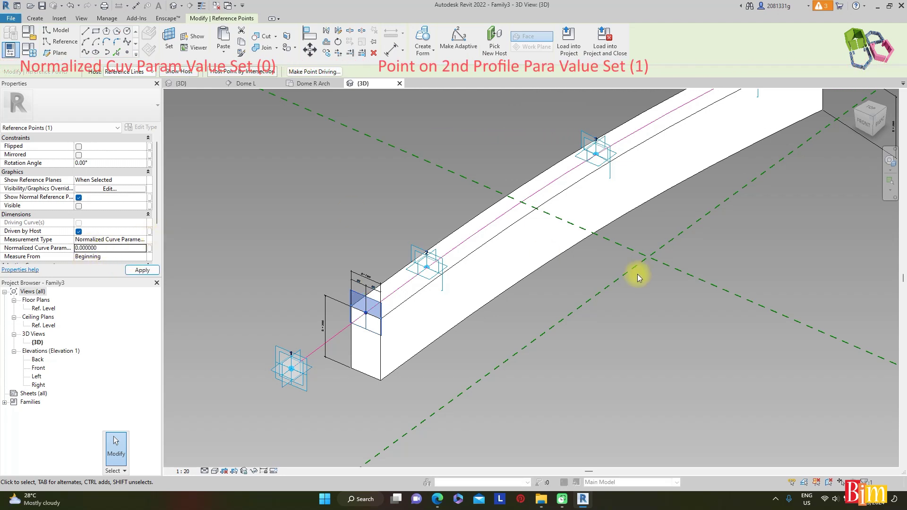
# - Set the normalized curve parameter of the second profile's hosted point, near adaptive point 5, to 1
pyautogui.scroll(-4, 452, 354)
pyautogui.scroll(3, 621, 205)
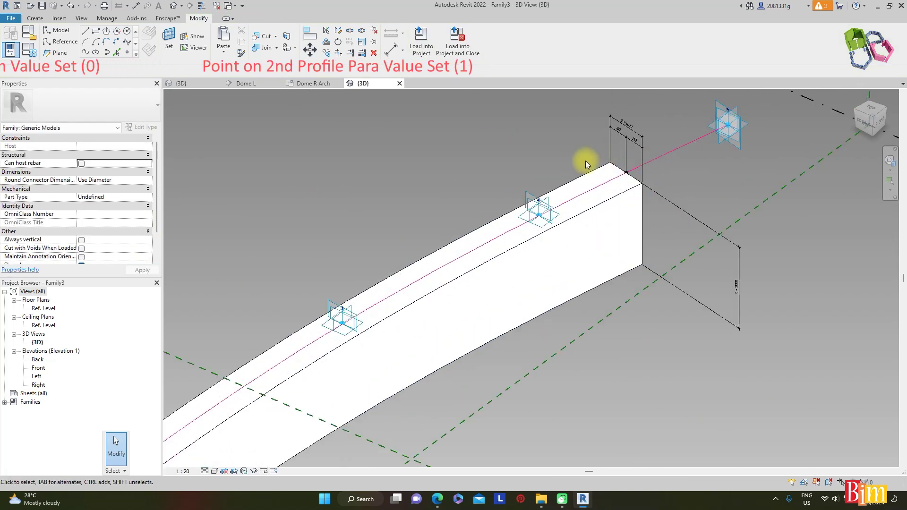
pyautogui.click(626, 172)
pyautogui.click(109, 248)
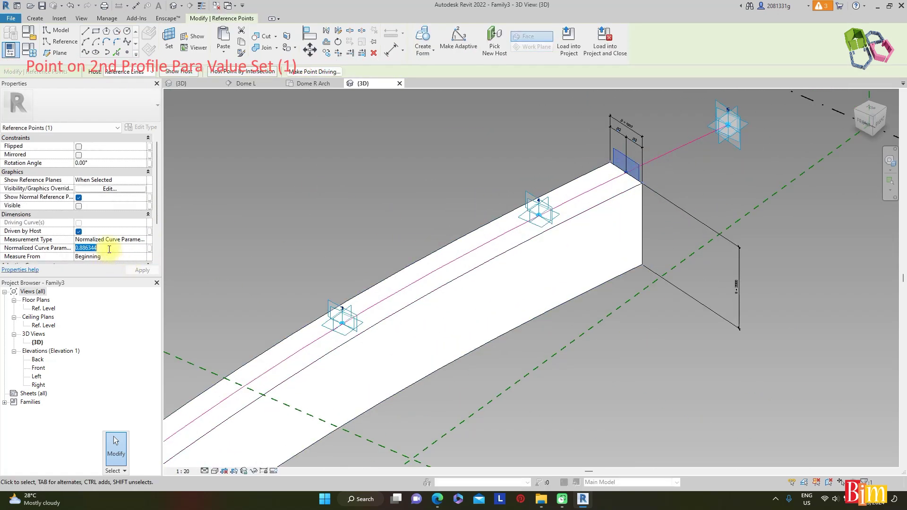
pyautogui.scroll(-8, 557, 418)
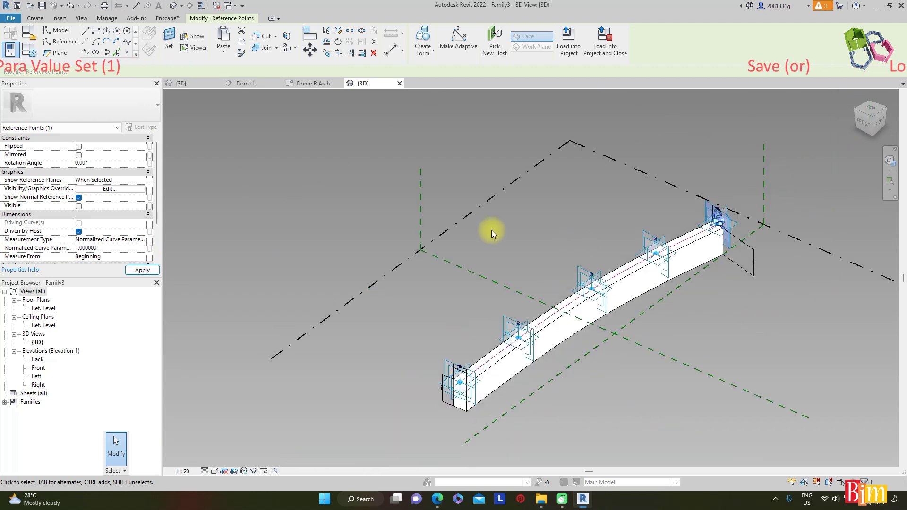
pyautogui.click(668, 384)
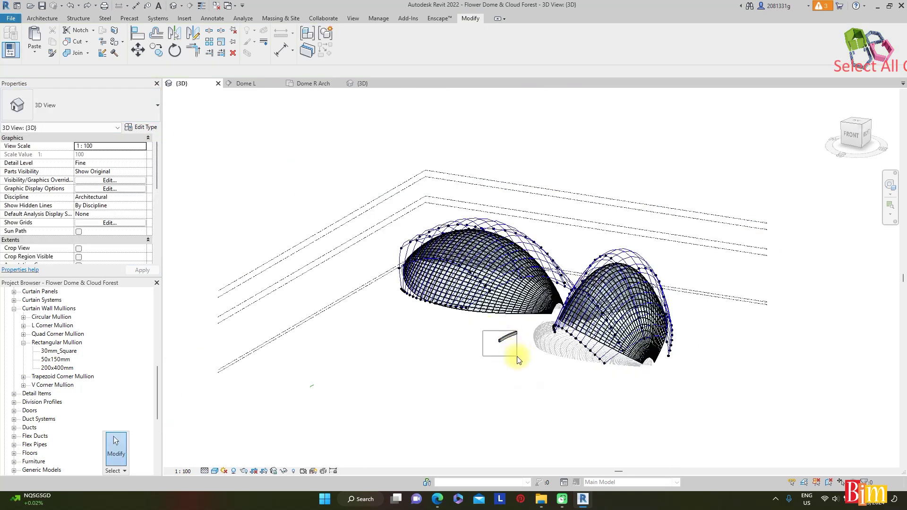
# - Select all dome components, filter out Generic Models and Mass, and temporarily hide the curtain panels, systems and mullions
pyautogui.moveTo(514, 351); pyautogui.dragTo(513, 351)
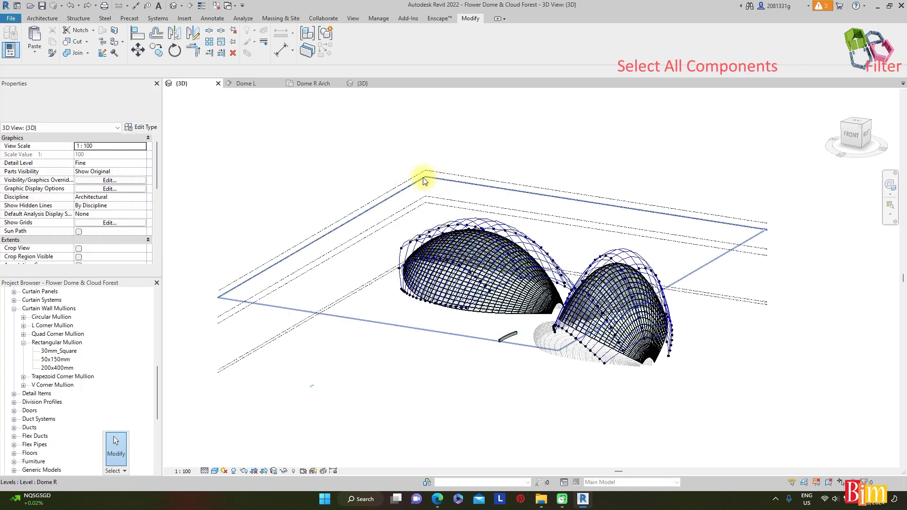
pyautogui.moveTo(356, 141); pyautogui.dragTo(681, 362)
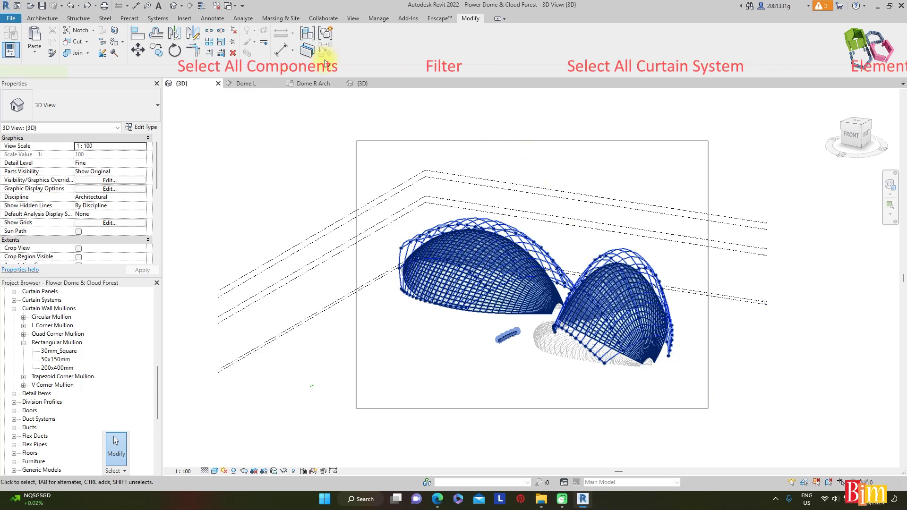
pyautogui.click(386, 34)
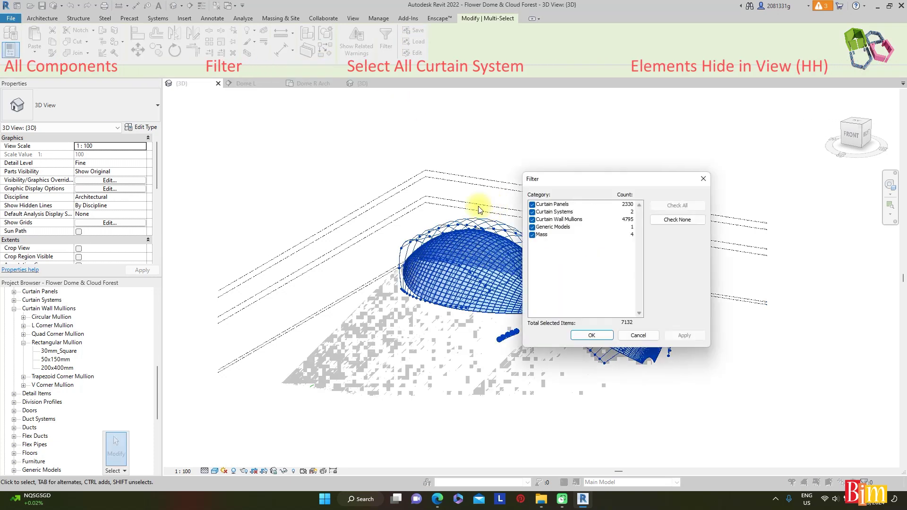
pyautogui.click(533, 227)
pyautogui.click(532, 235)
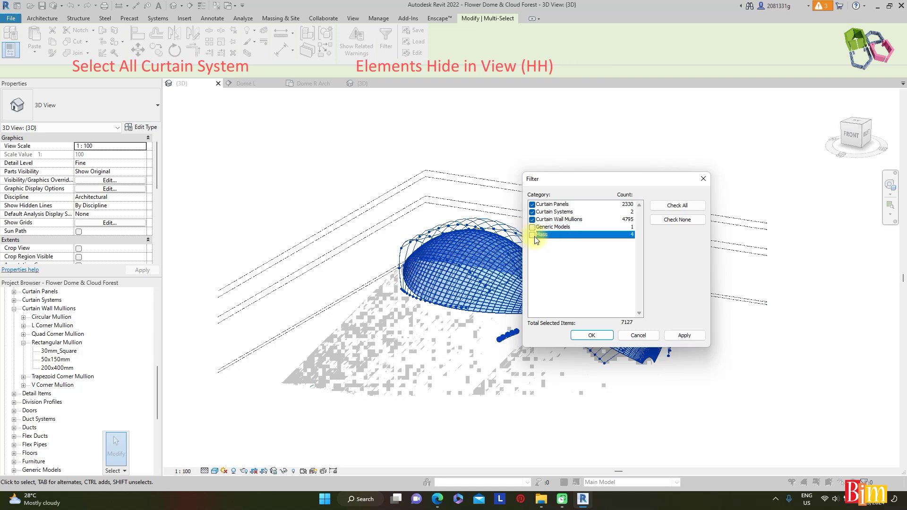
pyautogui.click(597, 337)
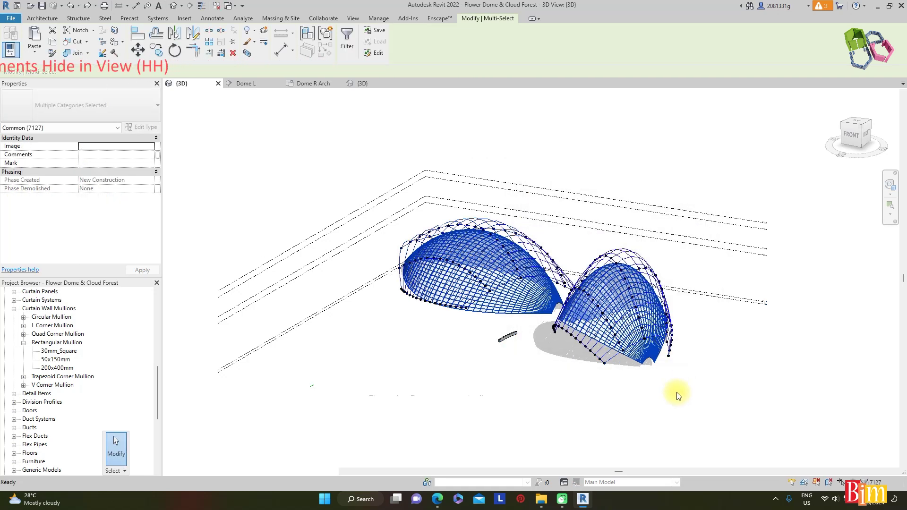
pyautogui.press('h')
pyautogui.press('h')
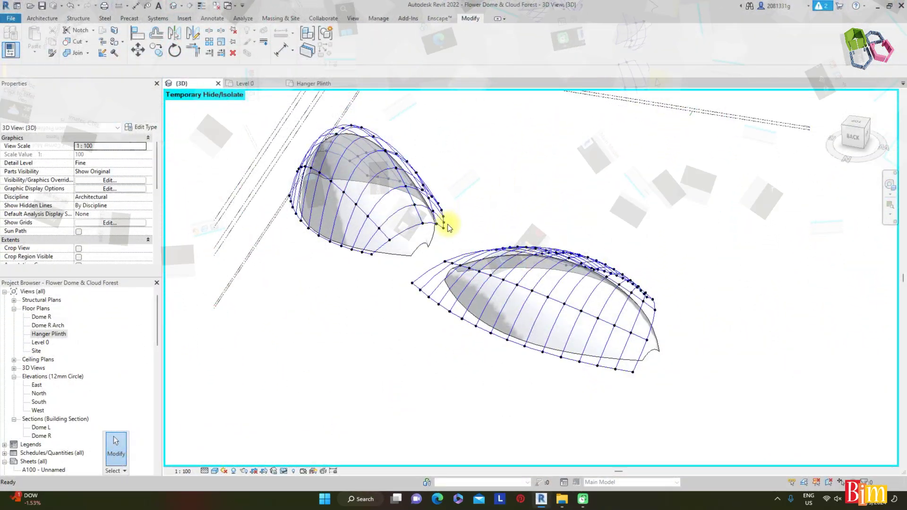
# - Edit the Mass R Hanger mass in place and place a Family3 hanger through the five nodes of the smallest arch at the dome's notched end
pyautogui.scroll(2, 447, 224)
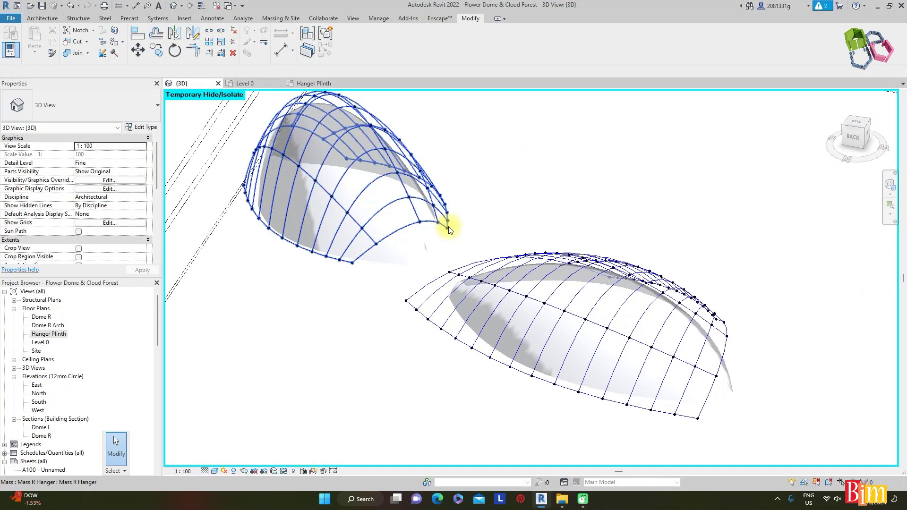
pyautogui.click(446, 226)
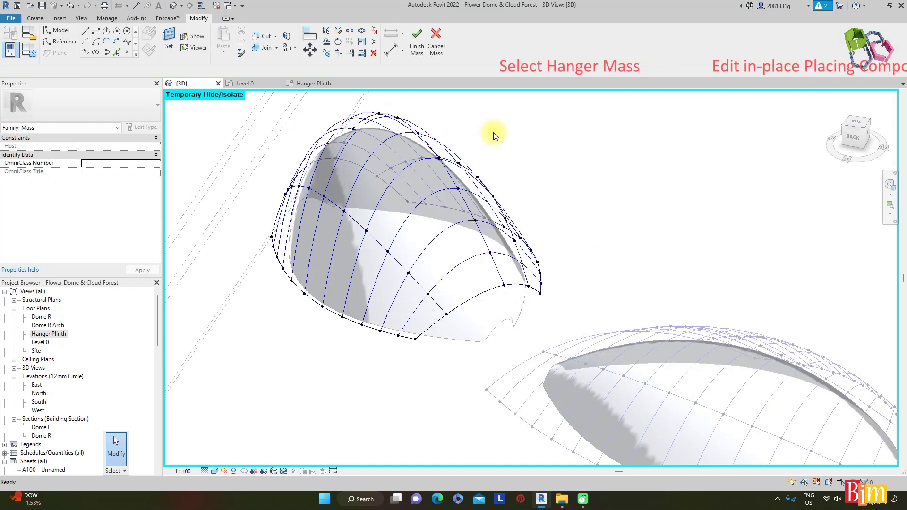
pyautogui.press('c')
pyautogui.press('m')
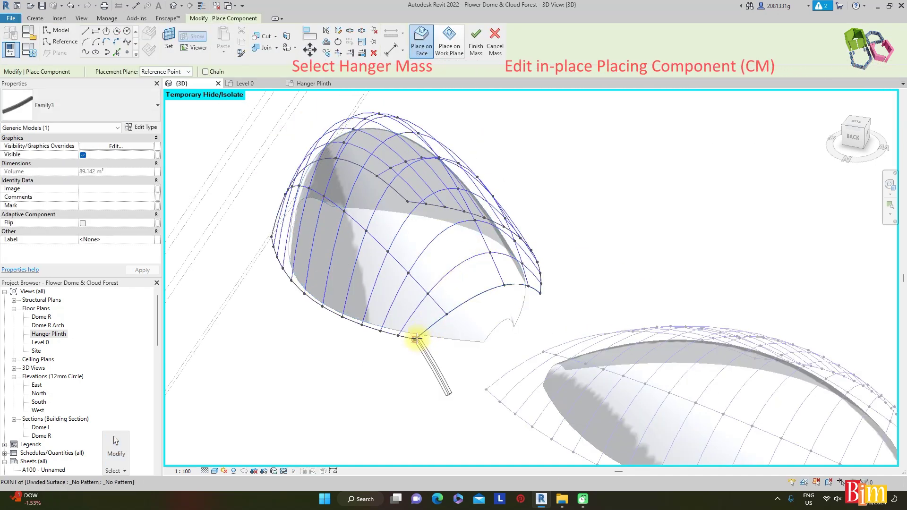
pyautogui.click(447, 318)
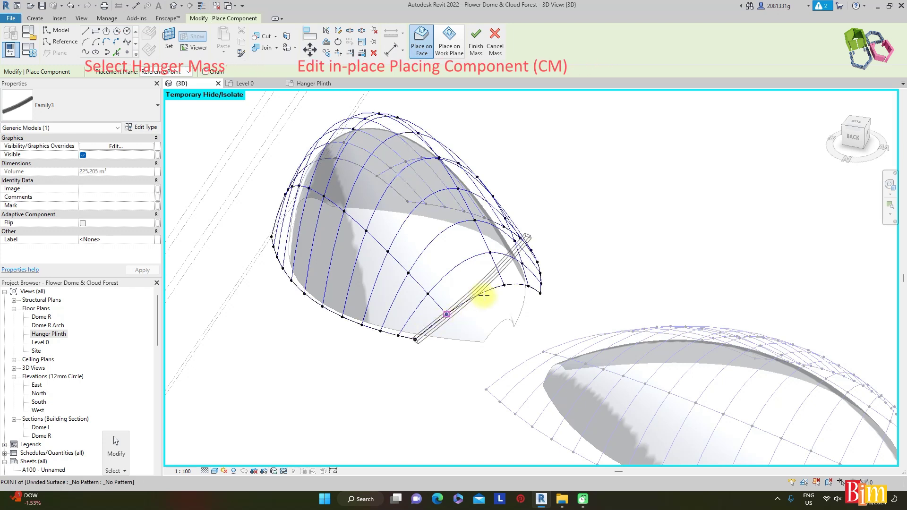
pyautogui.click(504, 284)
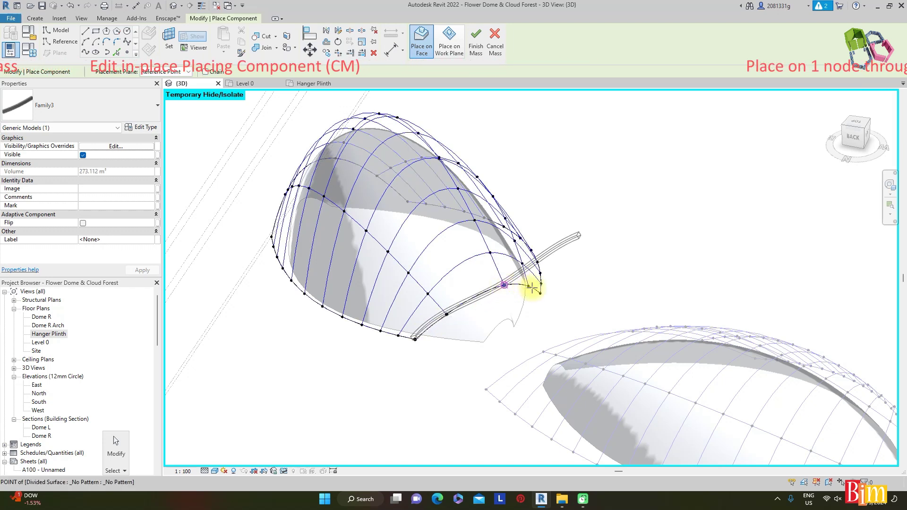
pyautogui.click(530, 287)
pyautogui.click(541, 290)
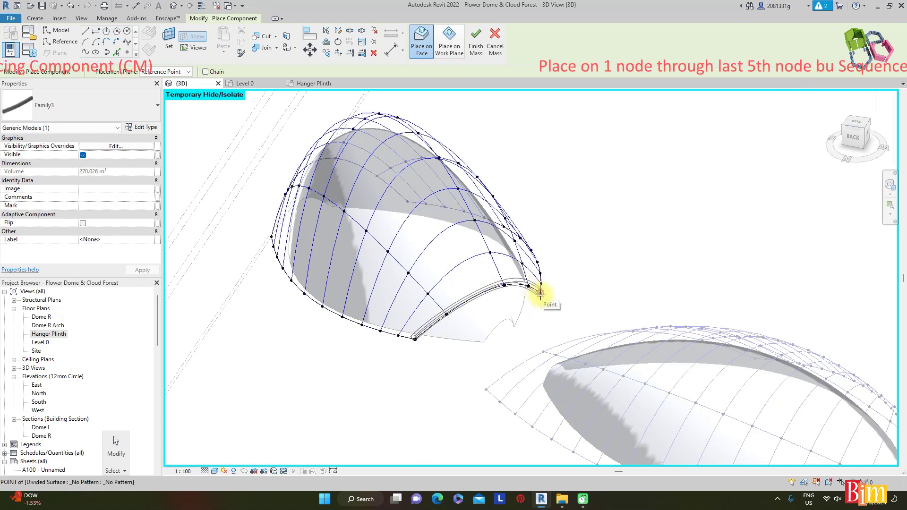
# - Place Family3 hangers through the five nodes of the second and third arches from the dome's notched end
pyautogui.click(398, 336)
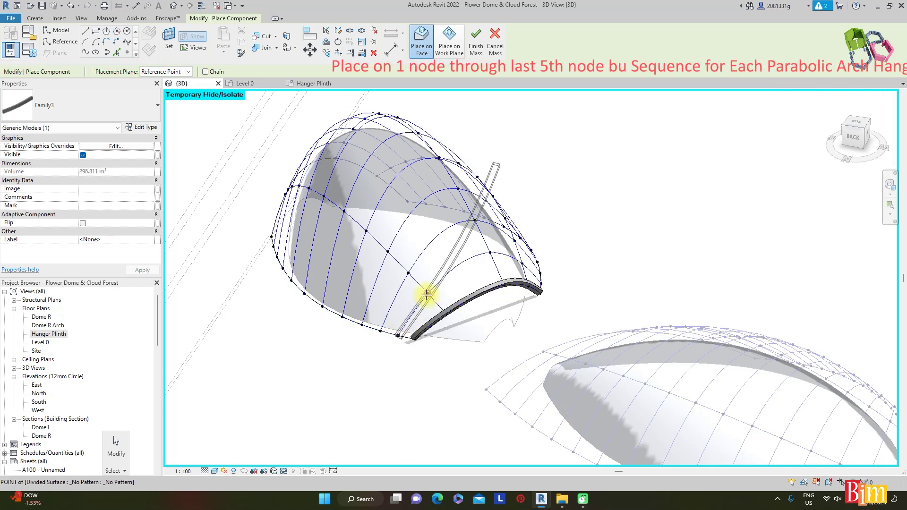
pyautogui.click(491, 254)
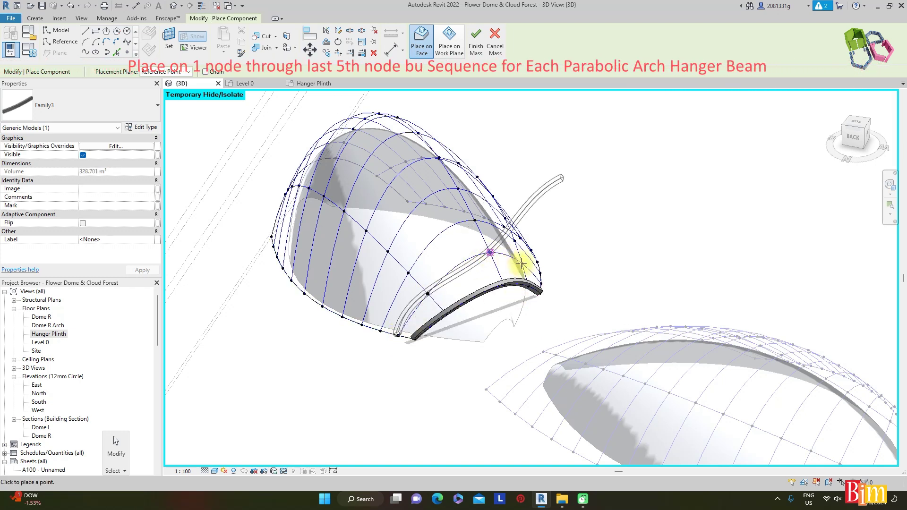
pyautogui.click(541, 282)
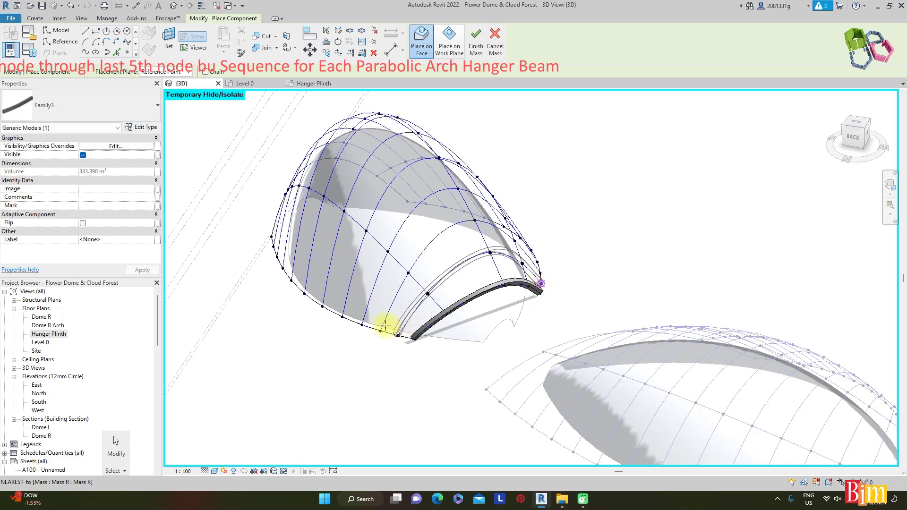
pyautogui.click(380, 330)
pyautogui.click(475, 220)
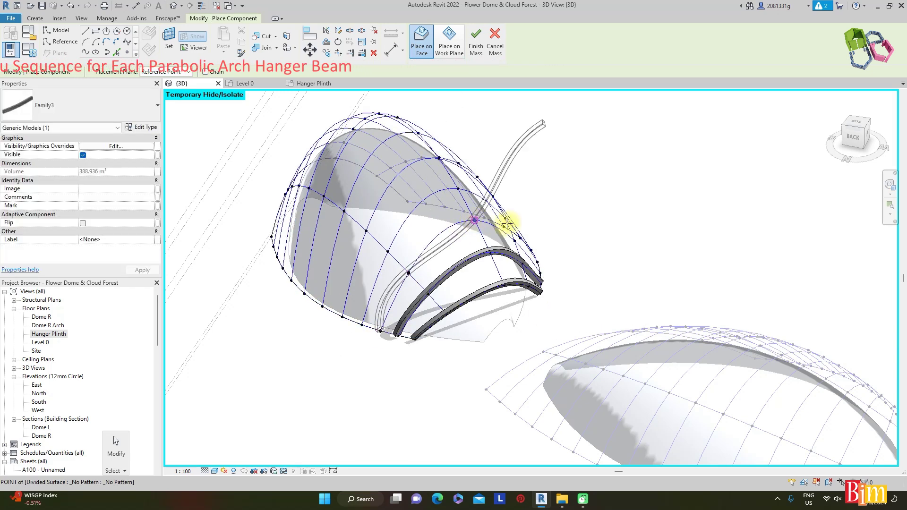
pyautogui.click(542, 274)
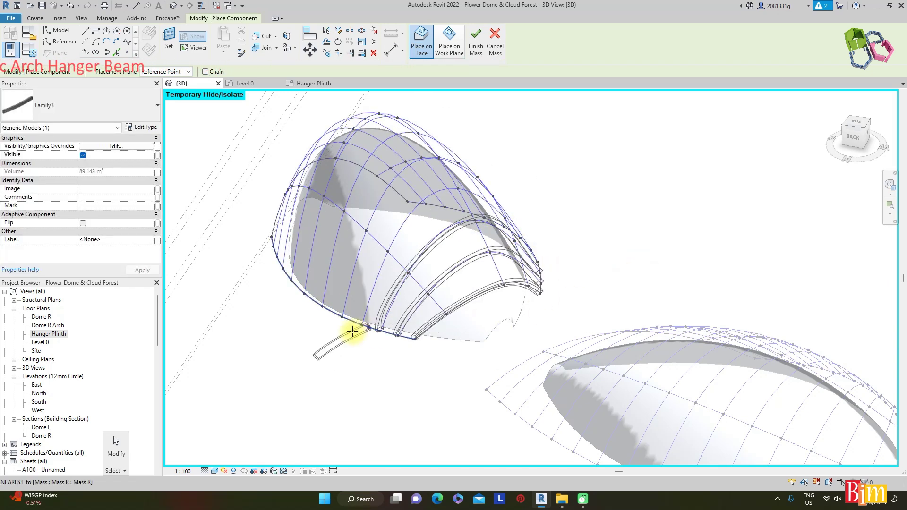
# - Place a Family3 hanger through the five nodes of the fourth arch from the dome's notched end
pyautogui.click(362, 325)
pyautogui.click(386, 253)
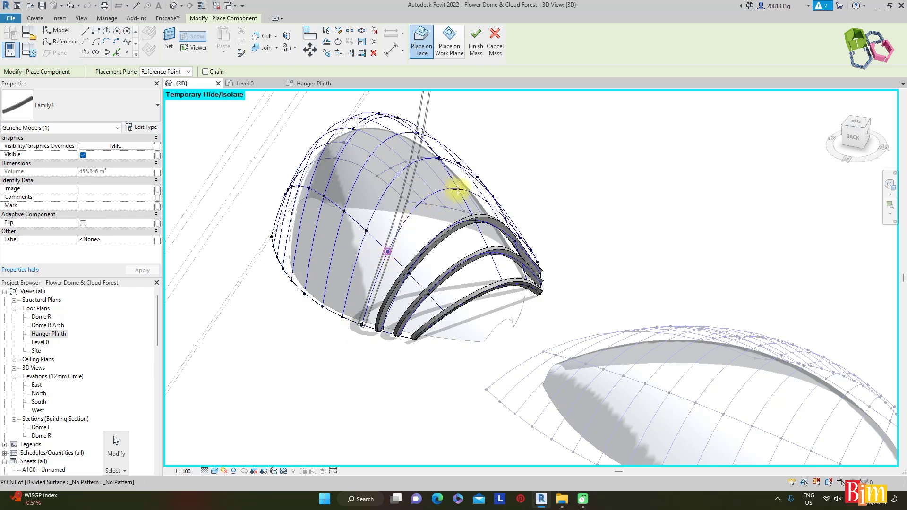
pyautogui.scroll(3, 543, 267)
pyautogui.click(531, 253)
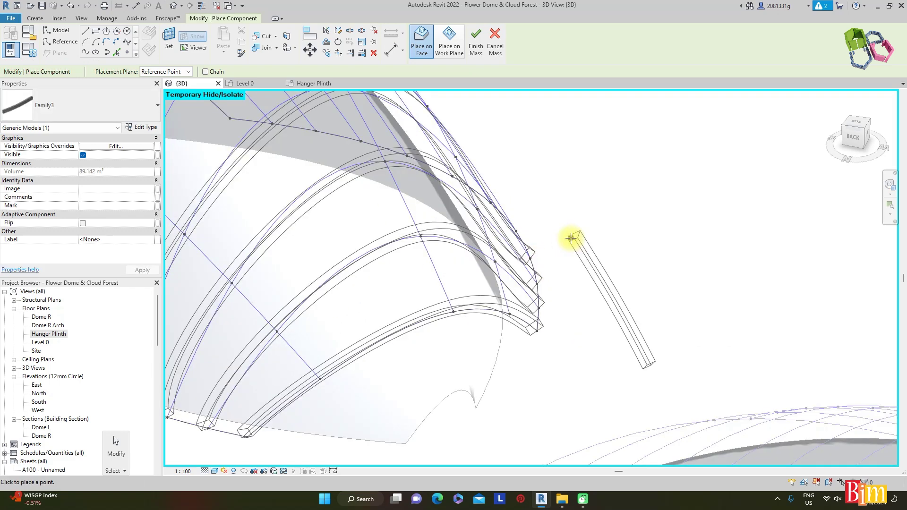
# - Restart component placement and place Family3 hangers through the five nodes of the fifth and sixth arches from the right dome's notched end
pyautogui.press('Escape')
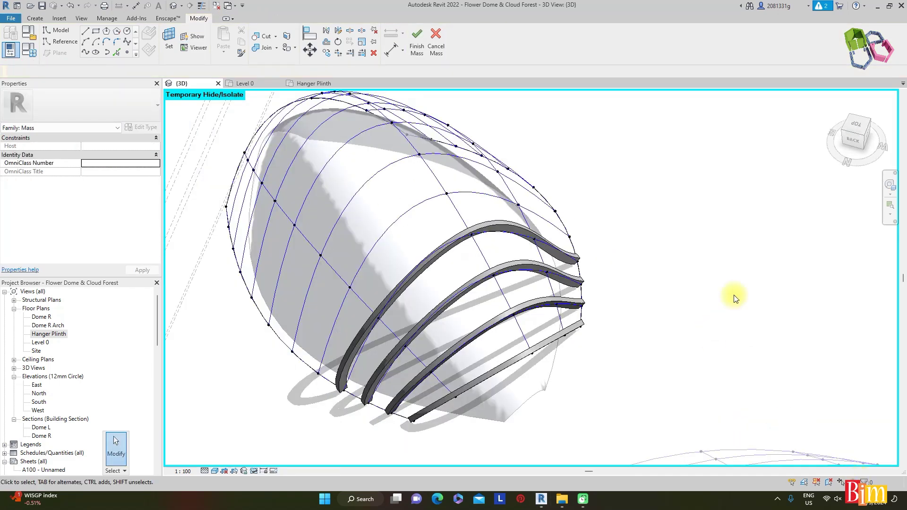
pyautogui.press('Return')
pyautogui.click(318, 373)
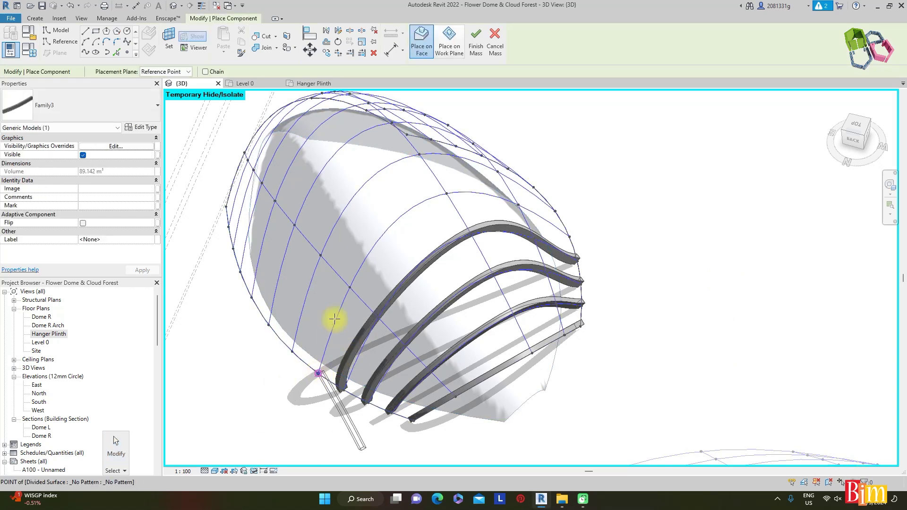
pyautogui.click(446, 193)
pyautogui.click(570, 234)
pyautogui.click(321, 255)
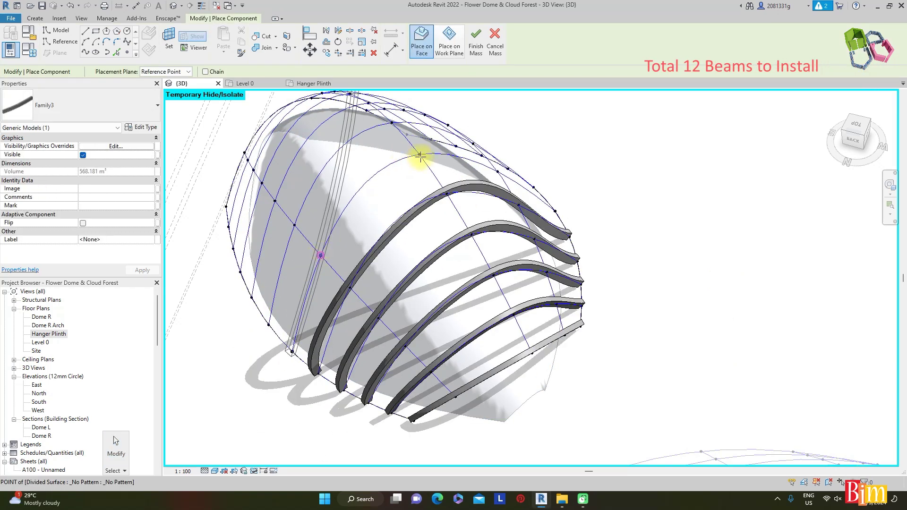
pyautogui.click(419, 154)
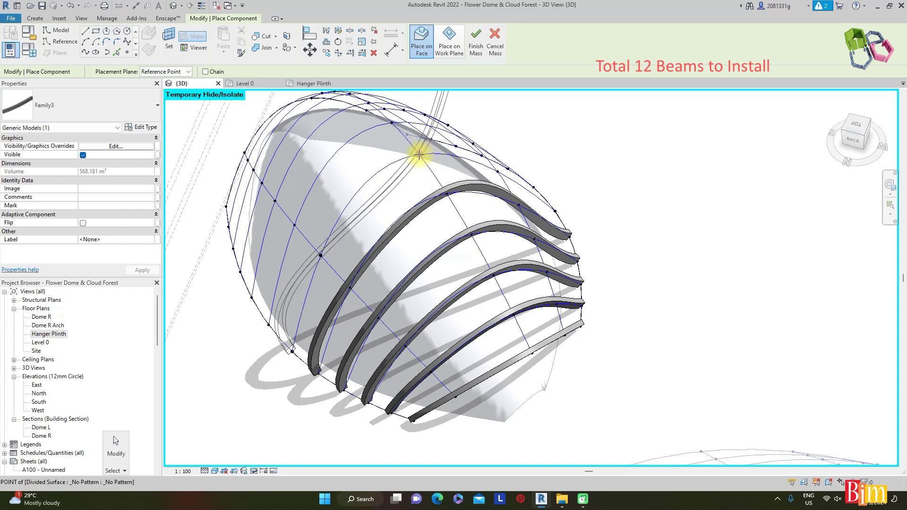
pyautogui.click(554, 212)
# - Place Family3 hangers through the five nodes of the seventh and eighth arches from the right dome's notched end
pyautogui.click(269, 325)
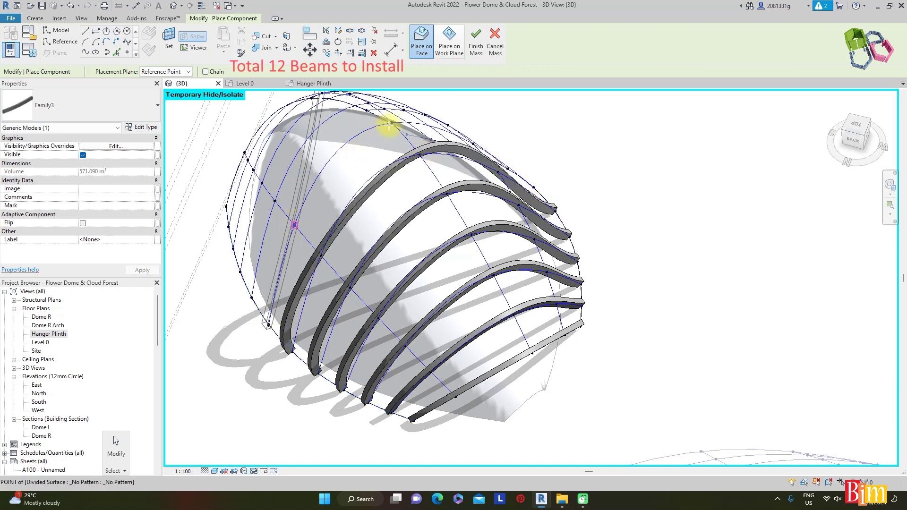
pyautogui.click(474, 143)
pyautogui.click(533, 187)
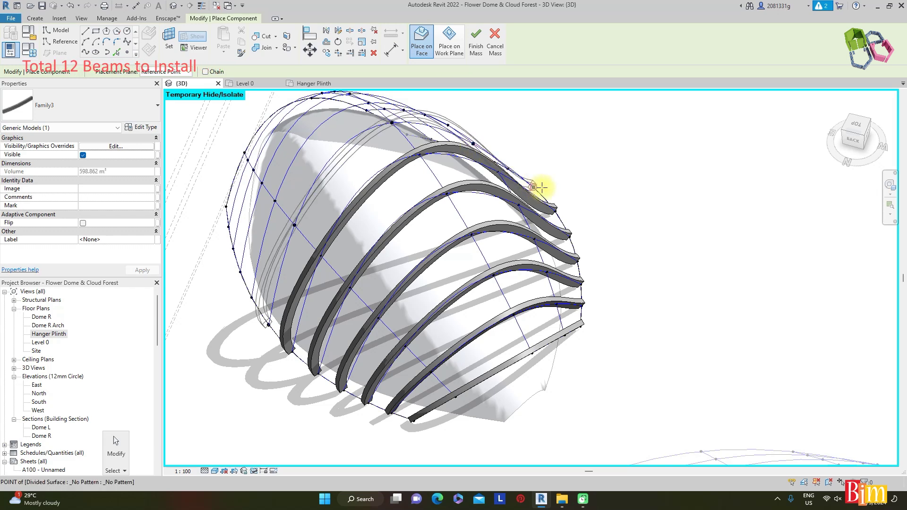
pyautogui.keyDown('shift'); pyautogui.moveTo(533, 186); pyautogui.dragTo(548, 203, button='middle'); pyautogui.keyUp('shift')
pyautogui.click(337, 340)
pyautogui.scroll(-1, 309, 265)
pyautogui.click(354, 263)
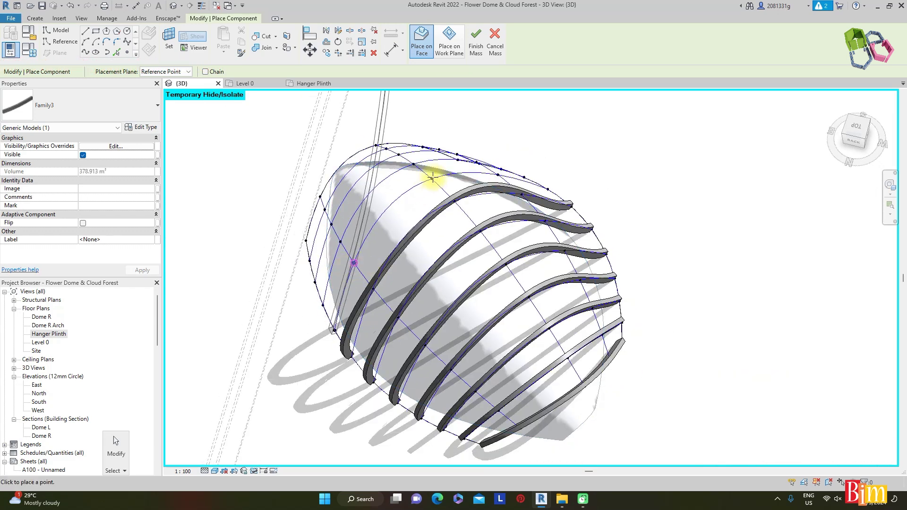
pyautogui.click(432, 178)
pyautogui.click(497, 174)
pyautogui.click(547, 189)
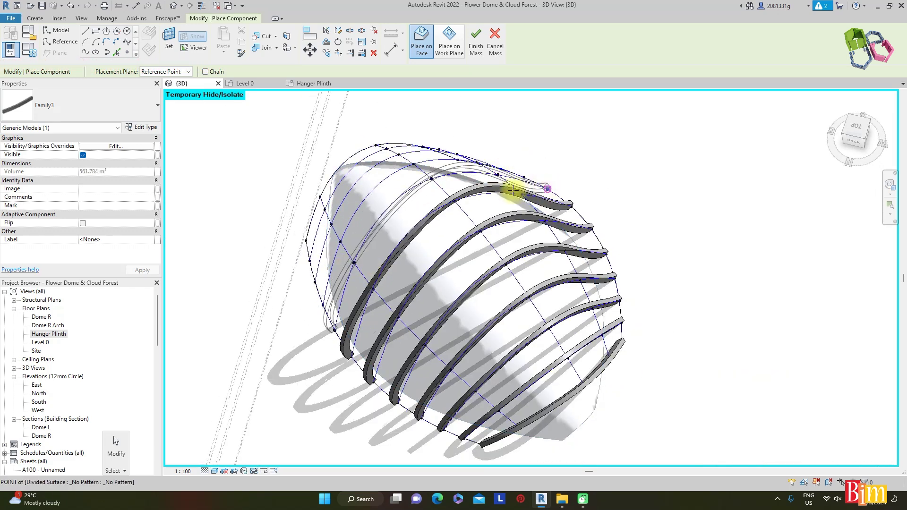
# - Place Family3 hangers through the five nodes of the ninth and tenth arches from the right dome's notched end
pyautogui.keyDown('shift'); pyautogui.moveTo(328, 307); pyautogui.dragTo(316, 274, button='middle'); pyautogui.keyUp('shift')
pyautogui.click(315, 274)
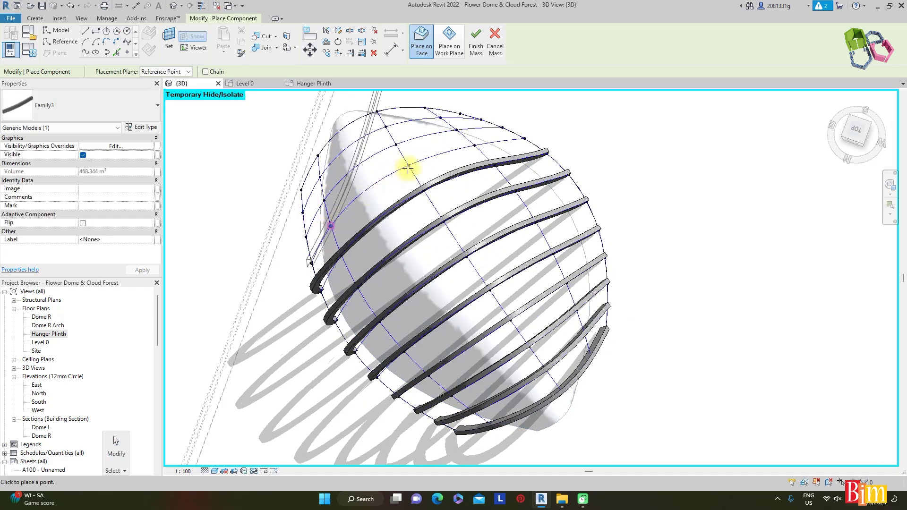
pyautogui.click(474, 145)
pyautogui.click(525, 138)
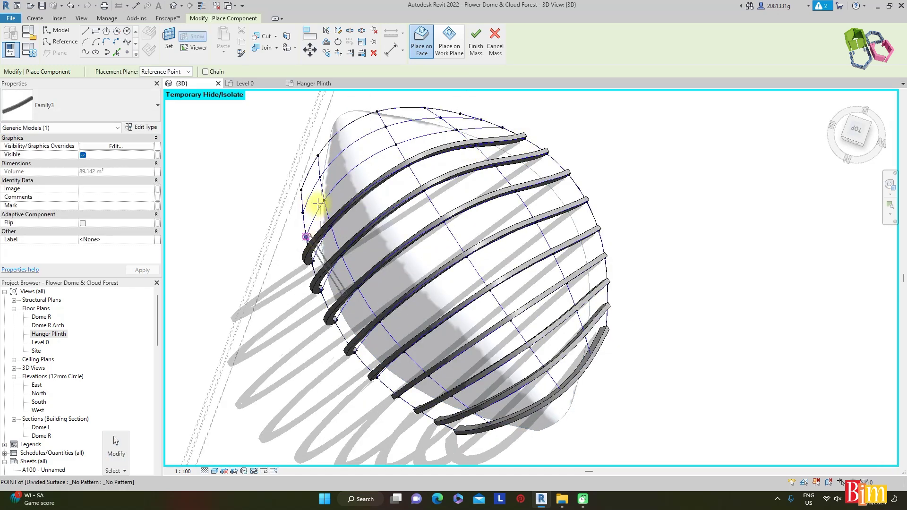
pyautogui.click(501, 126)
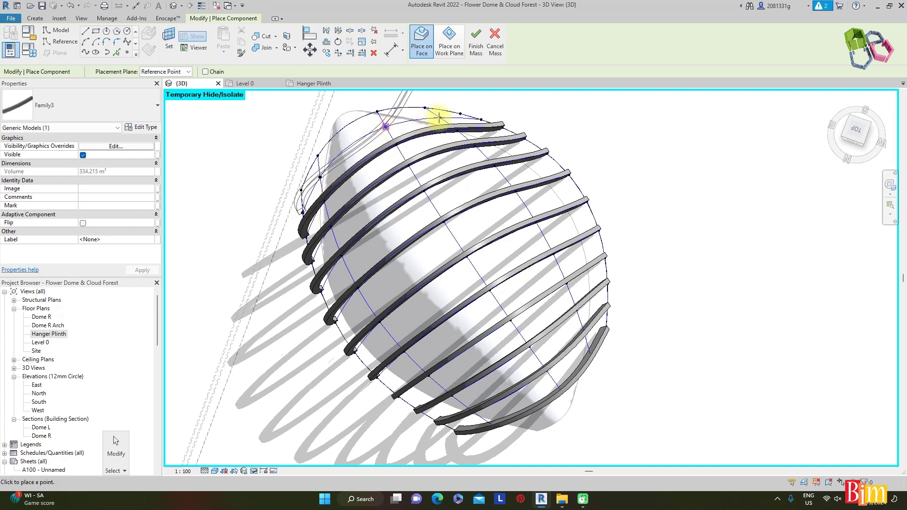
# - Place Family3 hangers along the last two arches at the right dome's far end and finish the in-place mass
pyautogui.click(482, 116)
pyautogui.click(298, 190)
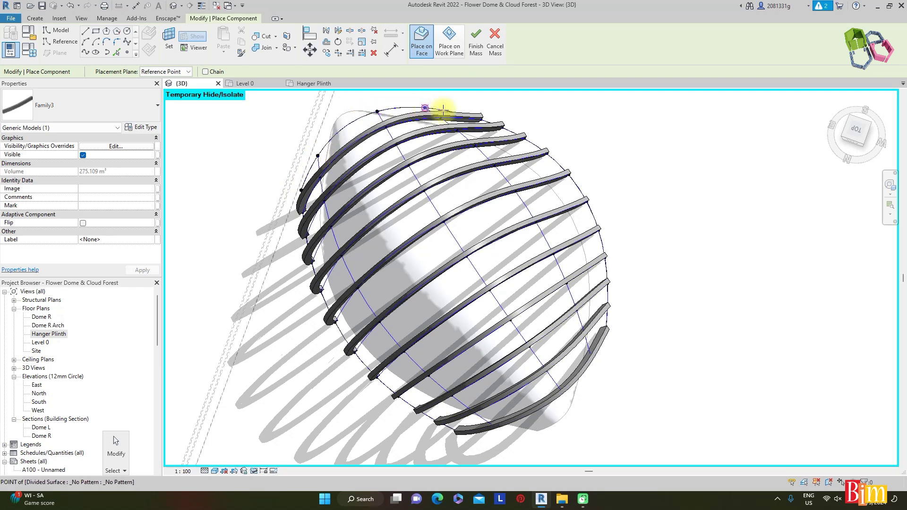
pyautogui.click(464, 113)
pyautogui.moveTo(506, 107); pyautogui.dragTo(472, 134, button='middle')
pyautogui.press('Escape')
pyautogui.press('Escape')
# - Edit the left dome's hanger mass in place and place a Family3 hanger through the five nodes of the first arch at its end
pyautogui.scroll(-4, 565, 420)
pyautogui.keyDown('shift'); pyautogui.moveTo(566, 420); pyautogui.dragTo(525, 404, button='middle'); pyautogui.keyUp('shift')
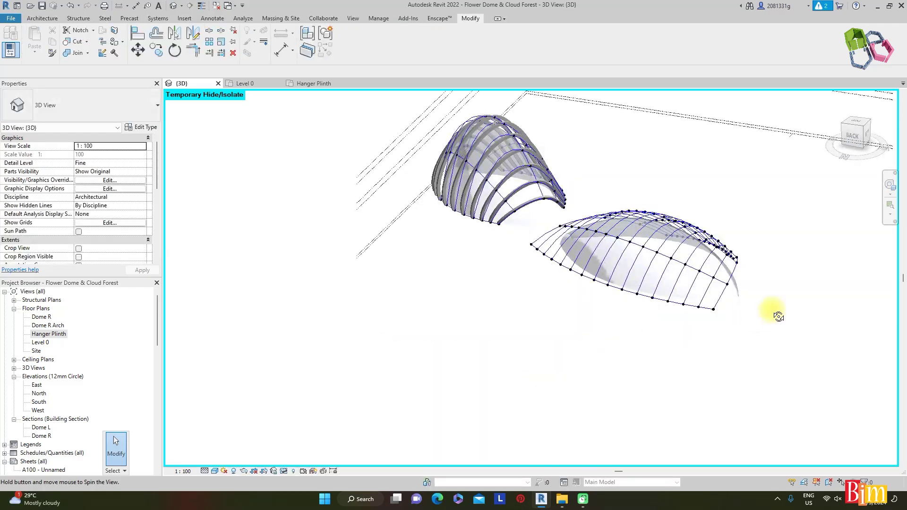
pyautogui.keyDown('shift'); pyautogui.moveTo(775, 316); pyautogui.dragTo(657, 193, button='middle'); pyautogui.keyUp('shift')
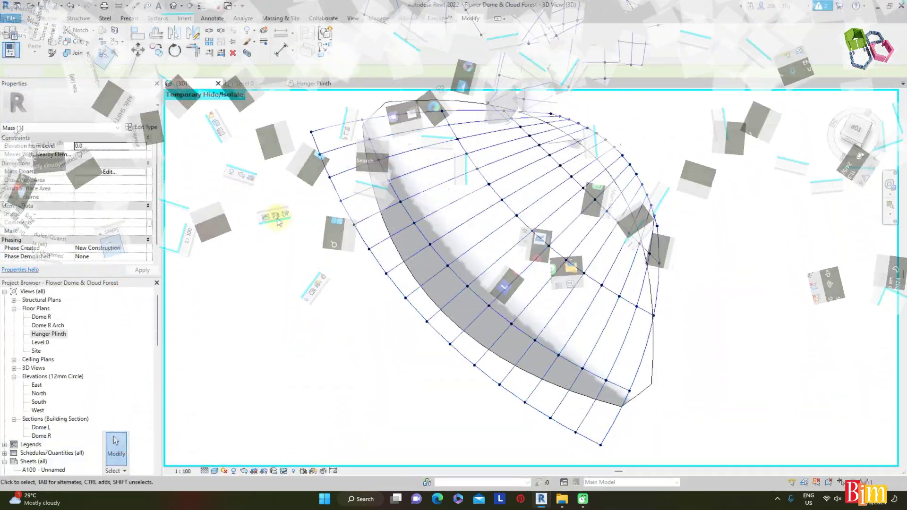
pyautogui.click(330, 186)
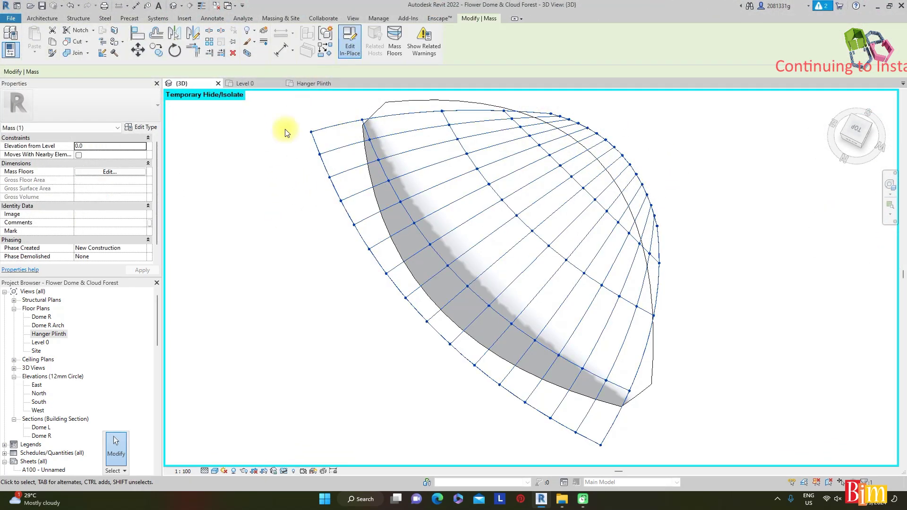
pyautogui.press('c')
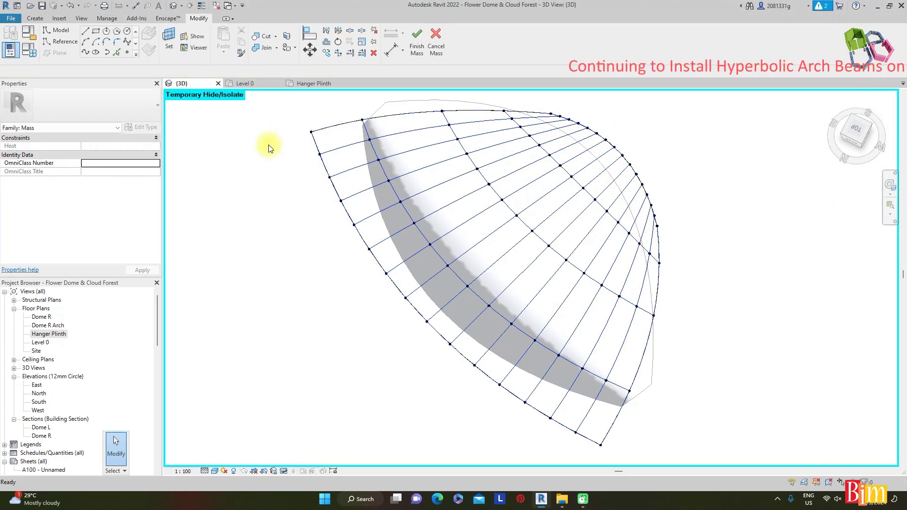
pyautogui.press('c')
pyautogui.press('m')
pyautogui.click(311, 132)
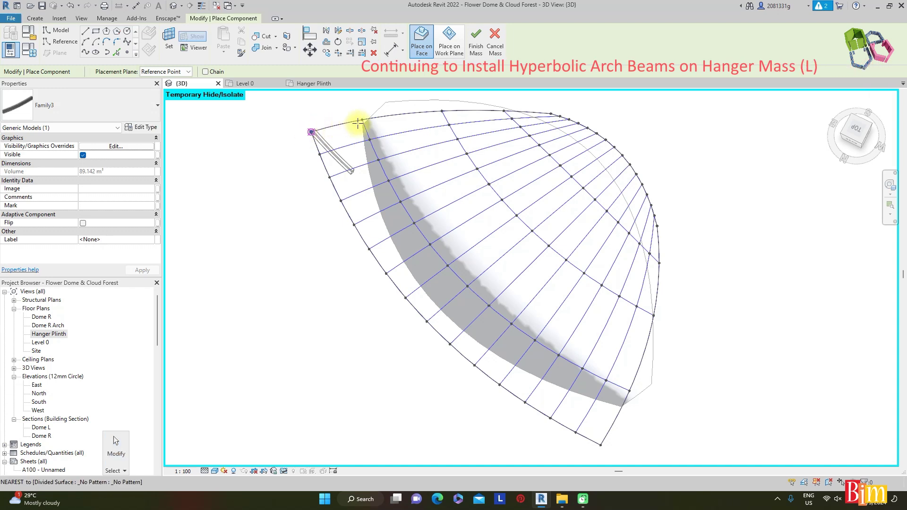
pyautogui.click(441, 111)
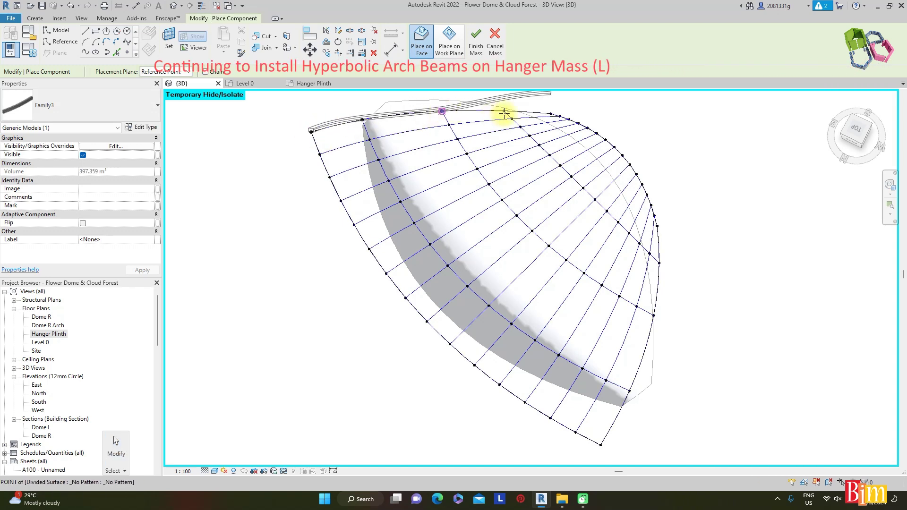
pyautogui.scroll(2, 551, 112)
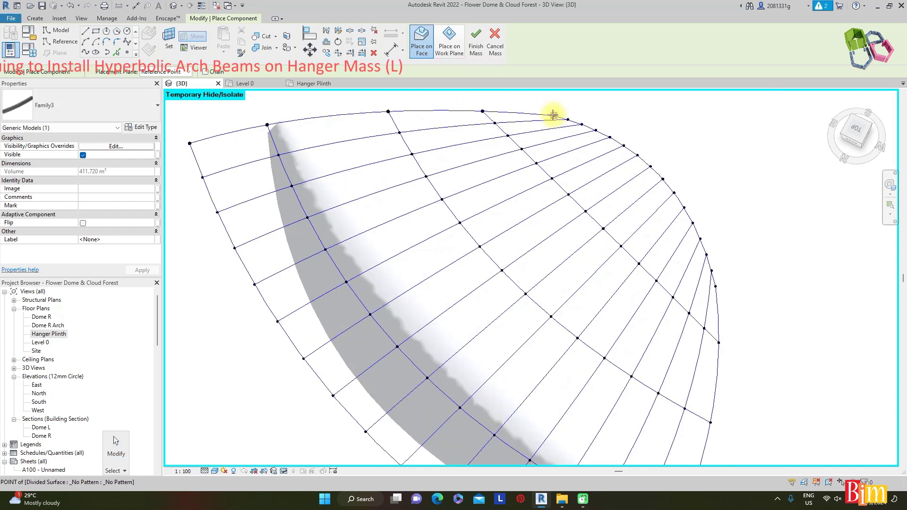
pyautogui.click(554, 115)
# - Place Family3 hangers through the five nodes of the second and third arches from the starting end of the left hanger mass
pyautogui.click(202, 178)
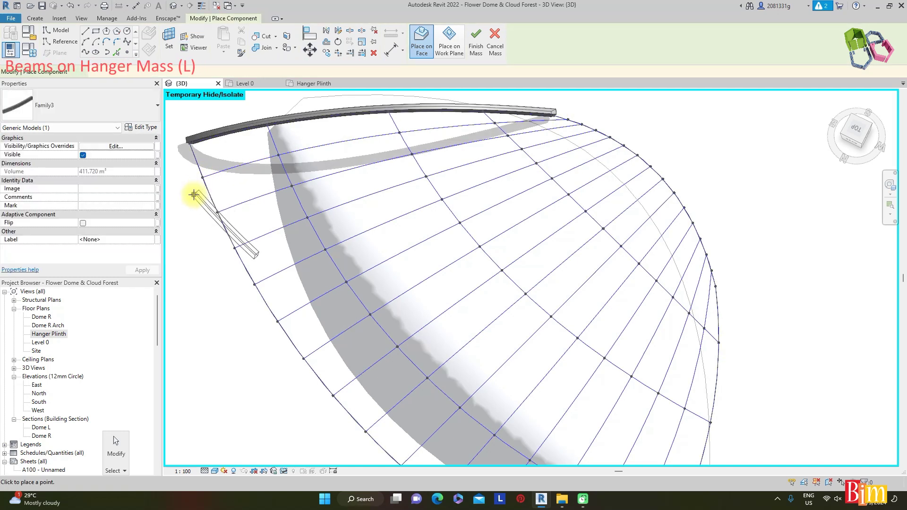
pyautogui.click(203, 178)
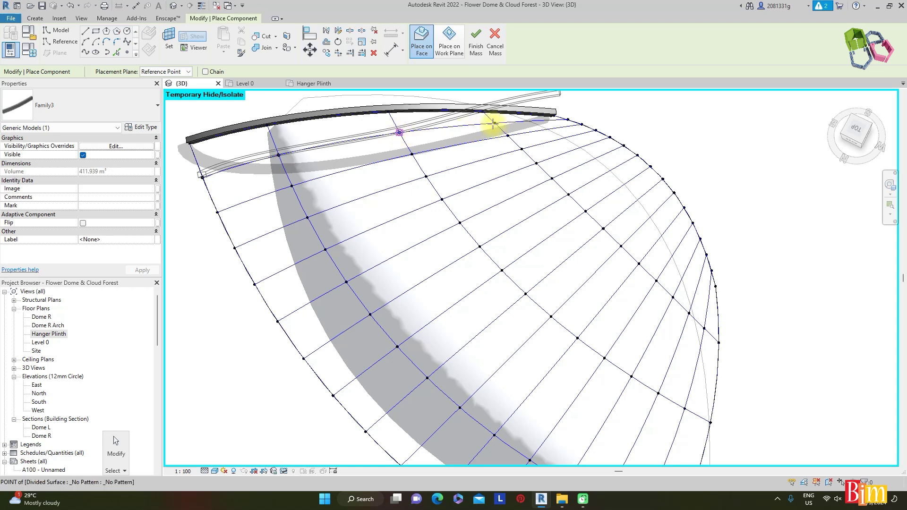
pyautogui.click(244, 182)
pyautogui.click(217, 213)
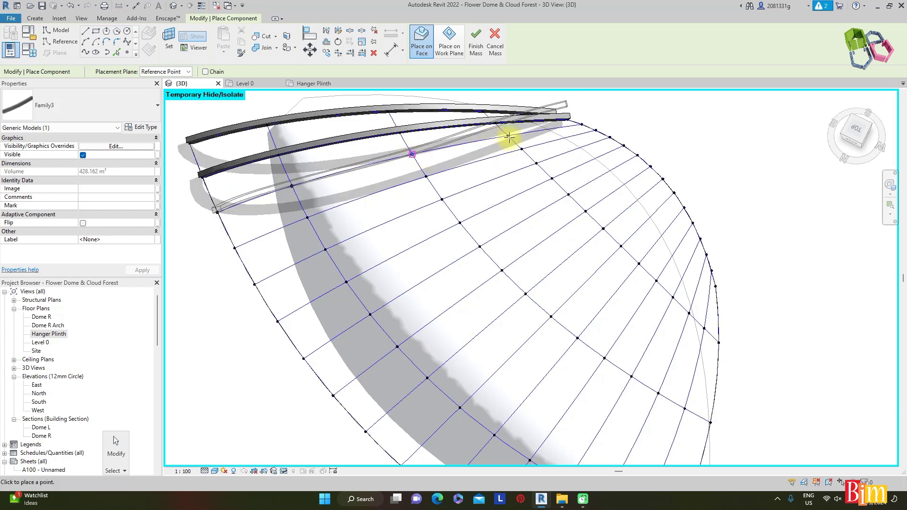
# - Place Family3 hangers through the five nodes of the fourth and fifth arches of the left hanger mass
pyautogui.click(234, 246)
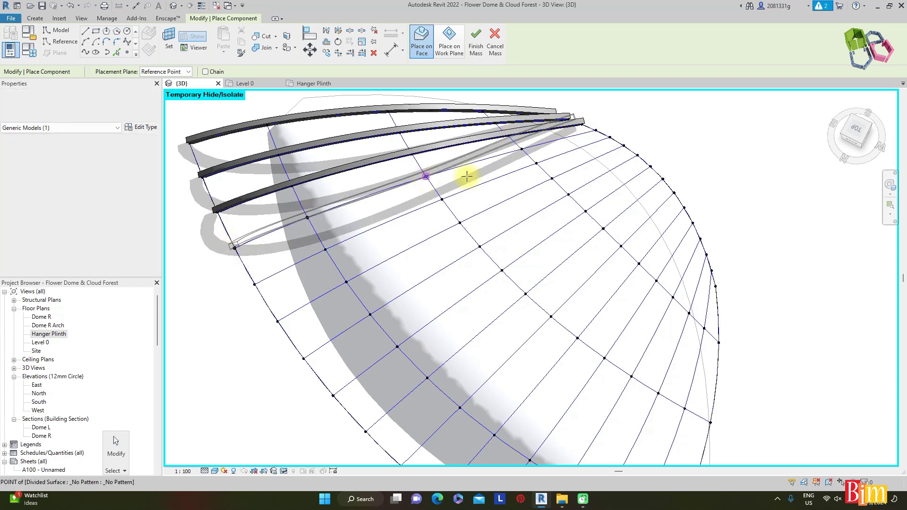
pyautogui.click(594, 126)
pyautogui.click(255, 284)
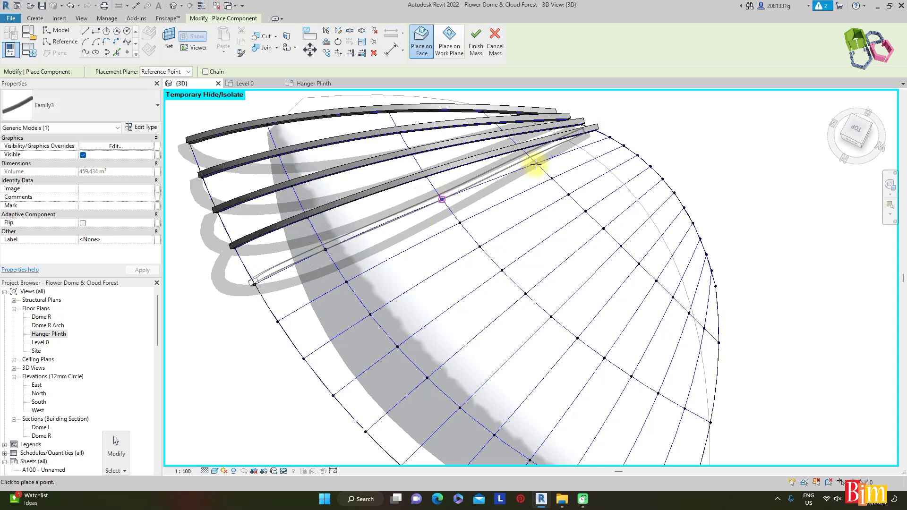
pyautogui.click(610, 135)
# - Place Family3 hangers through the five nodes of the sixth and seventh arches of the left hanger mass
pyautogui.click(278, 320)
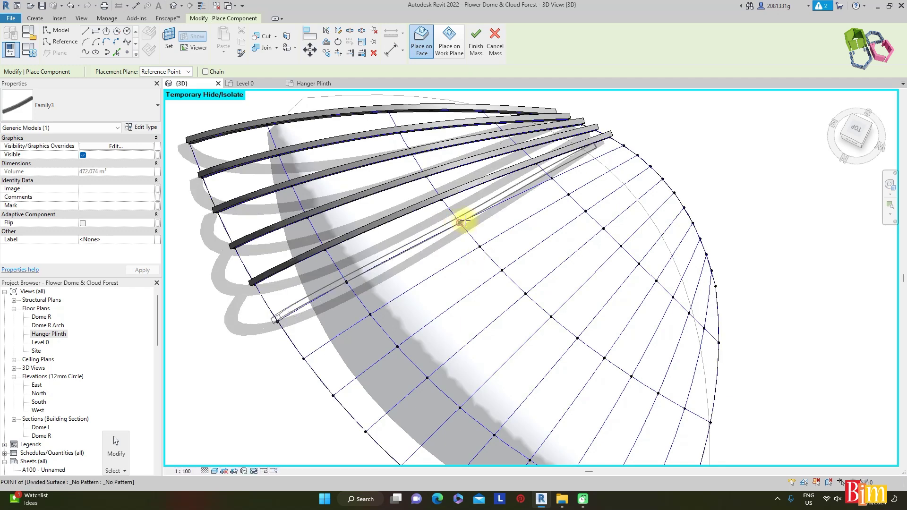
pyautogui.click(622, 143)
pyautogui.click(307, 361)
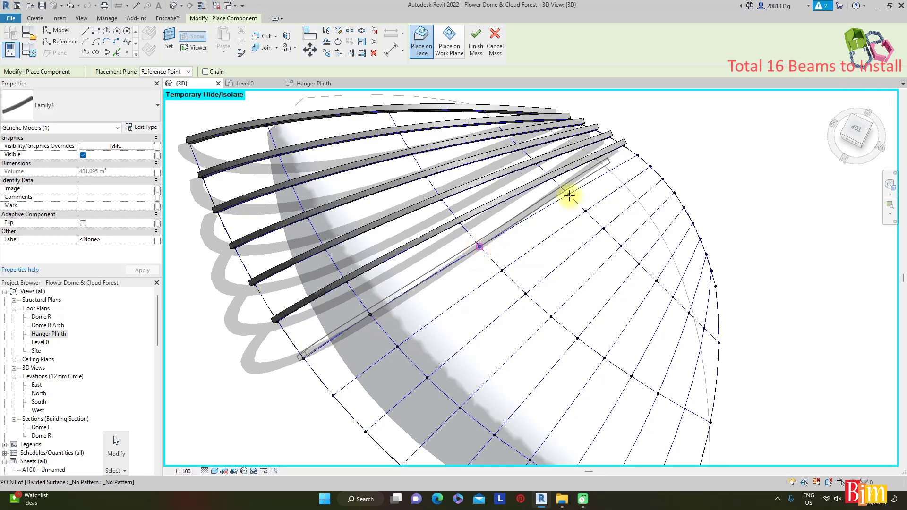
pyautogui.click(638, 154)
# - Place Family3 hangers through the five nodes of the eighth, ninth and tenth arches of the left hanger mass
pyautogui.scroll(-2, 271, 327)
pyautogui.scroll(2, 452, 209)
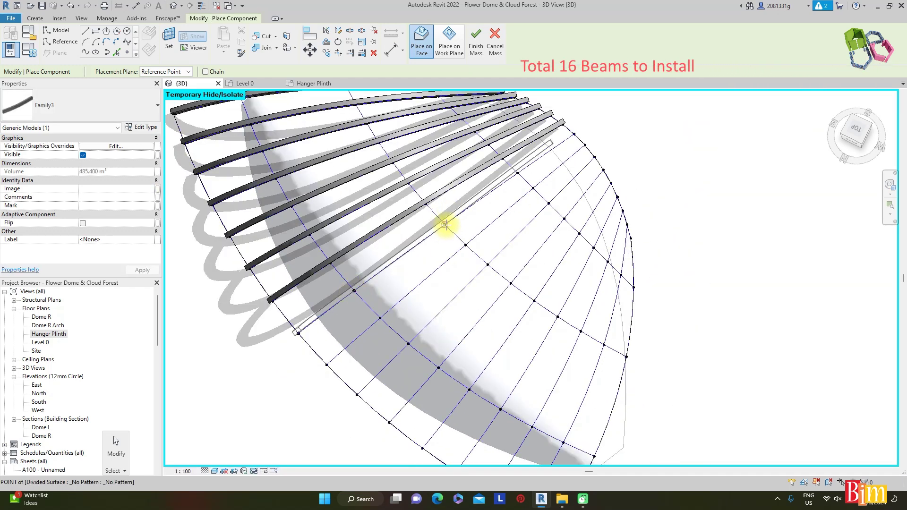
pyautogui.click(573, 134)
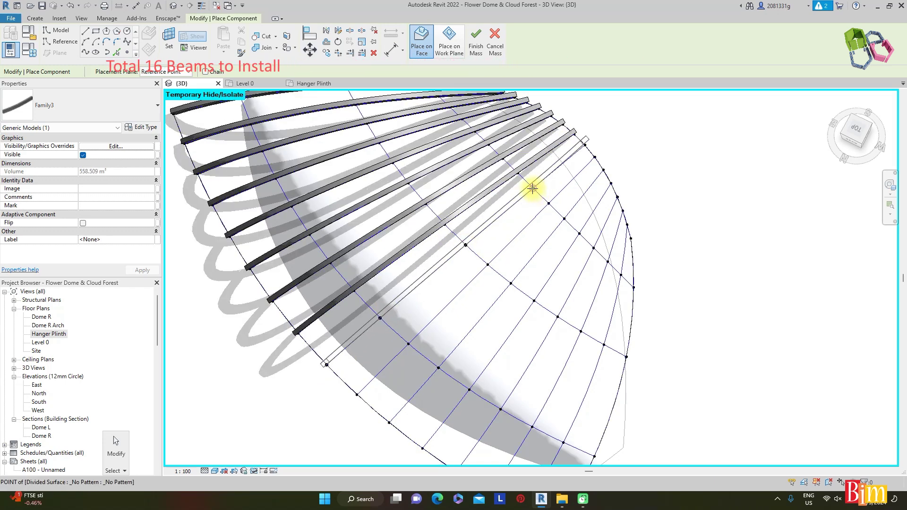
pyautogui.click(584, 143)
pyautogui.click(356, 394)
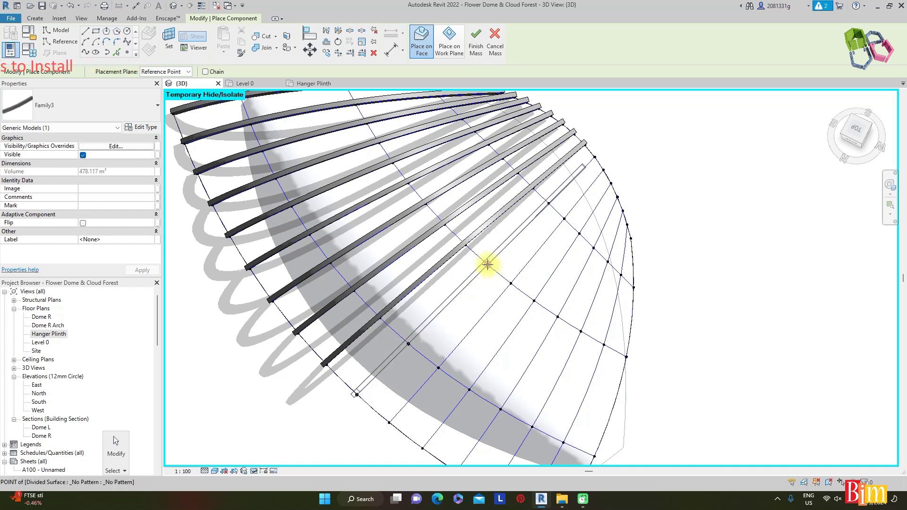
# - Place Family3 hangers through the five nodes of the eleventh and twelfth arches of the left hanger mass, ending the placement
pyautogui.click(389, 422)
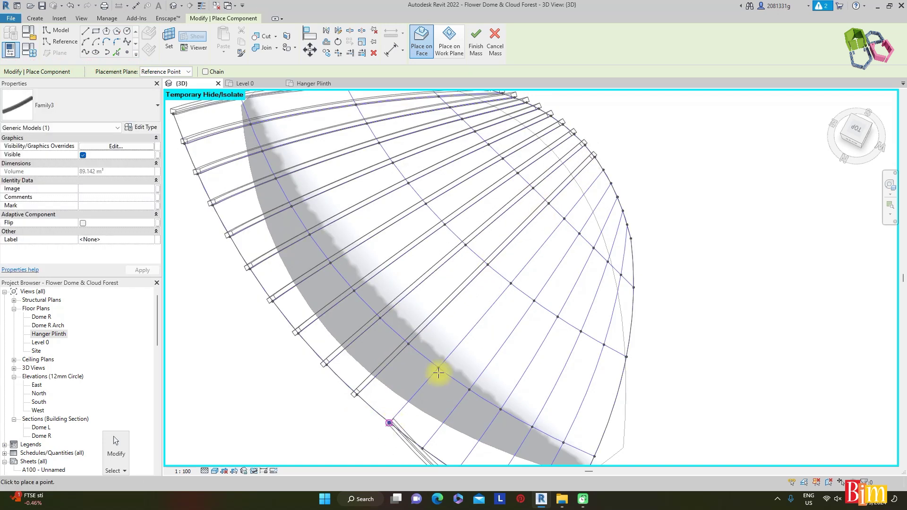
pyautogui.click(439, 367)
pyautogui.click(510, 283)
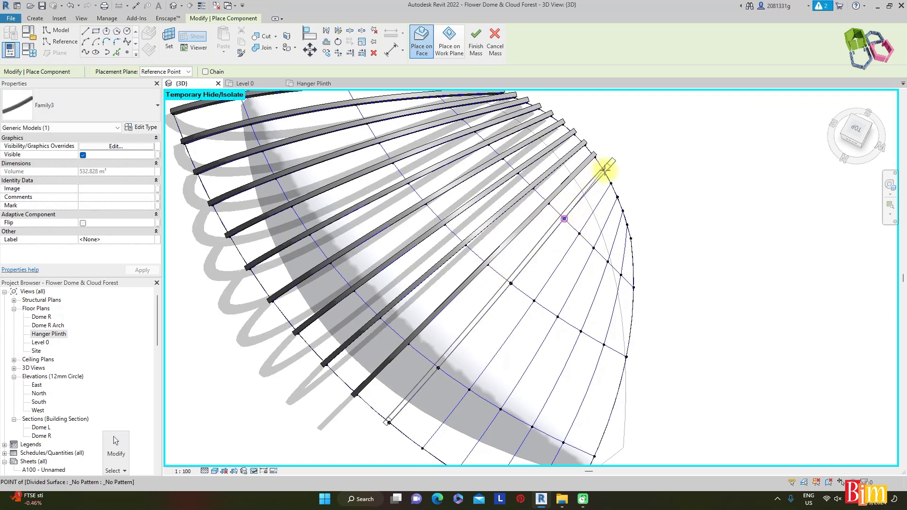
pyautogui.click(455, 424)
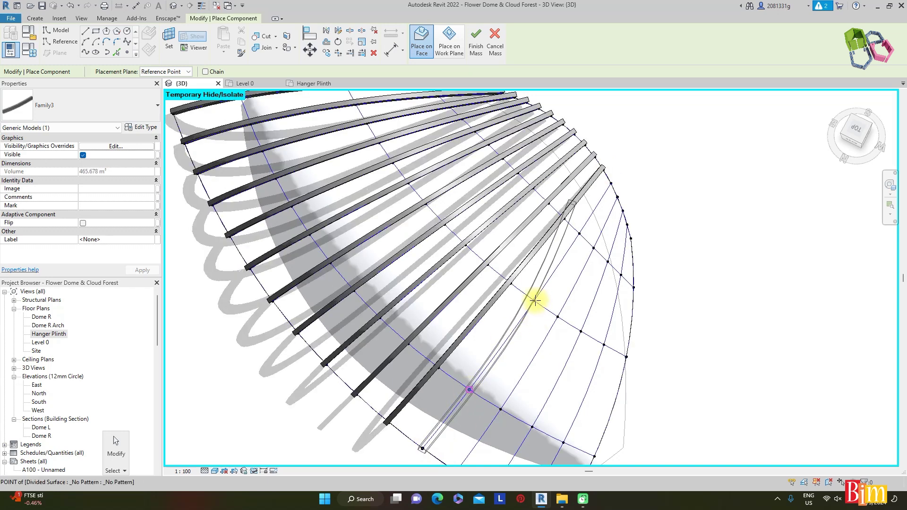
pyautogui.click(534, 300)
pyautogui.click(579, 232)
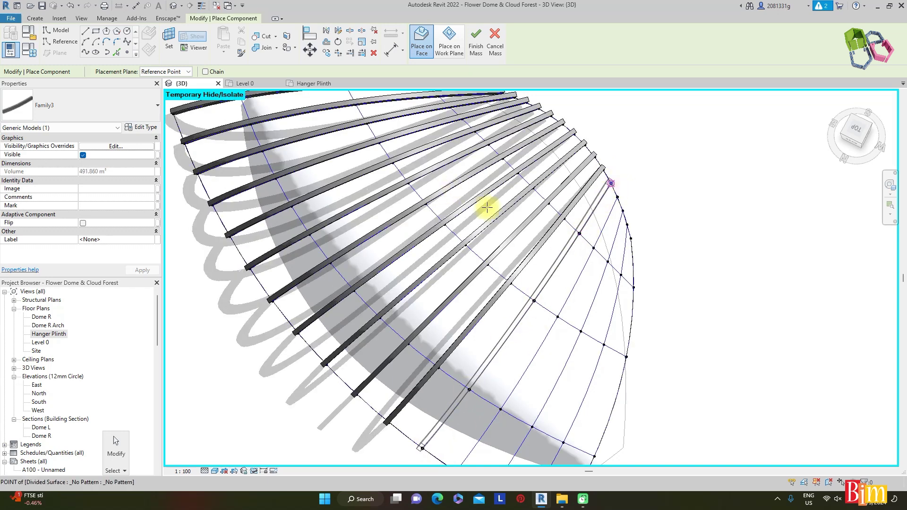
pyautogui.scroll(-1, 448, 191)
pyautogui.press('Escape')
# - Restart component placement and place a Family3 hanger through the five nodes of the thirteenth arch of the left hanger mass
pyautogui.keyDown('shift'); pyautogui.moveTo(639, 361); pyautogui.dragTo(607, 236, button='middle'); pyautogui.keyUp('shift')
pyautogui.scroll(1, 386, 355)
pyautogui.press('Return')
pyautogui.click(409, 400)
pyautogui.click(466, 325)
pyautogui.click(545, 263)
pyautogui.click(602, 249)
pyautogui.click(644, 251)
# - Place Family3 hangers through the five nodes of the remaining arches of the left hanger mass, including the final edge arch
pyautogui.click(564, 287)
pyautogui.click(613, 265)
pyautogui.click(646, 264)
pyautogui.click(462, 438)
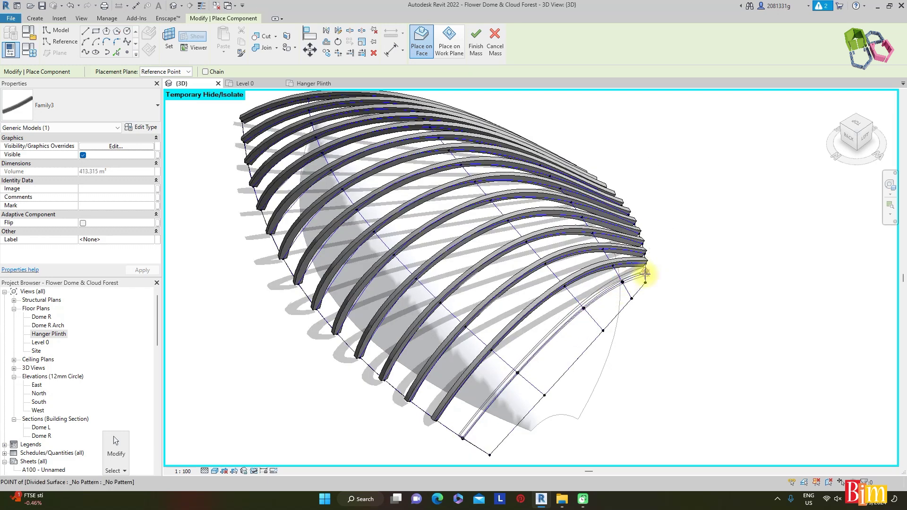
pyautogui.click(490, 455)
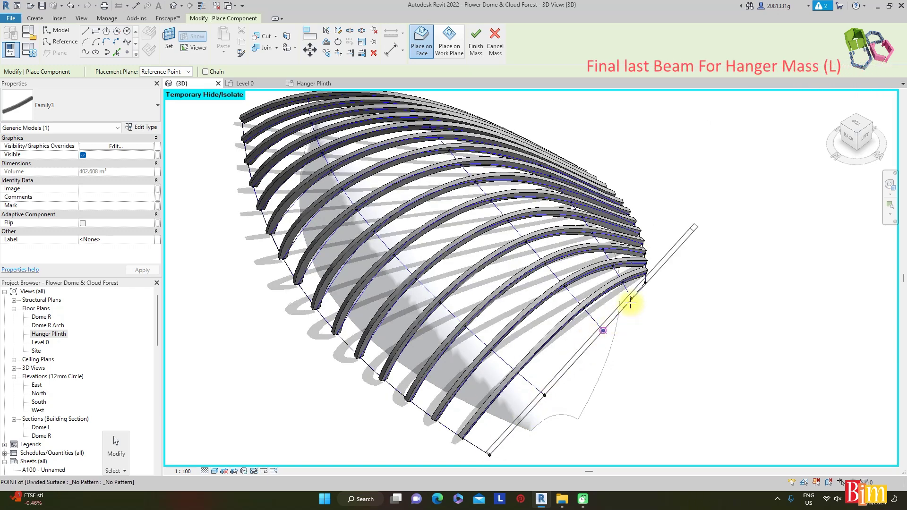
pyautogui.click(645, 282)
pyautogui.scroll(-2, 616, 393)
pyautogui.press('Escape')
# - Finish the in-place hanger mass and reset the temporary hide/isolate so both domes are displayed
pyautogui.keyDown('shift'); pyautogui.moveTo(617, 394); pyautogui.dragTo(650, 241, button='middle'); pyautogui.keyUp('shift')
pyautogui.keyDown('shift'); pyautogui.moveTo(345, 218); pyautogui.dragTo(543, 279, button='middle'); pyautogui.keyUp('shift')
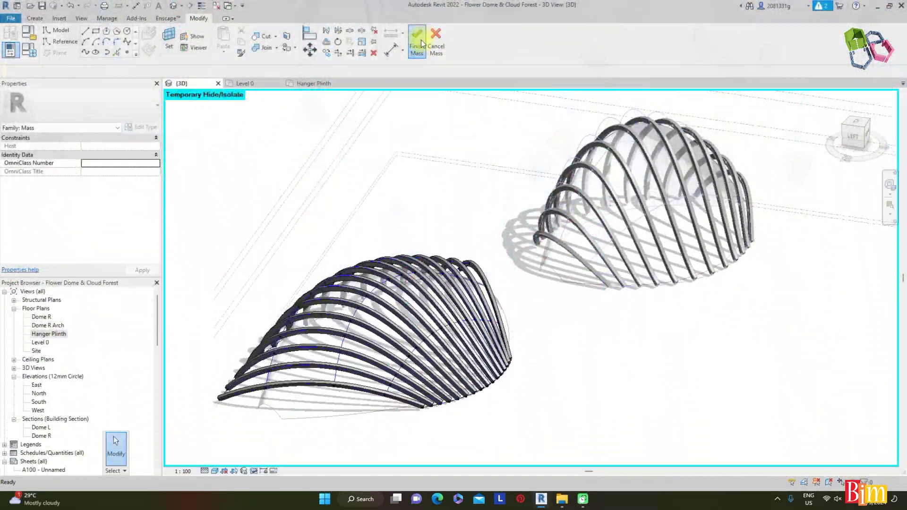
pyautogui.click(418, 41)
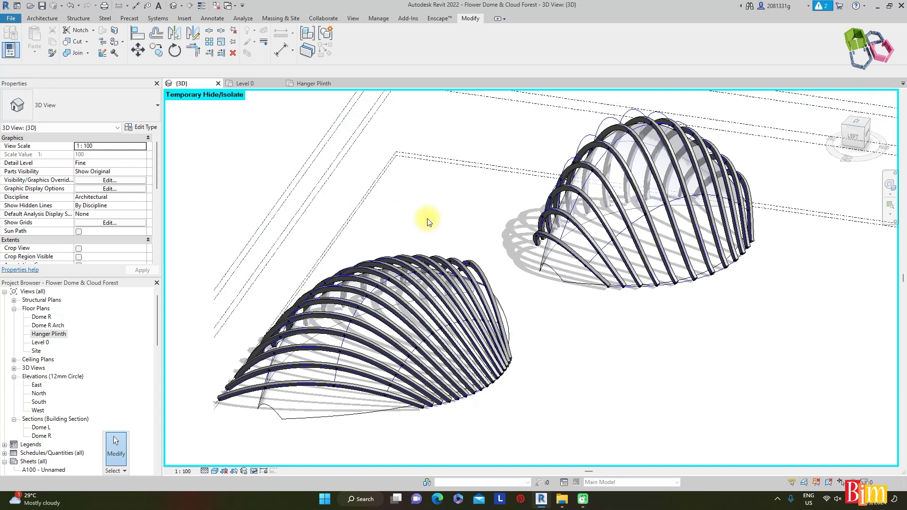
pyautogui.press('h')
pyautogui.press('r')
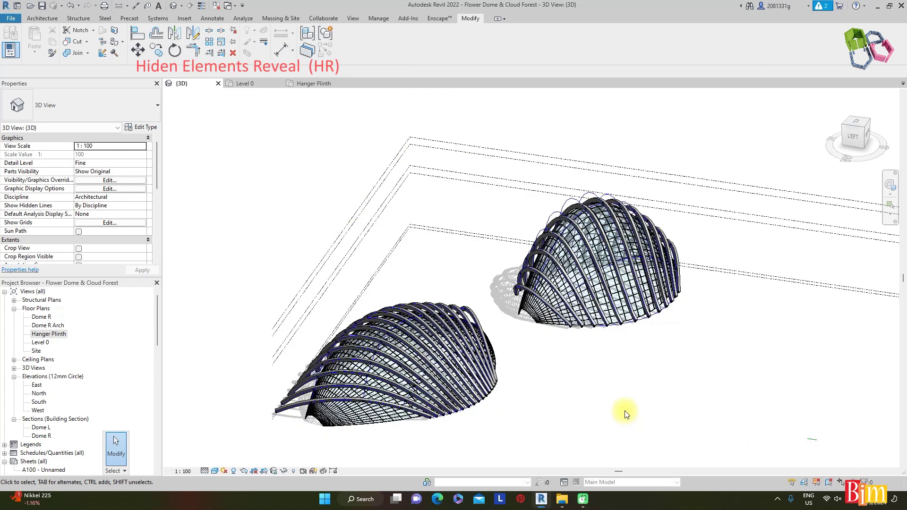
# - Turn off the Mass category in the visibility/graphic overrides of the 3D view
pyautogui.press('v')
pyautogui.press('v')
pyautogui.scroll(-1, 535, 254)
pyautogui.click(536, 249)
pyautogui.press('m')
pyautogui.scroll(-1, 529, 251)
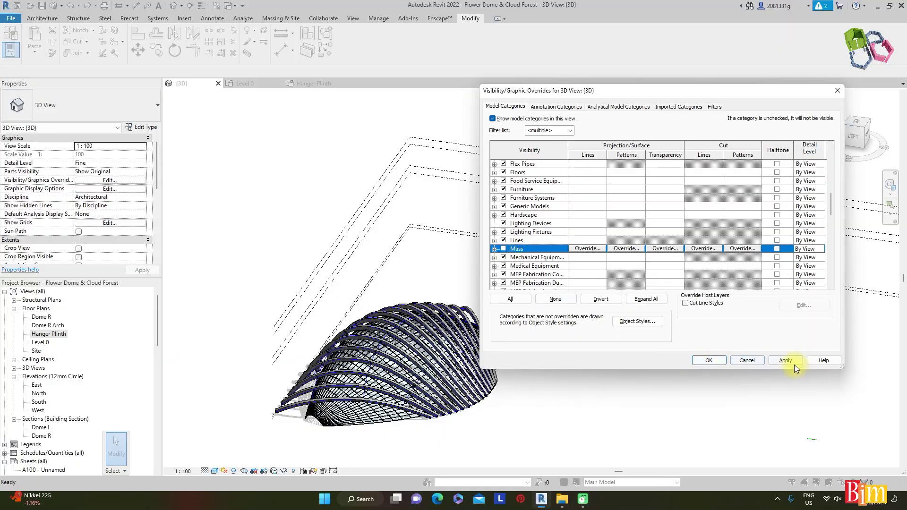
pyautogui.click(785, 360)
pyautogui.click(507, 283)
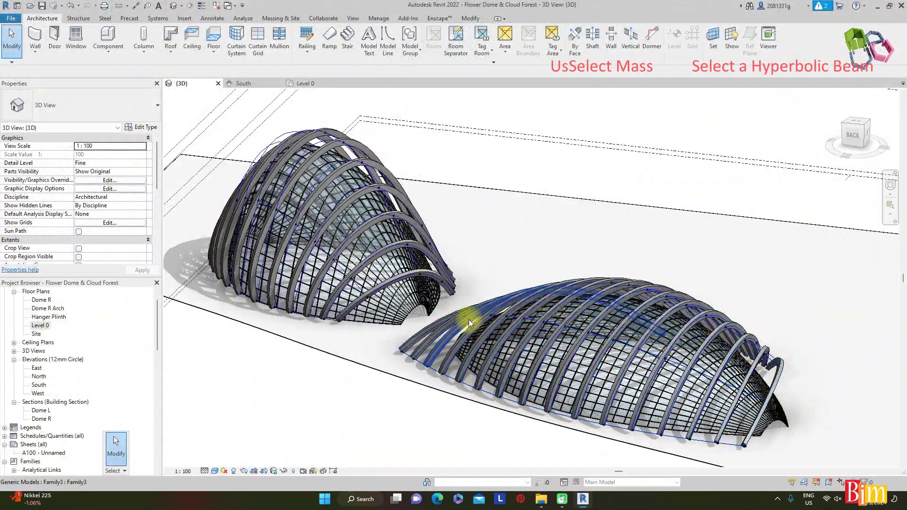
# - Select all Family3 hanger instances and set their Arch Hanger Mat type parameter to Paint - White Lining
pyautogui.click(468, 320)
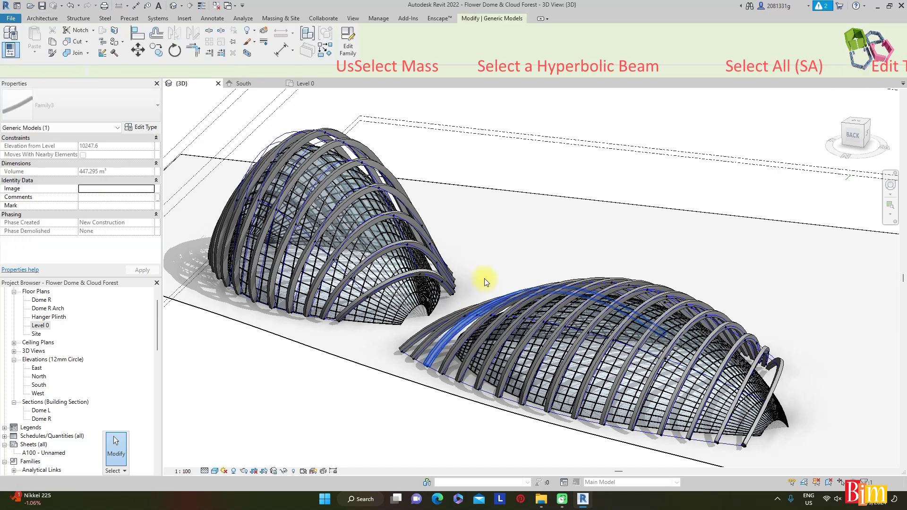
pyautogui.press('s')
pyautogui.press('a')
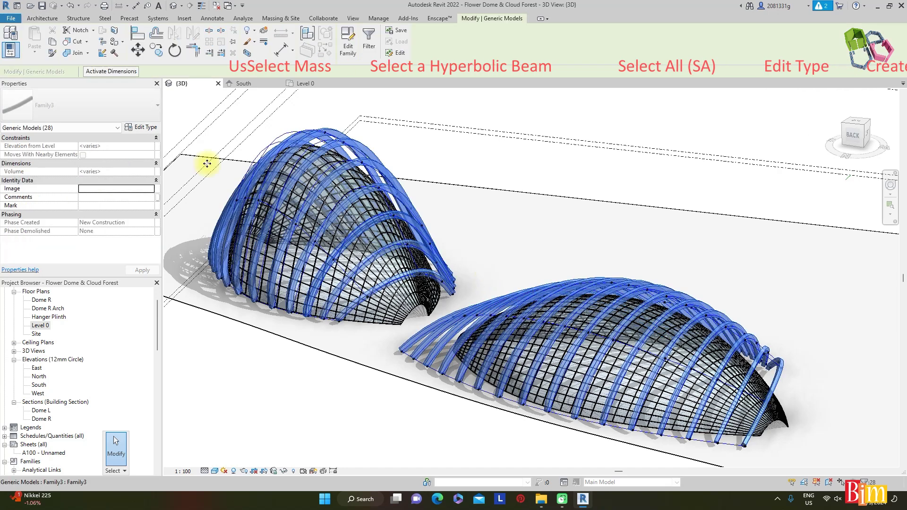
pyautogui.click(150, 128)
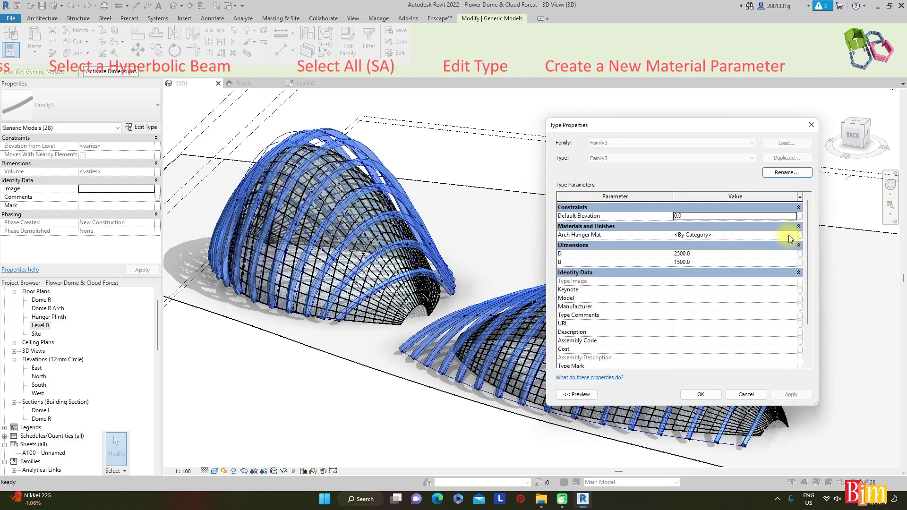
pyautogui.click(795, 239)
pyautogui.click(798, 235)
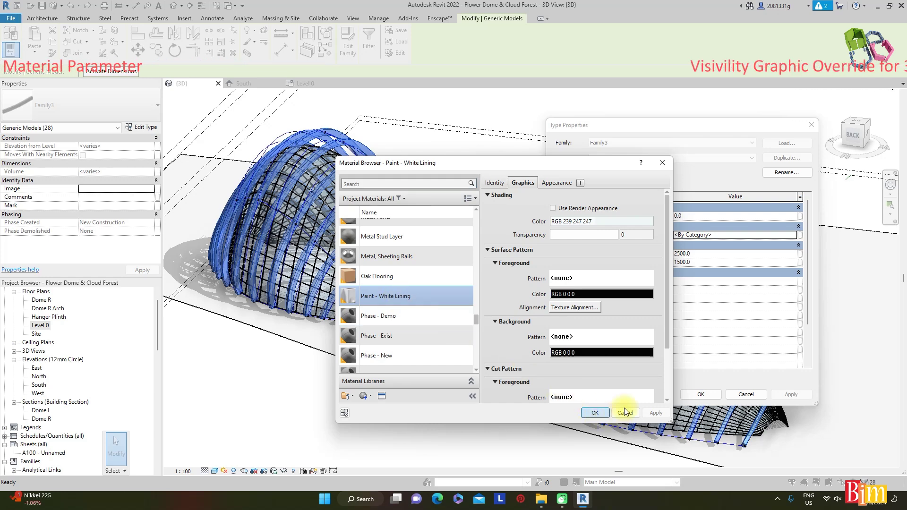
pyautogui.click(594, 412)
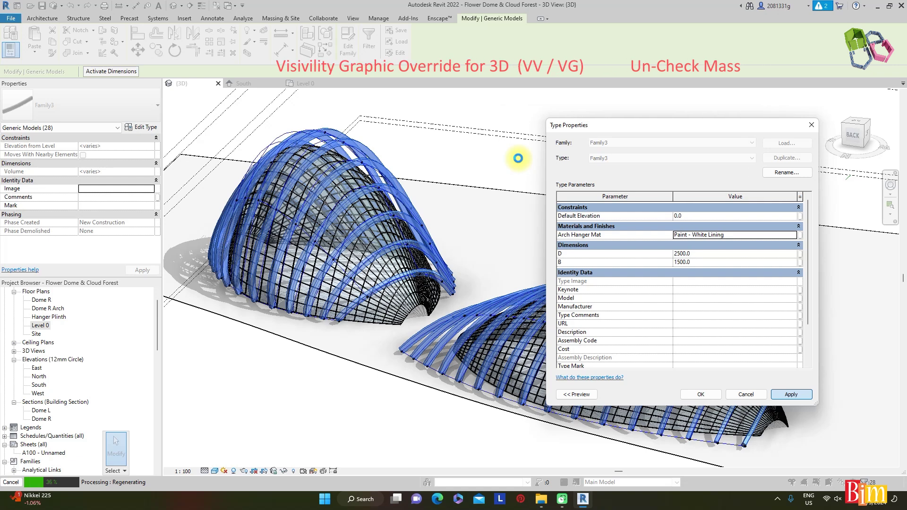
pyautogui.click(632, 234)
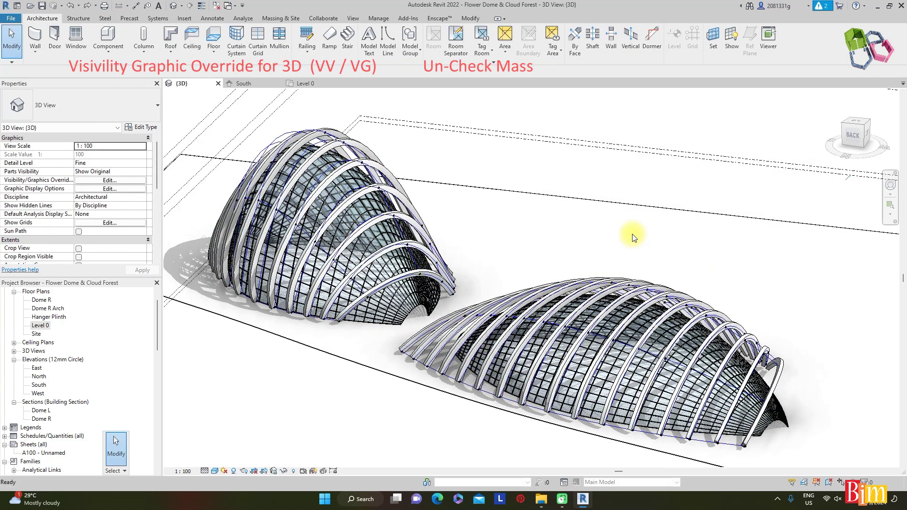
# - Hide the Mass category in the 3D view's visibility overrides, leaving the white hangers and domes displayed
pyautogui.press('g')
pyautogui.click(531, 248)
pyautogui.press('m')
pyautogui.scroll(-1, 526, 261)
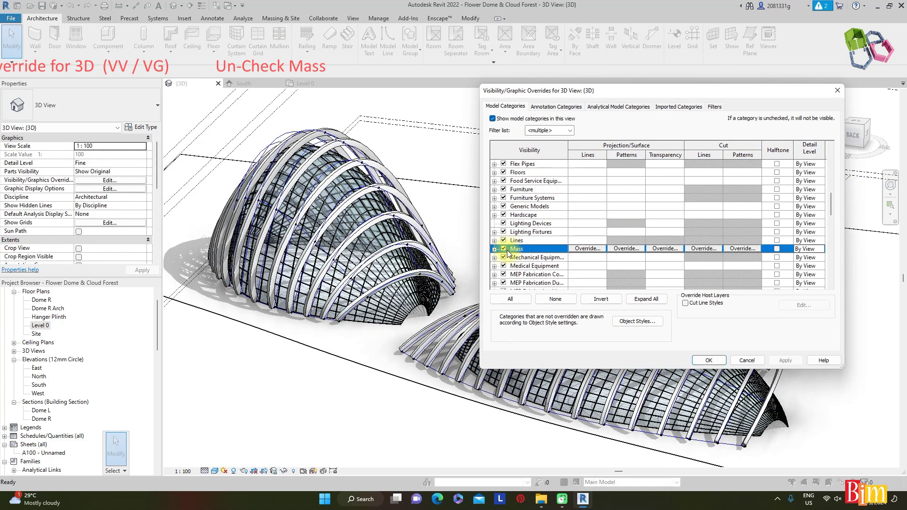
pyautogui.click(784, 361)
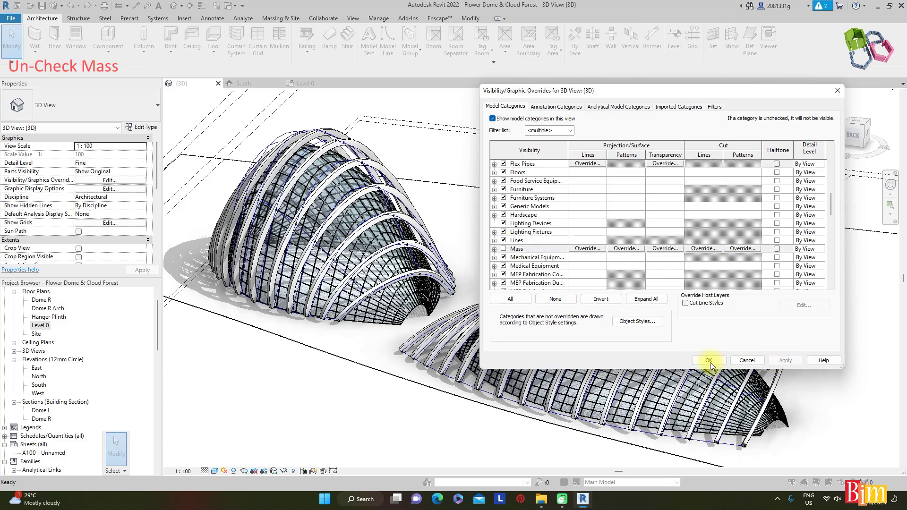
pyautogui.press('Return')
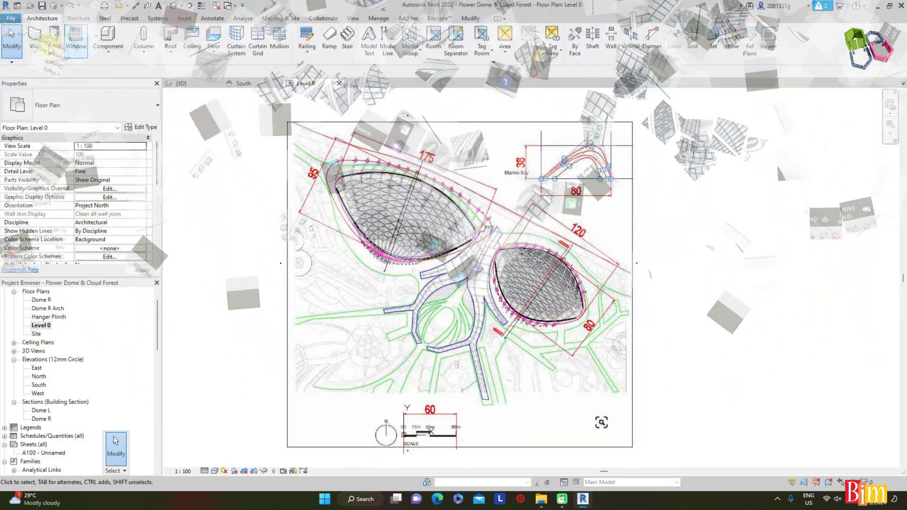
# - Start a floor on Level 0 and sketch a rectangular boundary around the site plan
pyautogui.click(214, 53)
pyautogui.click(287, 120)
pyautogui.click(634, 400)
pyautogui.press('Escape')
# - Sketch a spline floor boundary along the site plan's sloping edge above both domes, from its upper-left corner to the right edge
pyautogui.click(456, 42)
pyautogui.click(286, 120)
pyautogui.scroll(3, 307, 128)
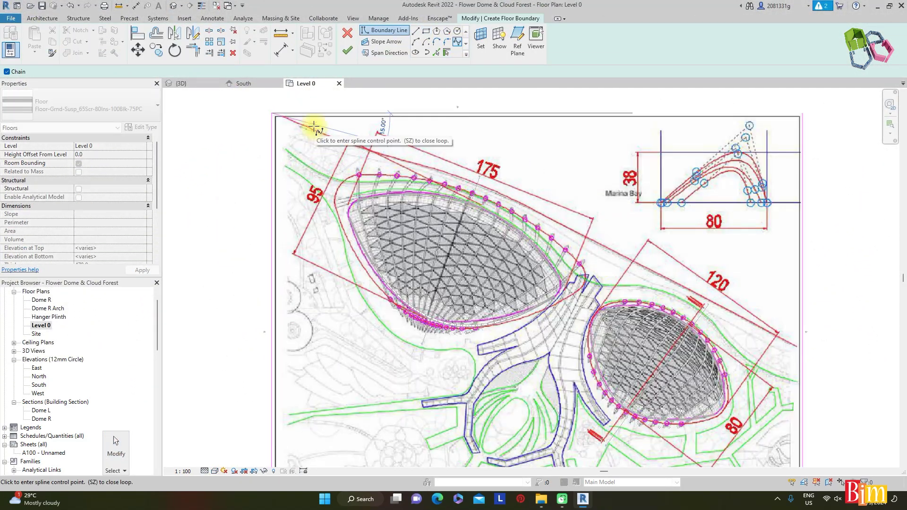
pyautogui.click(317, 131)
pyautogui.scroll(2, 369, 152)
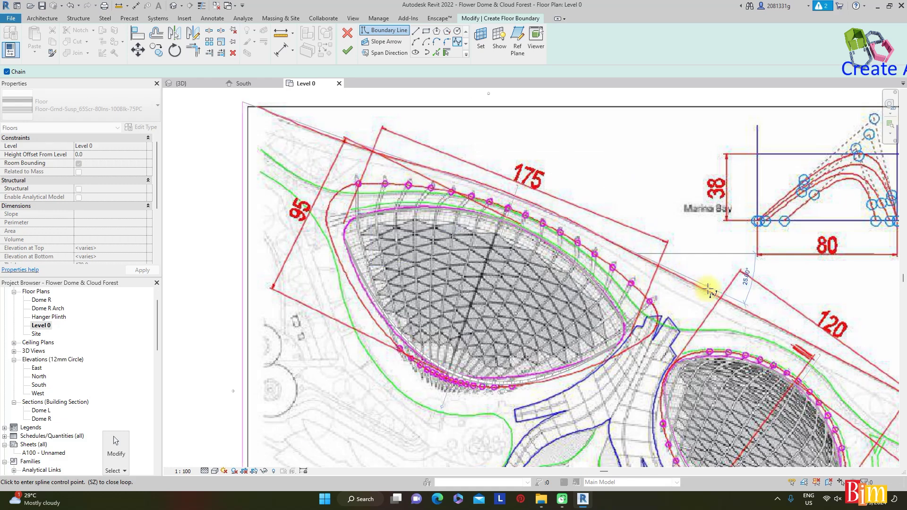
pyautogui.scroll(-2, 488, 181)
pyautogui.scroll(2, 755, 317)
pyautogui.click(799, 341)
pyautogui.press('Escape')
pyautogui.press('Escape')
# - Shorten the right-hand floor boundary line so its upper end meets the end of the spline
pyautogui.scroll(-5, 516, 199)
pyautogui.click(608, 189)
pyautogui.moveTo(609, 158); pyautogui.dragTo(609, 246)
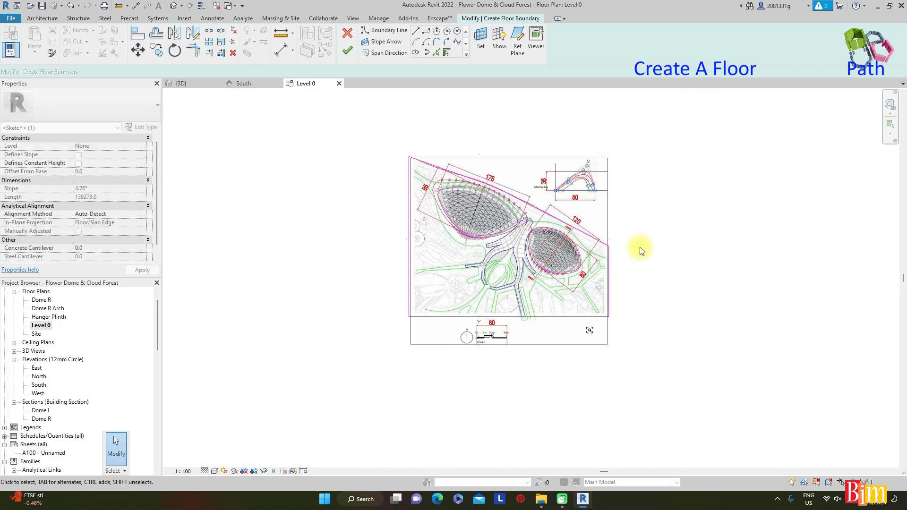
# - In the 3D view, select the site topography and give a new material the Grass - High Quality appearance
pyautogui.click(181, 83)
pyautogui.click(151, 105)
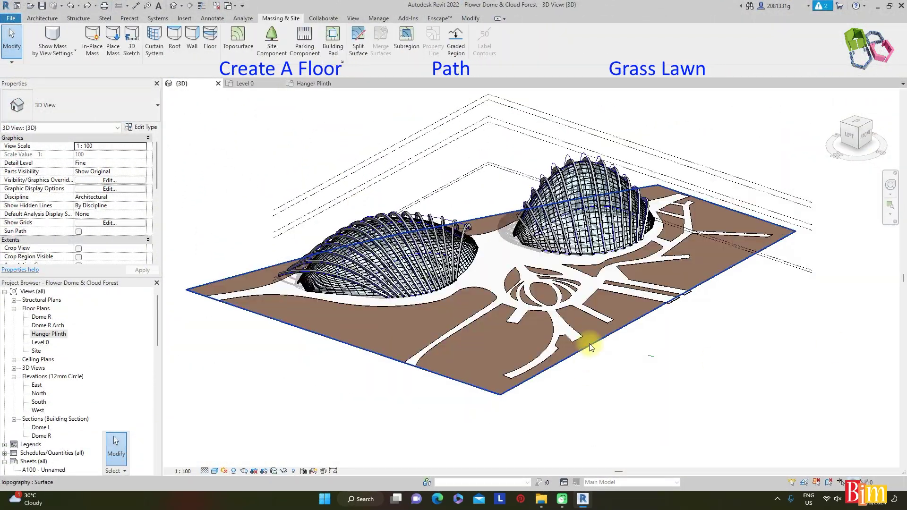
pyautogui.click(590, 346)
pyautogui.click(151, 146)
pyautogui.click(382, 396)
pyautogui.click(302, 330)
pyautogui.click(594, 232)
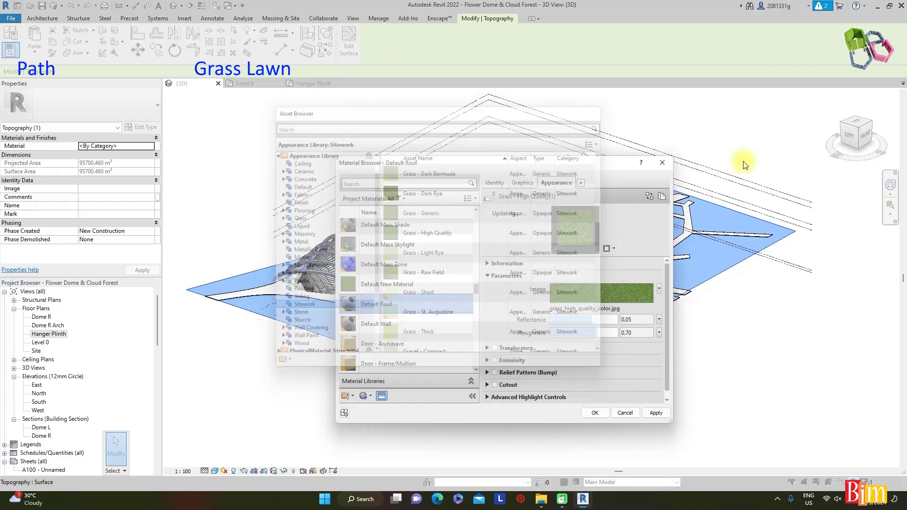
# - Rename the new material as Grass and assign it to the topography
pyautogui.doubleClick(413, 285)
pyautogui.write('Grass')
pyautogui.press('Return')
pyautogui.click(595, 413)
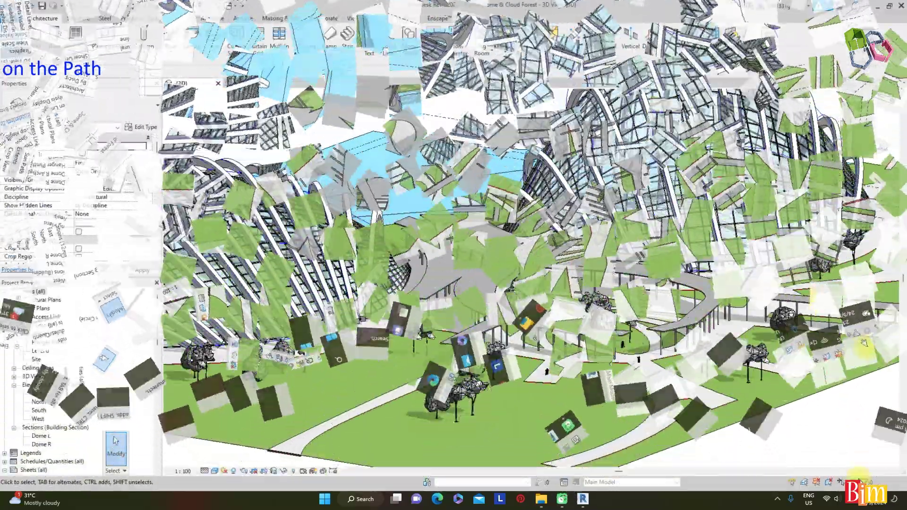
# - Render the 3D view of the domes at Medium quality and Screen resolution
pyautogui.scroll(-2, 724, 382)
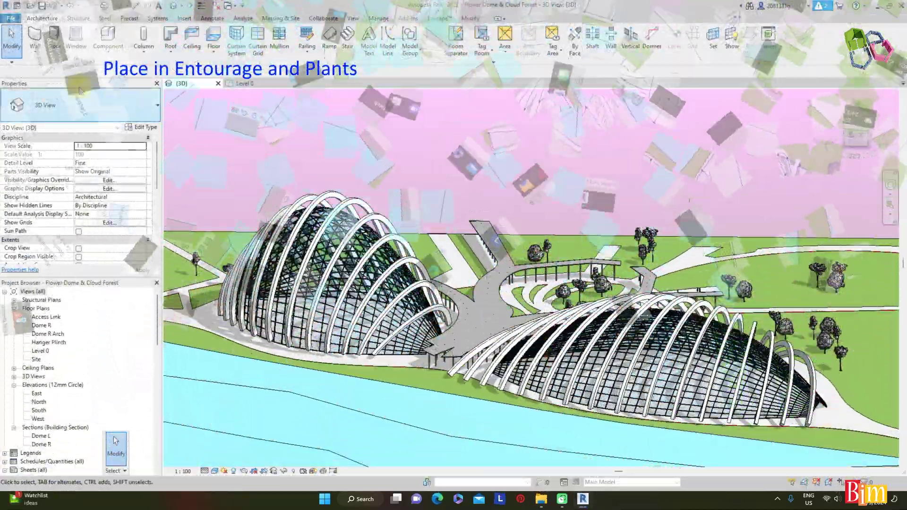
pyautogui.press('r')
pyautogui.press('r')
pyautogui.click(86, 49)
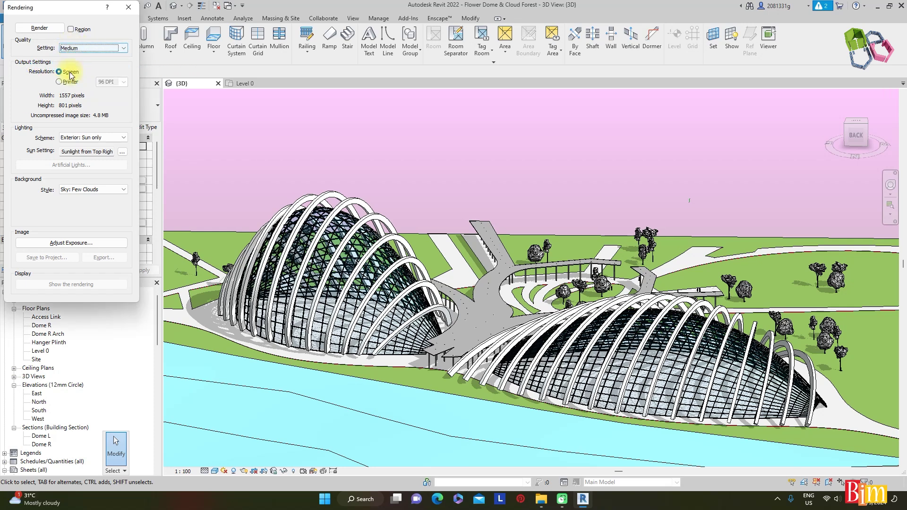
pyautogui.click(40, 29)
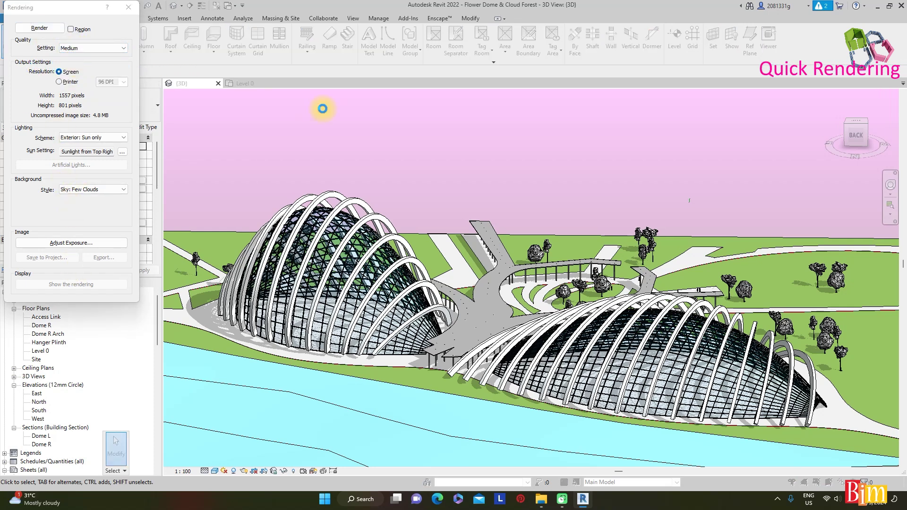